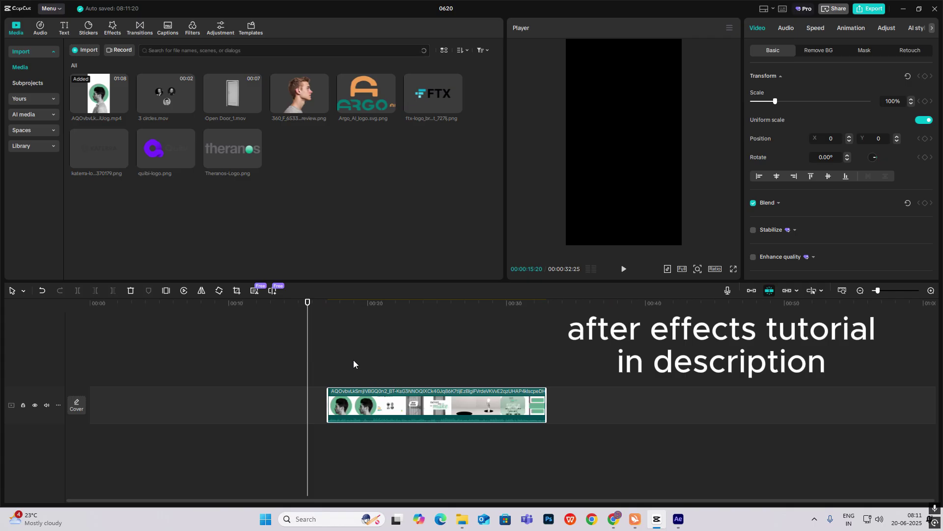
- Extract the reference video's audio onto a separate track beneath the clip
{"action": "right_click", "coordinate": [341, 364]}
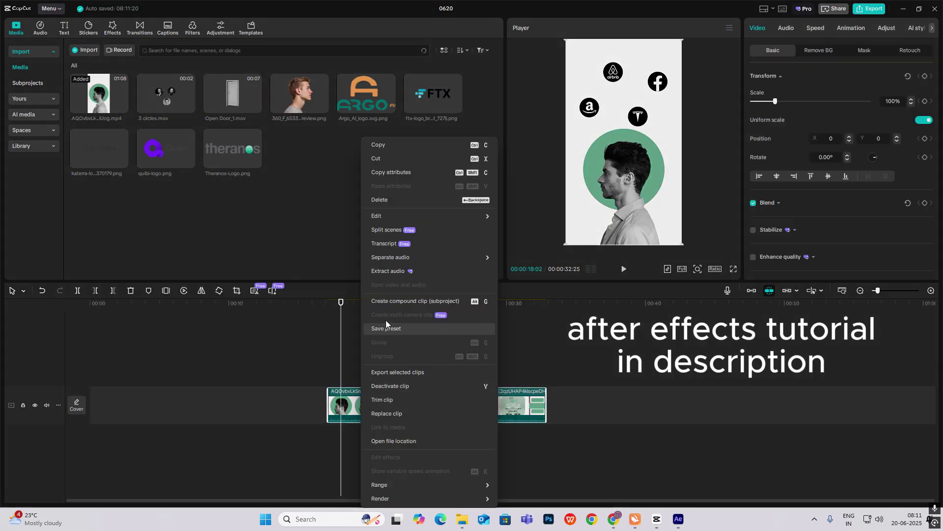
{"action": "left_click", "coordinate": [393, 272]}
{"action": "left_click", "coordinate": [380, 438]}
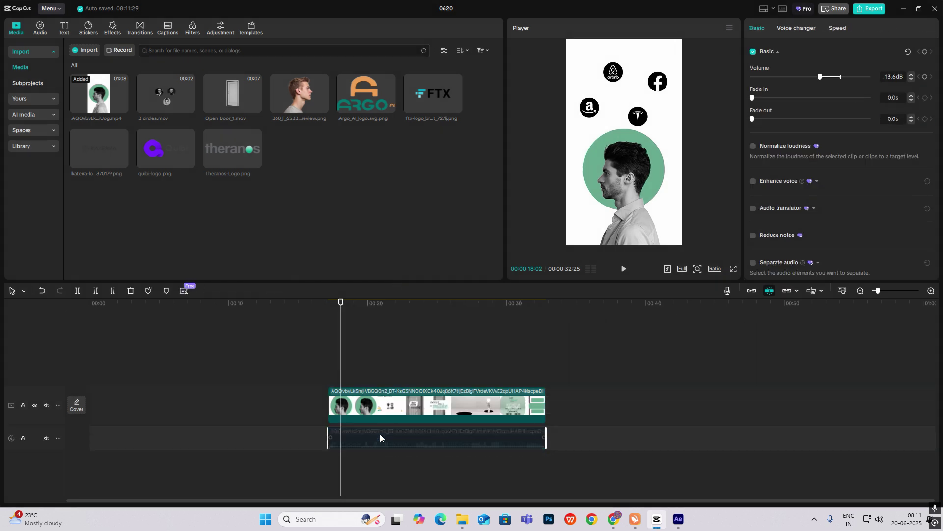
{"action": "left_click_drag", "start_coordinate": [341, 366], "coordinate": [334, 366]}
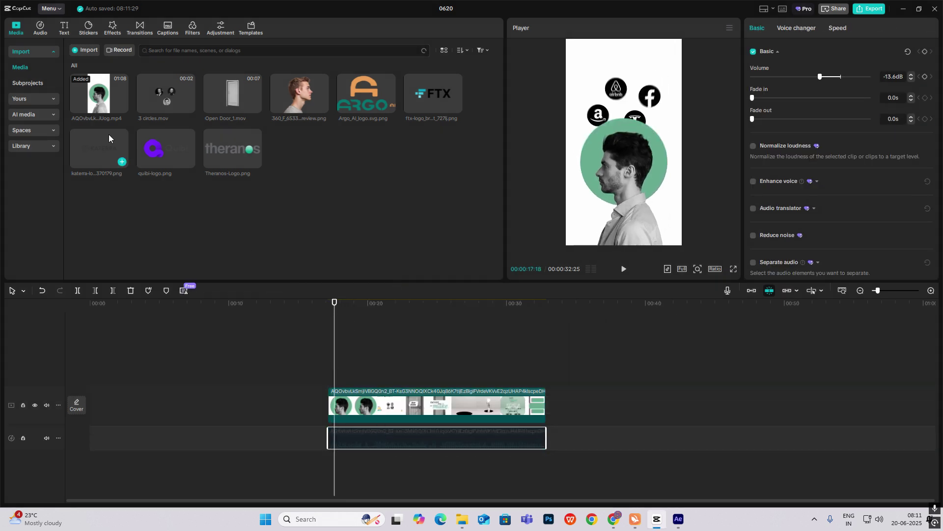
- Add a default text clip near the timeline start and replace its wording with a filled square symbol
{"action": "left_click", "coordinate": [64, 28]}
{"action": "left_click_drag", "start_coordinate": [99, 78], "coordinate": [118, 360]}
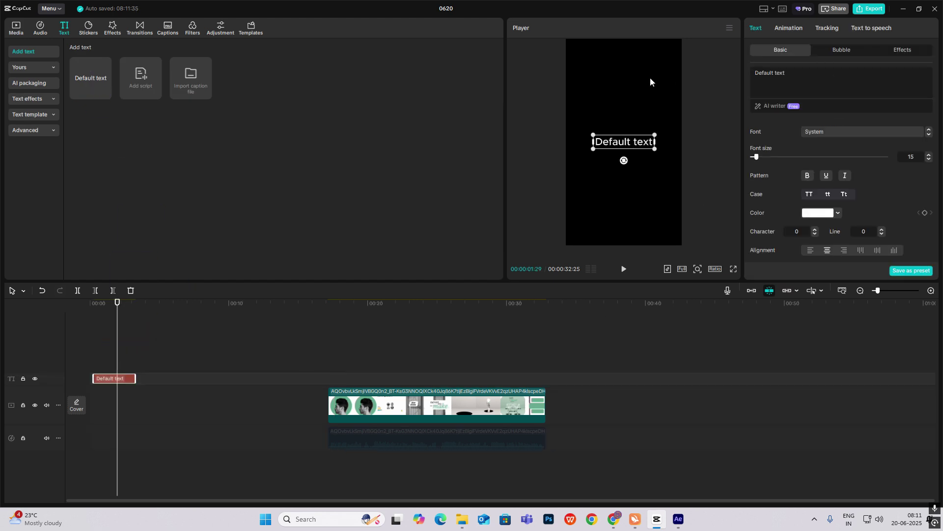
{"action": "key", "text": "ctrl+a"}
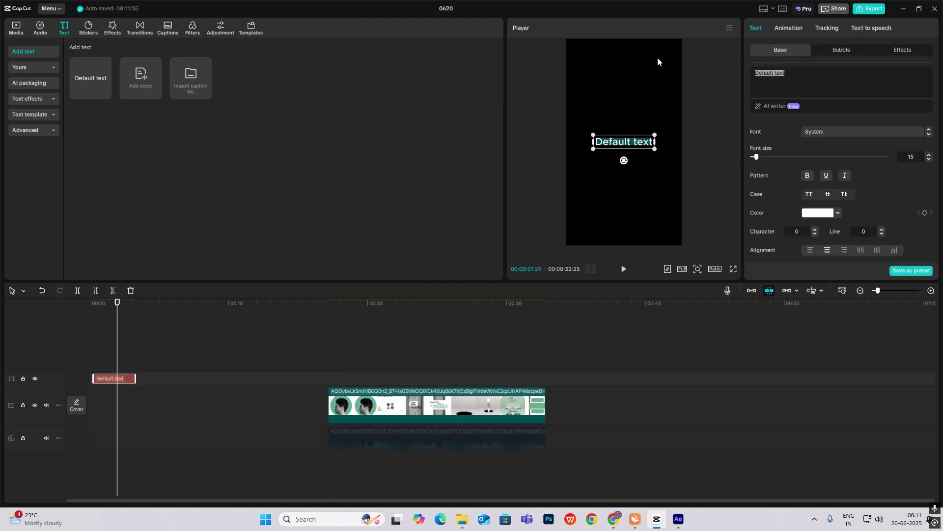
{"action": "key", "text": "super+period"}
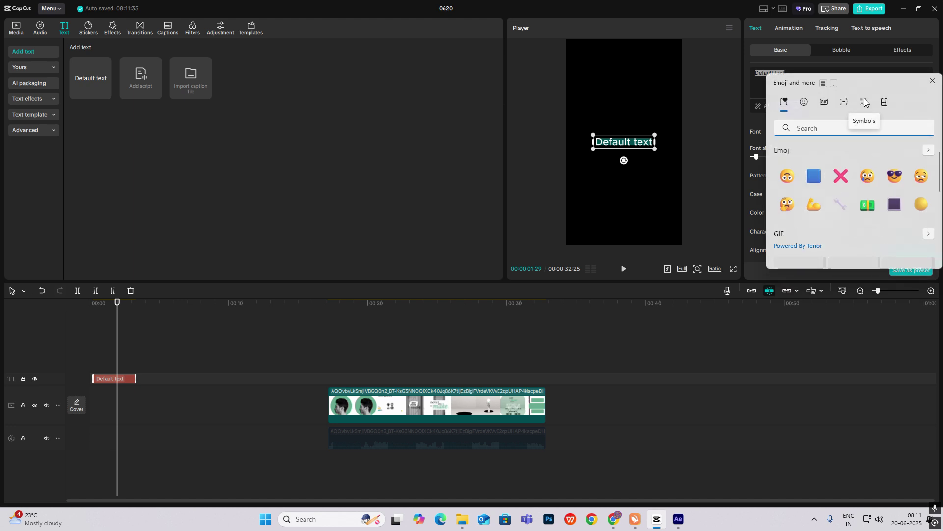
{"action": "left_click", "coordinate": [780, 166]}
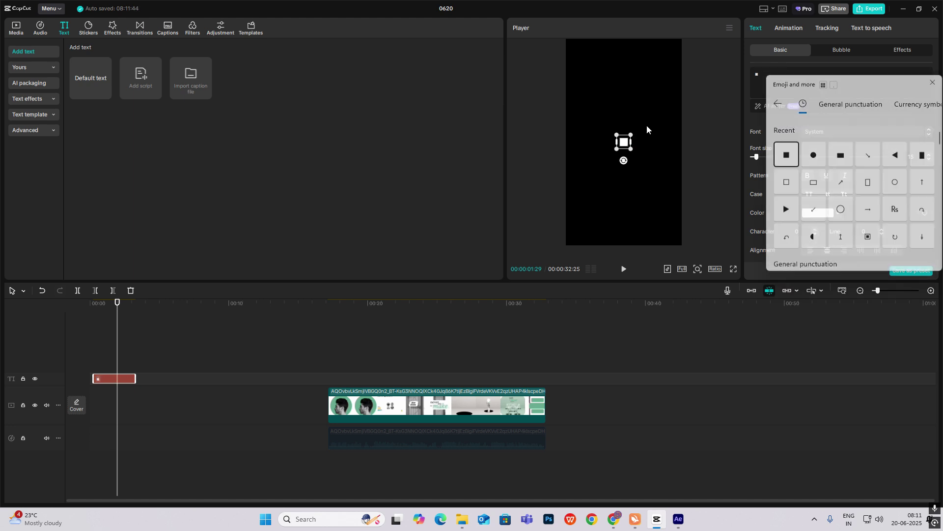
- Enlarge the square into a full-frame white background with font size 222 and scale 194%
{"action": "left_click_drag", "start_coordinate": [757, 157], "coordinate": [852, 159]}
{"action": "scroll", "coordinate": [806, 158], "scroll_direction": "down", "scroll_amount": 4}
{"action": "left_click_drag", "start_coordinate": [775, 156], "coordinate": [797, 156]}
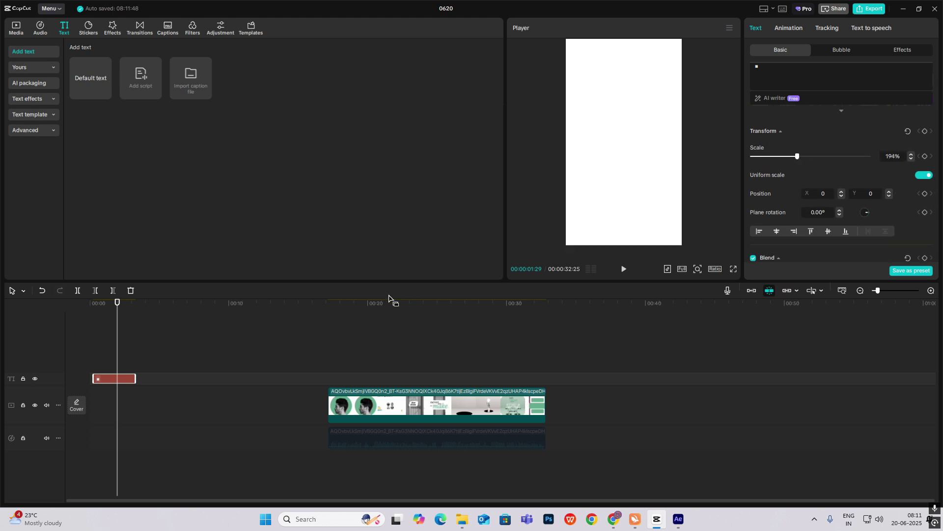
- Move the white square clip to the very beginning of the timeline
{"action": "left_click", "coordinate": [344, 360]}
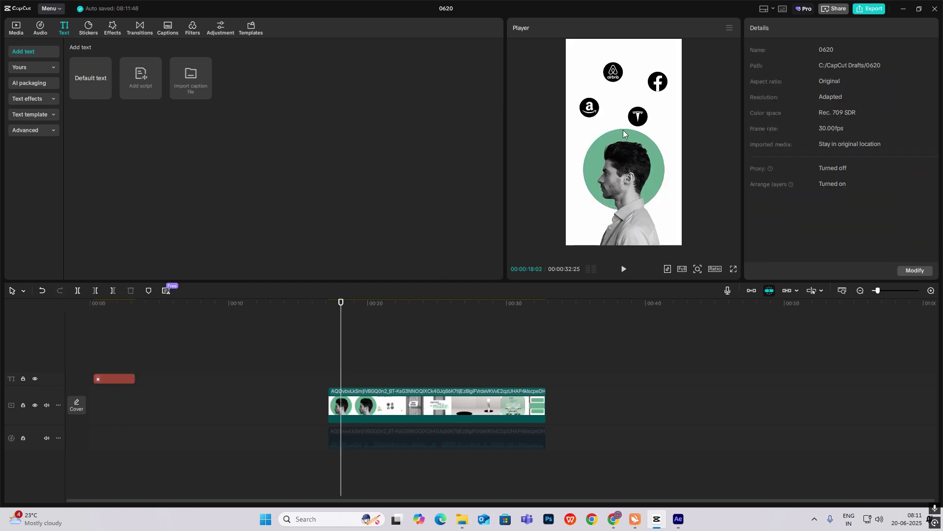
{"action": "left_click", "coordinate": [90, 349]}
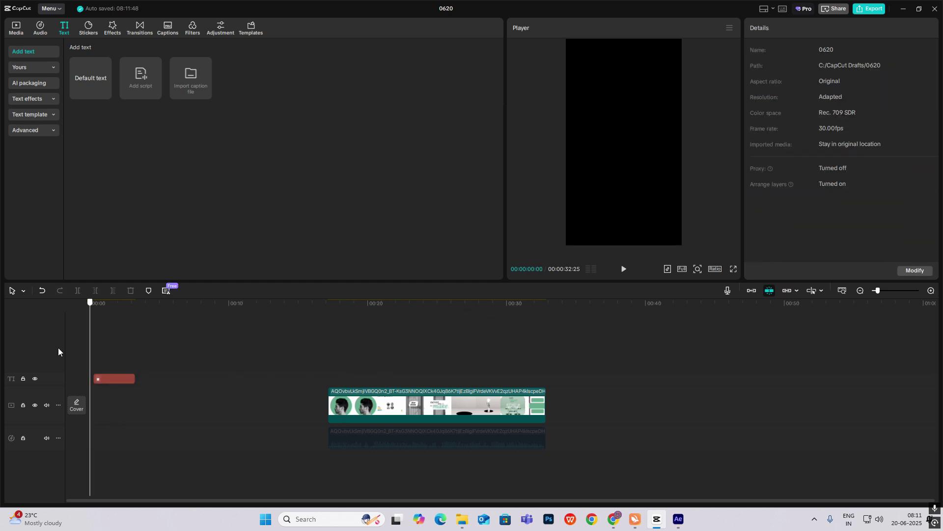
{"action": "left_click", "coordinate": [110, 377]}
- Place the man's profile photo on a track above the white square at 00:00 and position it at the bottom of the frame
{"action": "left_click", "coordinate": [16, 27]}
{"action": "left_click_drag", "start_coordinate": [293, 99], "coordinate": [88, 351]}
{"action": "left_click_drag", "start_coordinate": [621, 154], "coordinate": [624, 222]}
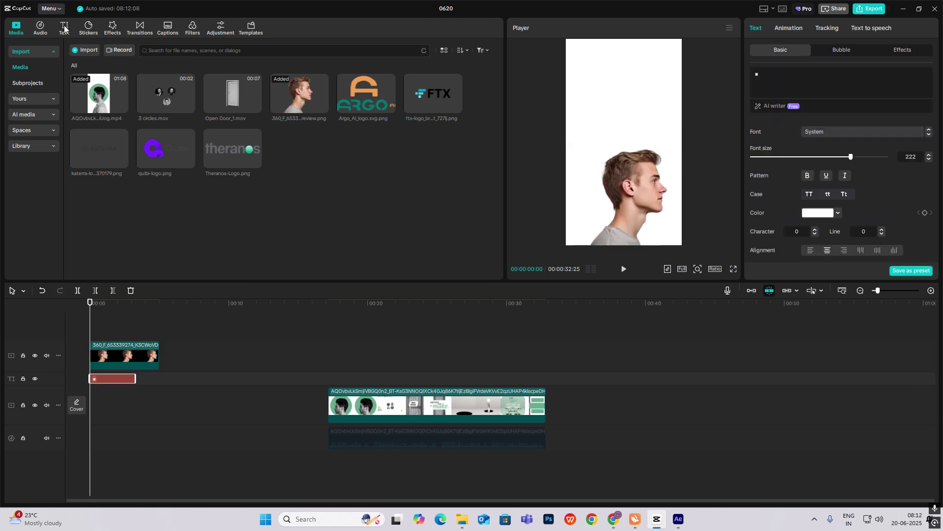
- Add a second text clip at the start, between the photo and the white square, and replace its wording with a filled circle symbol
{"action": "left_click", "coordinate": [64, 28]}
{"action": "left_click_drag", "start_coordinate": [91, 77], "coordinate": [106, 388]}
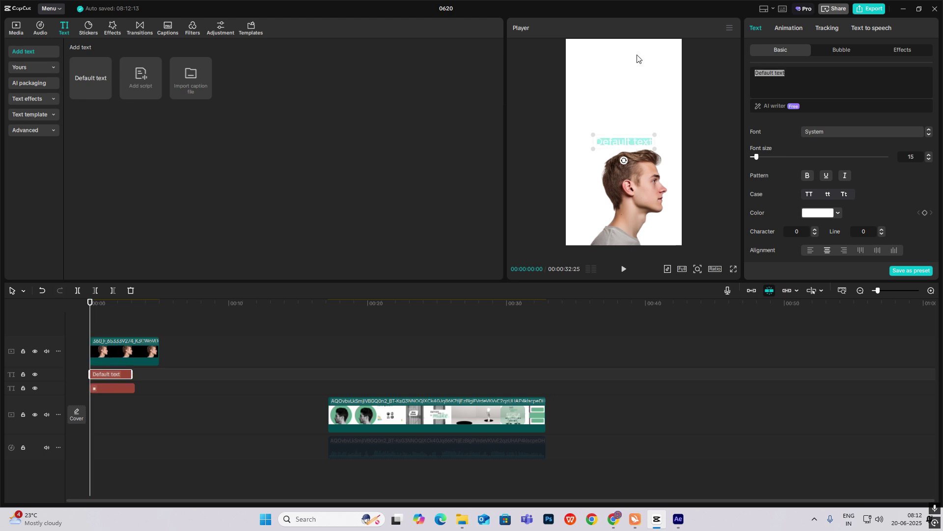
{"action": "key", "text": "super+period"}
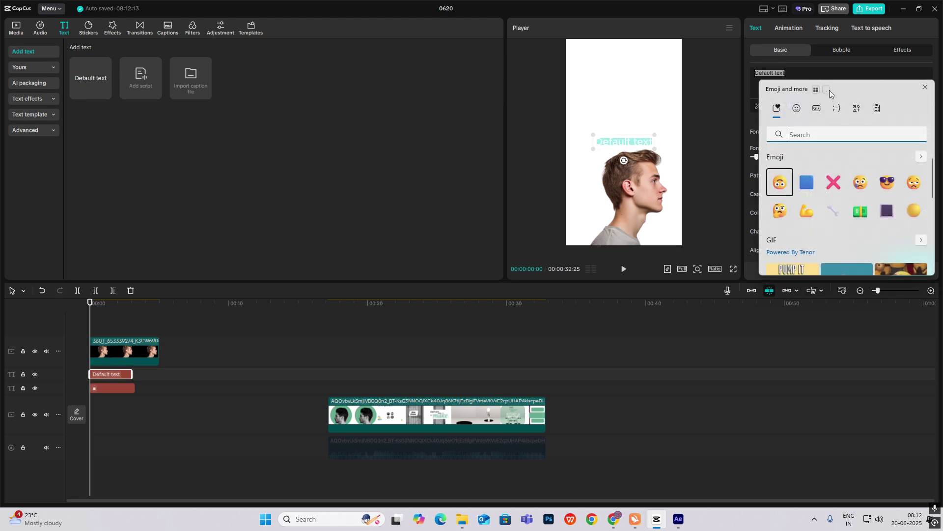
{"action": "left_click", "coordinate": [860, 108]}
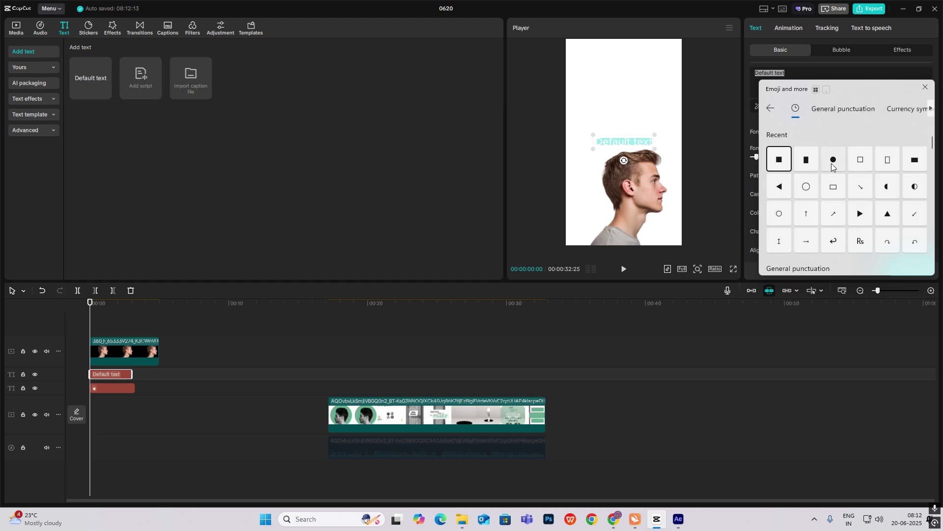
{"action": "left_click", "coordinate": [832, 167]}
{"action": "key", "text": "Escape"}
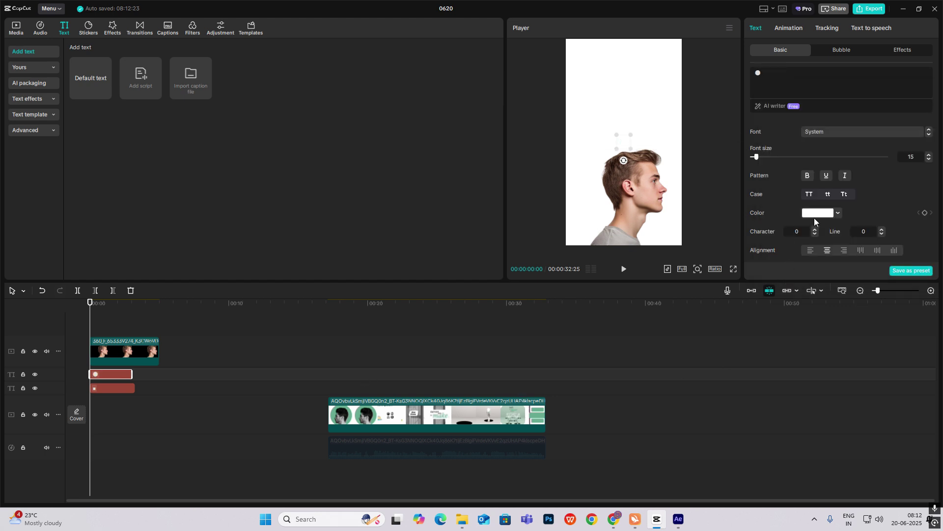
- Color the circle light green, enlarge it and position it behind the man's head
{"action": "left_click", "coordinate": [816, 214]}
{"action": "scroll", "coordinate": [863, 373], "scroll_direction": "down", "scroll_amount": 3}
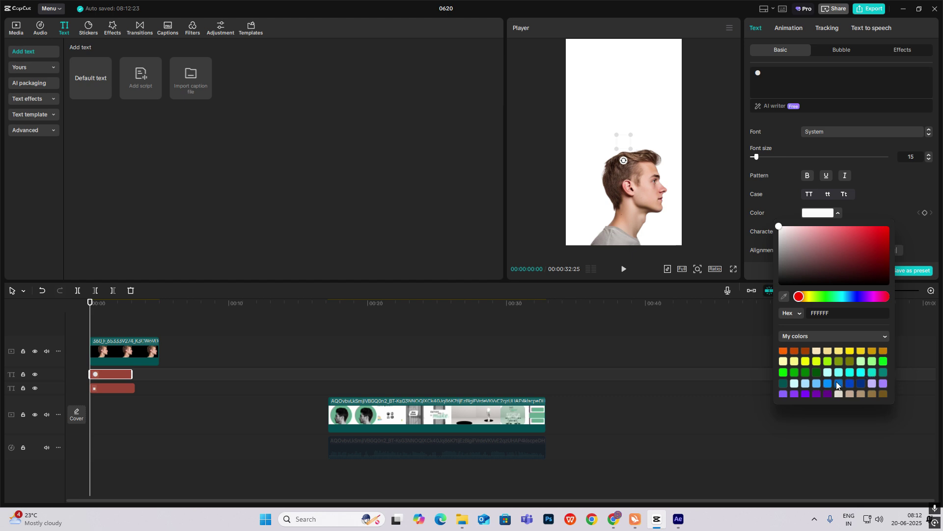
{"action": "left_click", "coordinate": [872, 362]}
{"action": "mouse_move", "coordinate": [757, 157]}
{"action": "left_mouse_down"}
{"action": "mouse_move", "coordinate": [774, 158]}
{"action": "mouse_move", "coordinate": [765, 157]}
{"action": "left_mouse_up"}
{"action": "left_click_drag", "start_coordinate": [644, 145], "coordinate": [645, 174]}
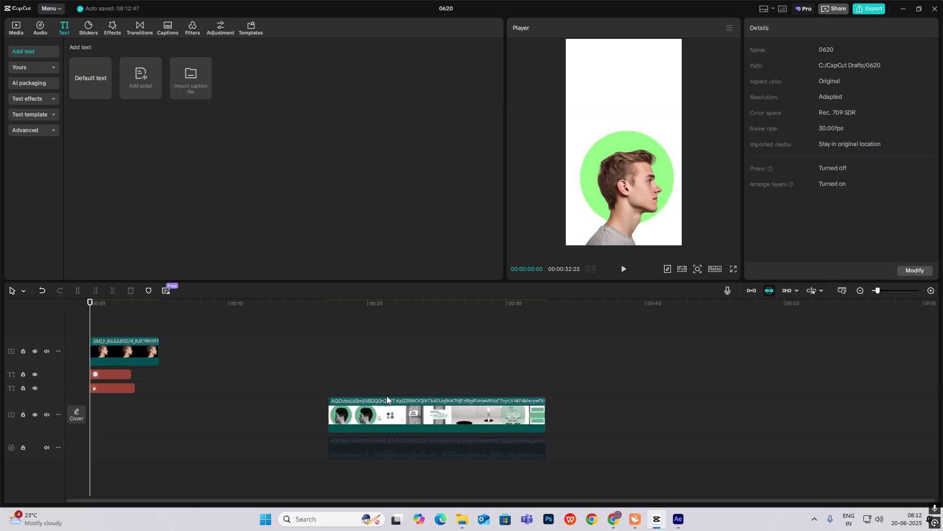
- Turn the man's photo black and white like the reference by lowering its saturation to -50
{"action": "left_click", "coordinate": [337, 387]}
{"action": "mouse_move", "coordinate": [337, 388]}
{"action": "left_mouse_down"}
{"action": "mouse_move", "coordinate": [329, 388]}
{"action": "mouse_move", "coordinate": [351, 388]}
{"action": "mouse_move", "coordinate": [333, 388]}
{"action": "mouse_move", "coordinate": [342, 388]}
{"action": "left_mouse_up"}
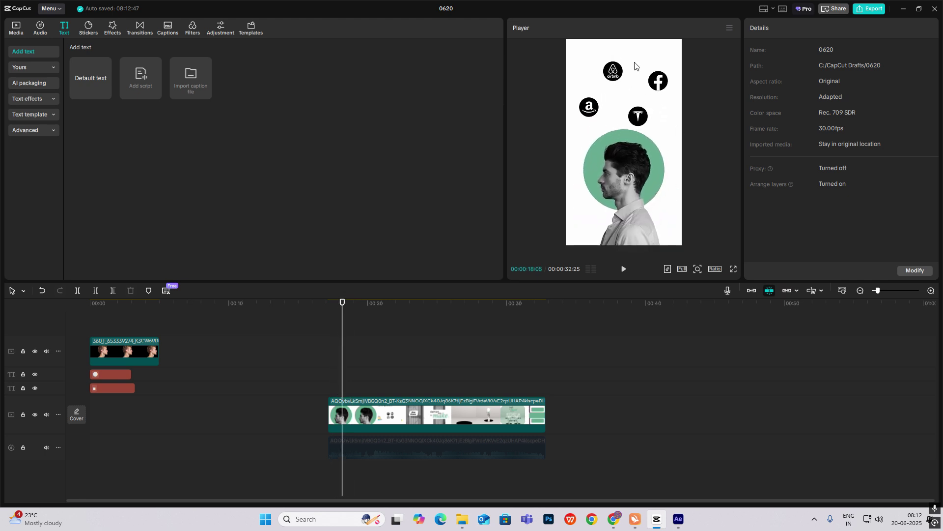
{"action": "left_click", "coordinate": [306, 375]}
{"action": "left_click", "coordinate": [81, 372]}
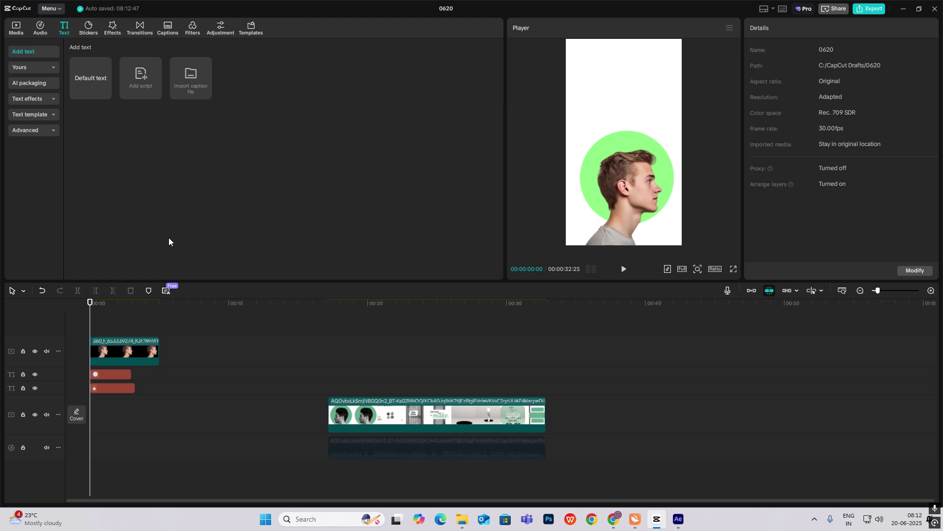
{"action": "left_click", "coordinate": [146, 344]}
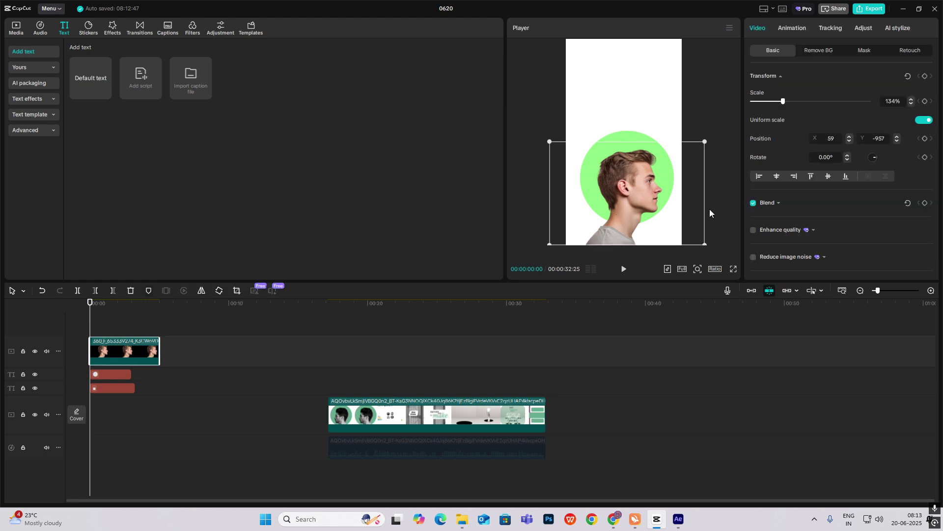
{"action": "left_click", "coordinate": [865, 28]}
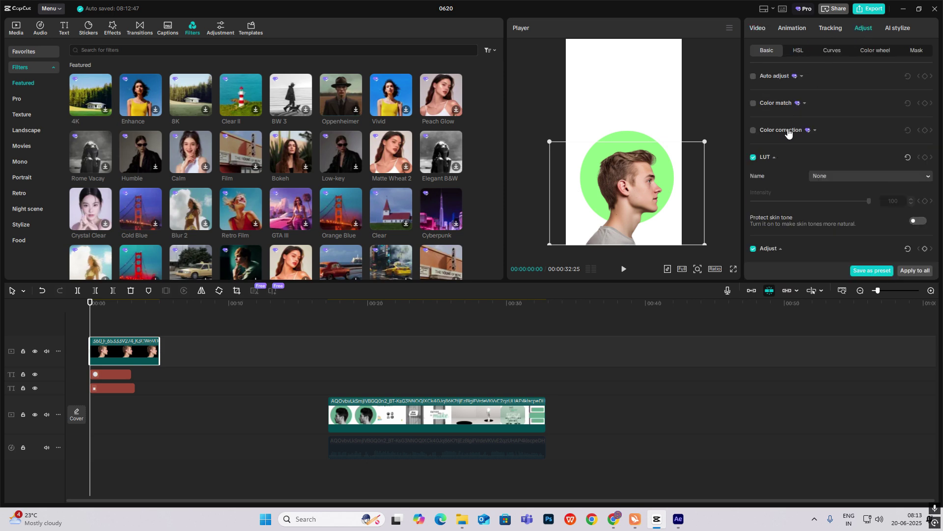
{"action": "scroll", "coordinate": [801, 162], "scroll_direction": "down", "scroll_amount": 3}
{"action": "left_click_drag", "start_coordinate": [811, 223], "coordinate": [565, 244]}
- Place the 3 circles.mov clip on the uppermost track at 00:00 and shift its logos slightly down above the man's head
{"action": "left_click", "coordinate": [17, 27]}
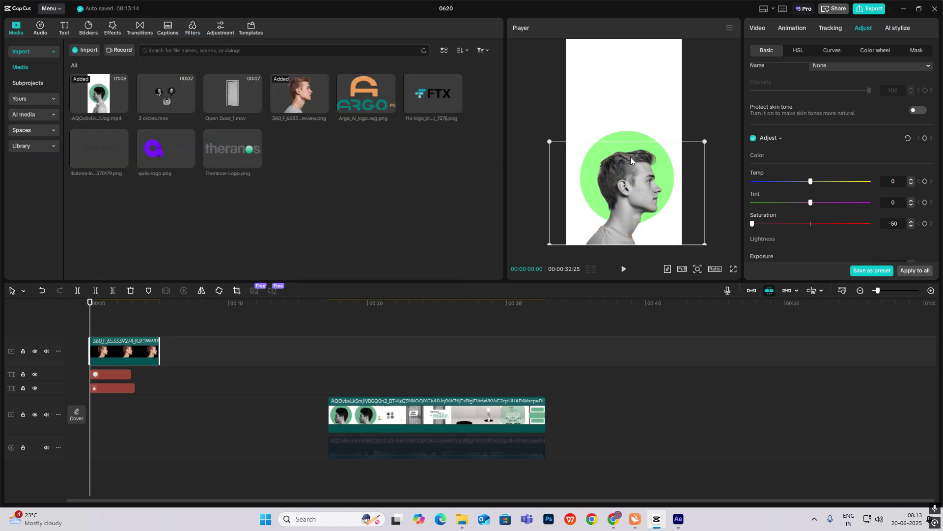
{"action": "left_click", "coordinate": [657, 113]}
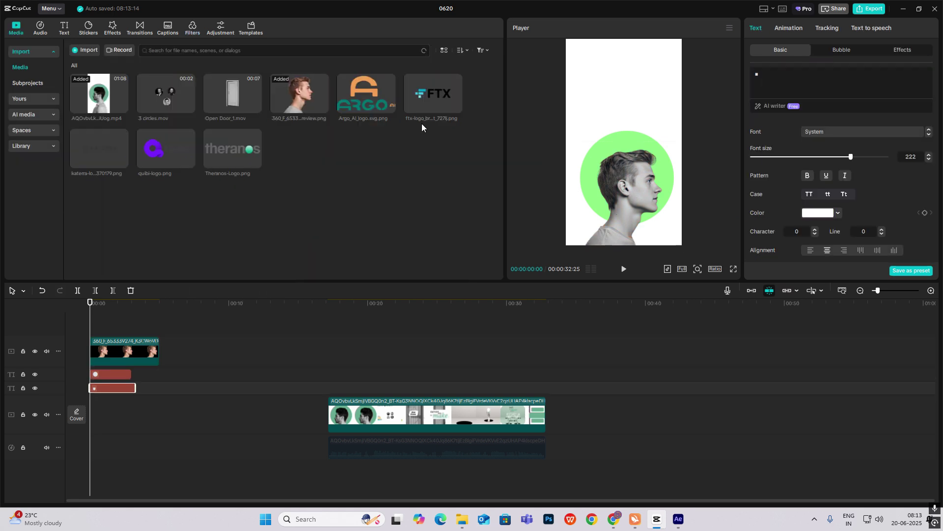
{"action": "left_click_drag", "start_coordinate": [170, 99], "coordinate": [89, 329]}
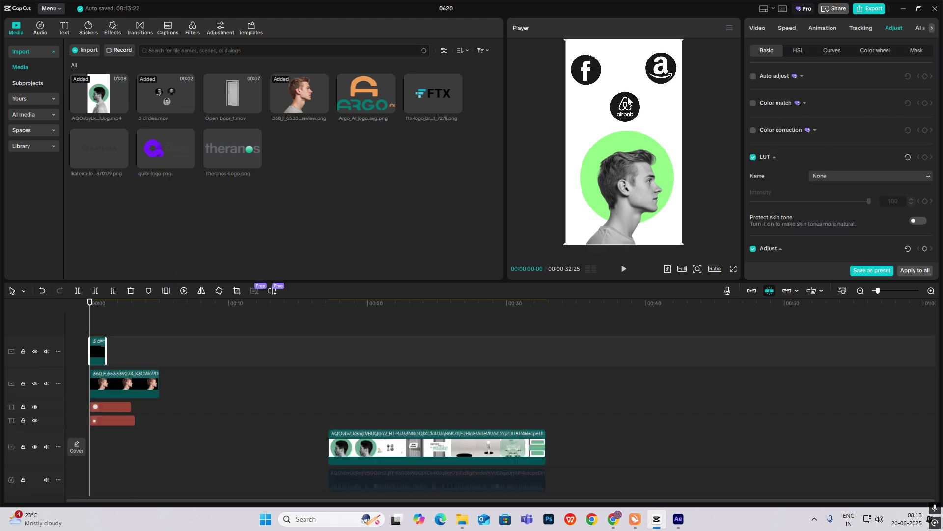
{"action": "left_click_drag", "start_coordinate": [628, 101], "coordinate": [631, 106]}
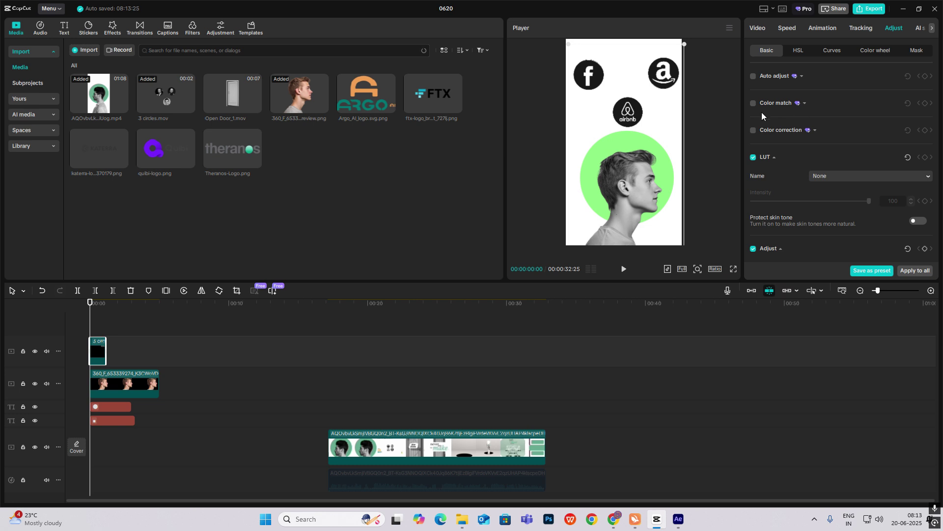
- Insert a freeze frame from the first frame of the 3 circles clip
{"action": "mouse_move", "coordinate": [101, 348]}
{"action": "left_mouse_down"}
{"action": "mouse_move", "coordinate": [130, 355]}
{"action": "mouse_move", "coordinate": [96, 348]}
{"action": "left_mouse_up"}
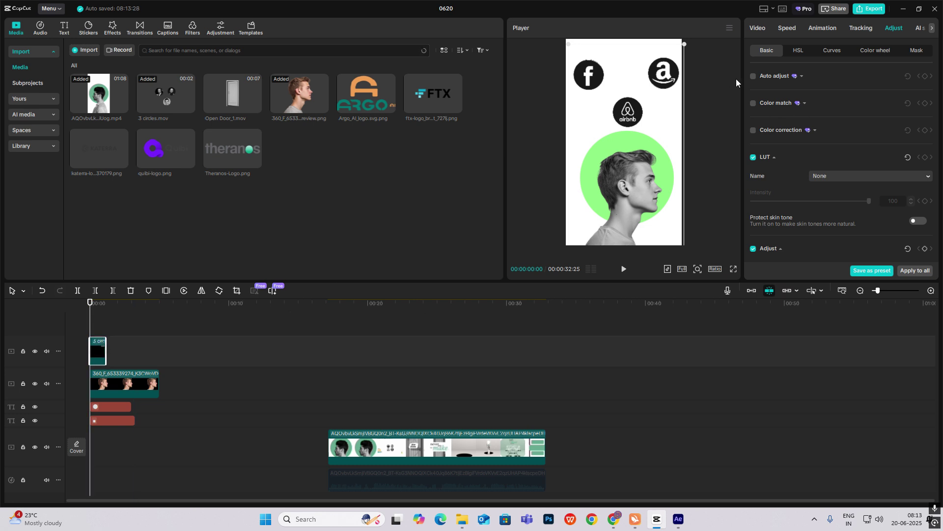
{"action": "right_click", "coordinate": [103, 346]}
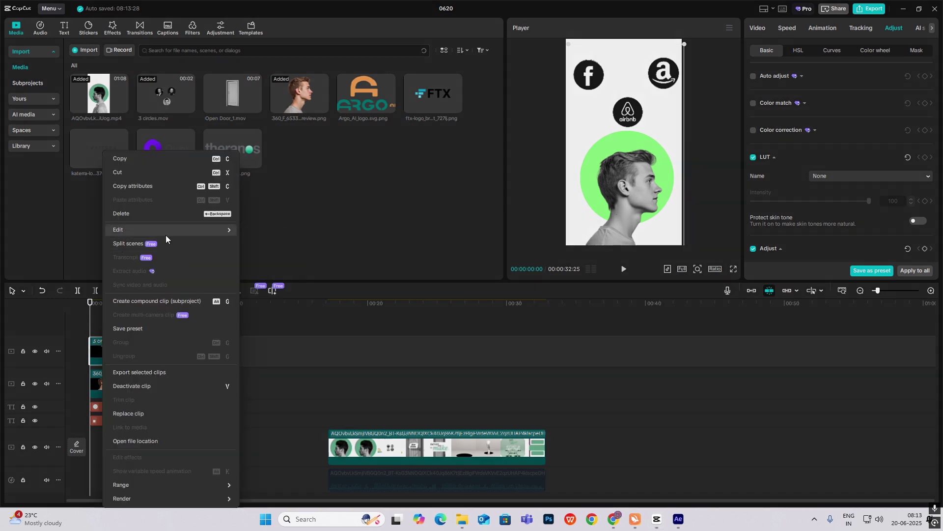
{"action": "mouse_move", "coordinate": [166, 231]}
{"action": "left_click", "coordinate": [258, 230]}
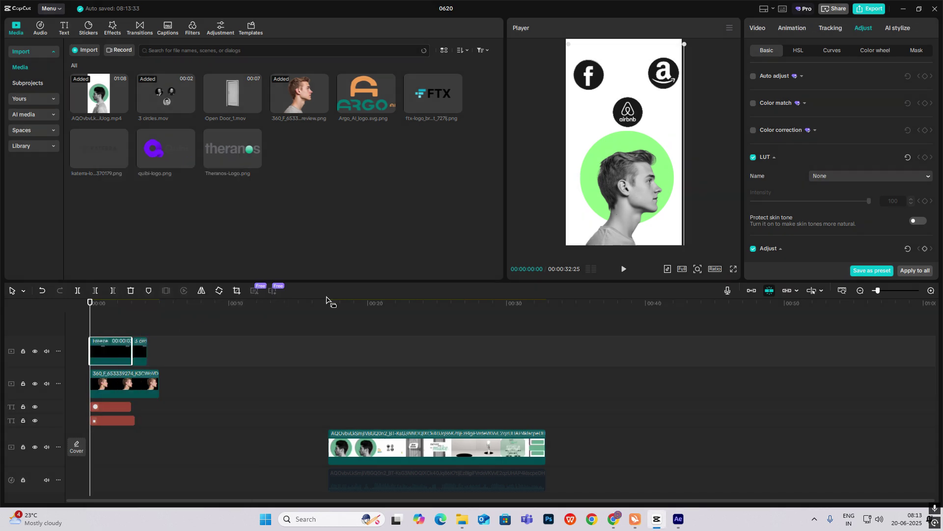
- Add a circle mask to the freeze frame and move it to about X 11, Y 308 to isolate the airbnb logo
{"action": "left_click", "coordinate": [759, 28]}
{"action": "left_click", "coordinate": [855, 50]}
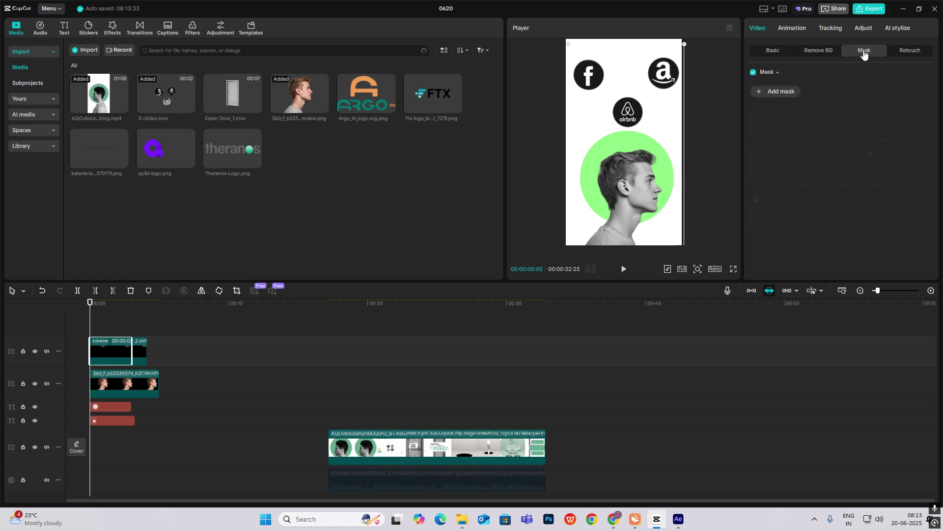
{"action": "left_click", "coordinate": [770, 89]}
{"action": "left_click", "coordinate": [840, 120]}
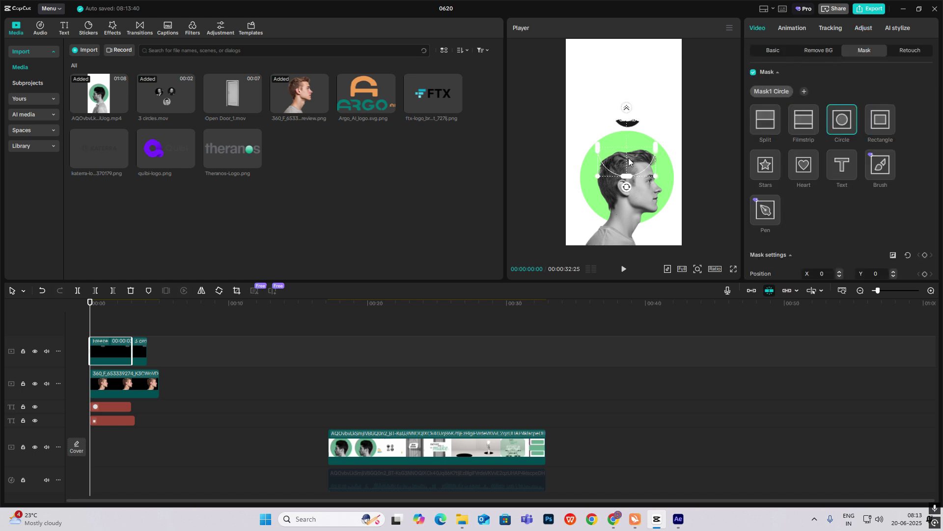
{"action": "left_click_drag", "start_coordinate": [629, 162], "coordinate": [631, 125]}
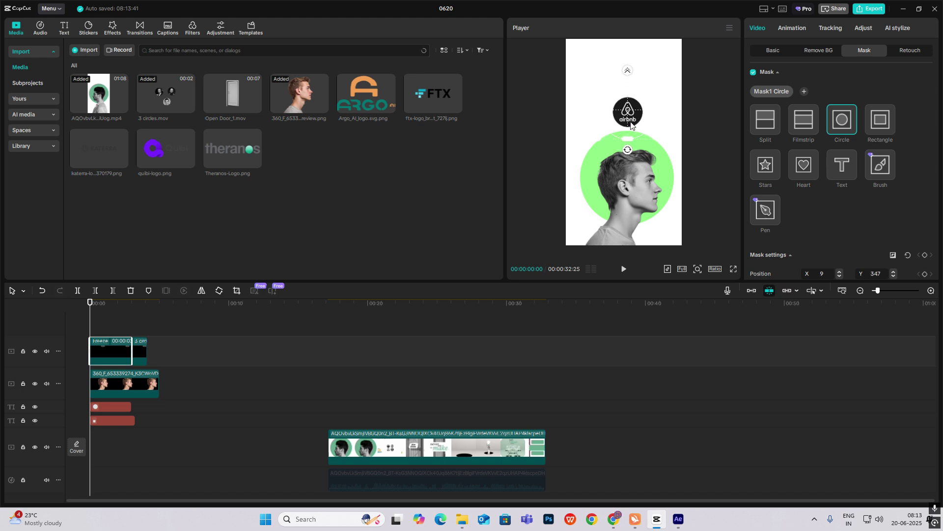
{"action": "left_click", "coordinate": [697, 270]}
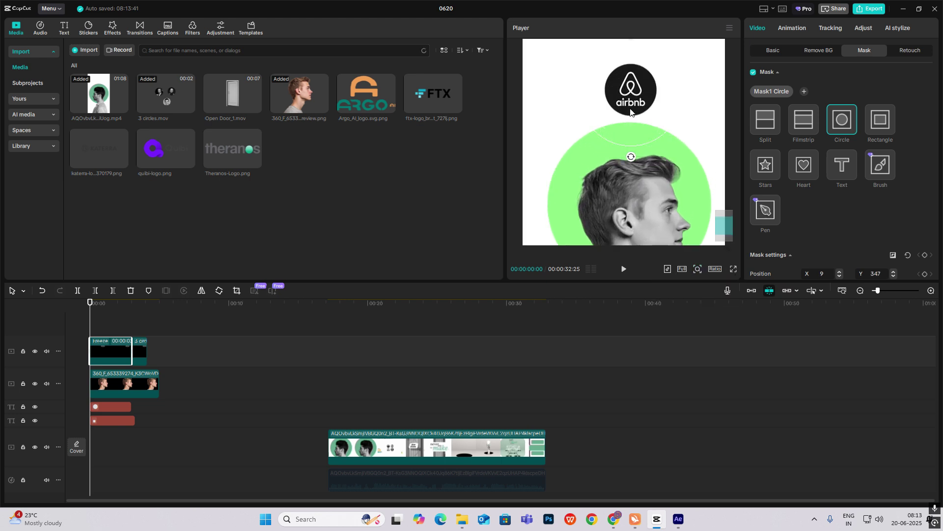
{"action": "left_click_drag", "start_coordinate": [631, 109], "coordinate": [631, 107]}
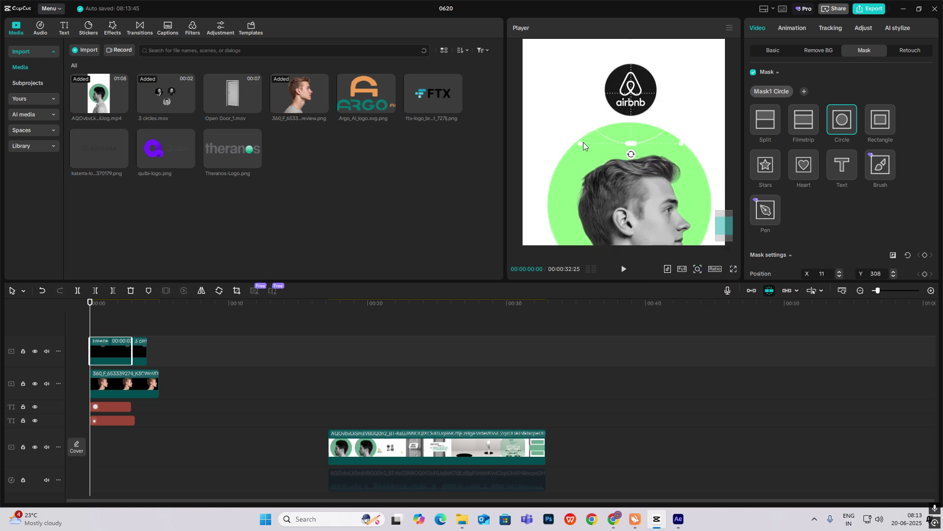
- Lower the opacity of the white background shape to 46% so the logo's edges stand out
{"action": "left_click", "coordinate": [114, 420]}
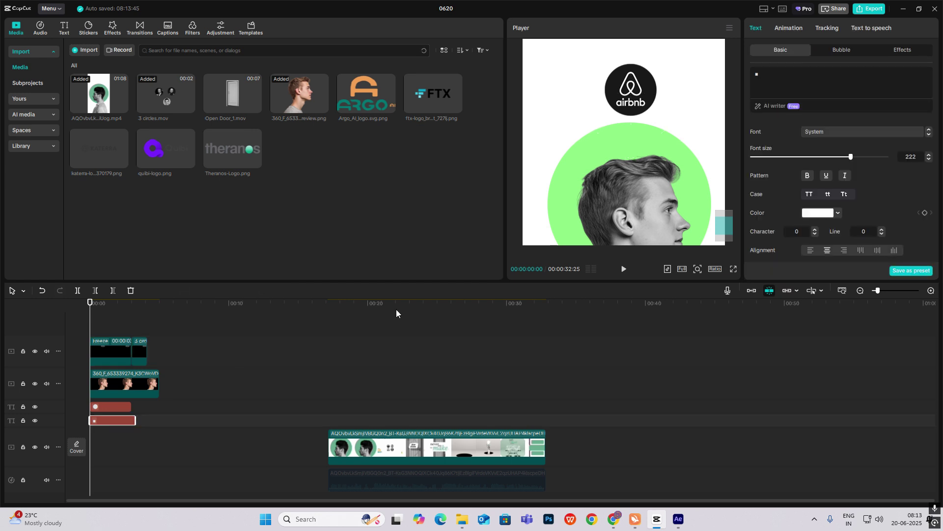
{"action": "scroll", "coordinate": [818, 198], "scroll_direction": "down", "scroll_amount": 5}
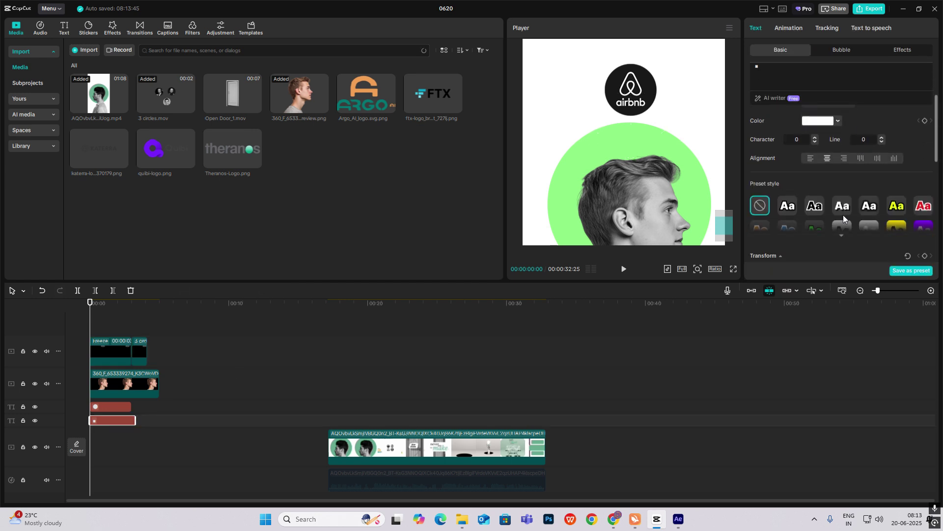
{"action": "scroll", "coordinate": [788, 214], "scroll_direction": "up", "scroll_amount": 1}
{"action": "left_click_drag", "start_coordinate": [824, 149], "coordinate": [800, 151]}
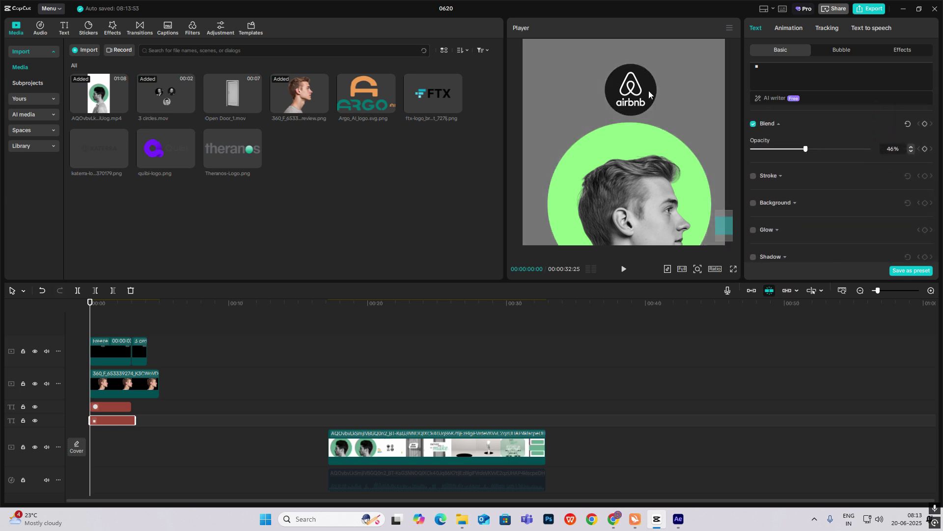
- Shrink the freeze frame's circle mask to fit tightly around the airbnb logo, positioned at X 13, Y 329
{"action": "left_click", "coordinate": [111, 348]}
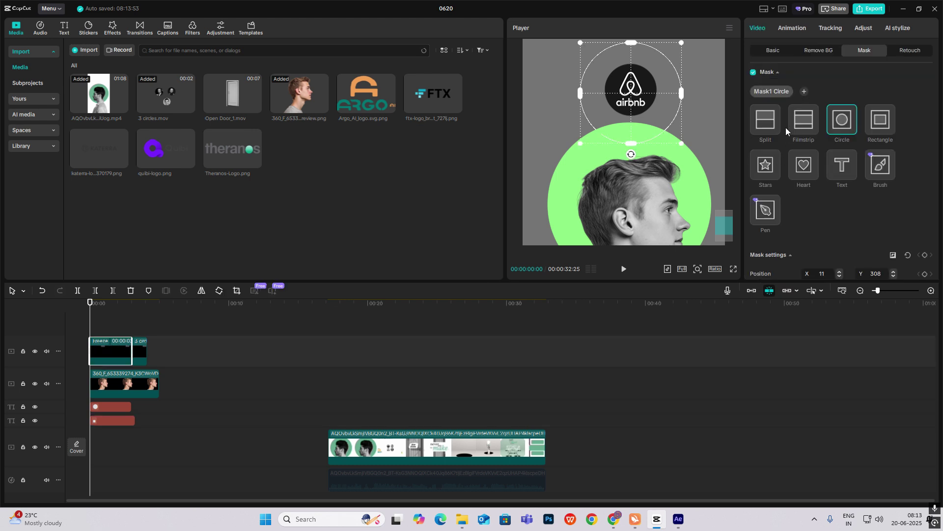
{"action": "left_click_drag", "start_coordinate": [681, 43], "coordinate": [661, 64]}
{"action": "left_click_drag", "start_coordinate": [638, 109], "coordinate": [637, 106]}
{"action": "left_click", "coordinate": [697, 268]}
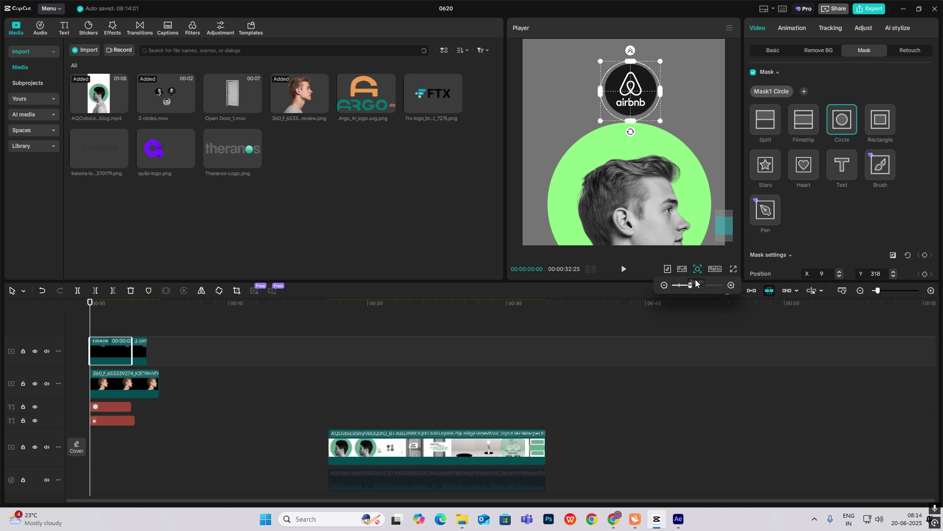
{"action": "left_click", "coordinate": [698, 286]}
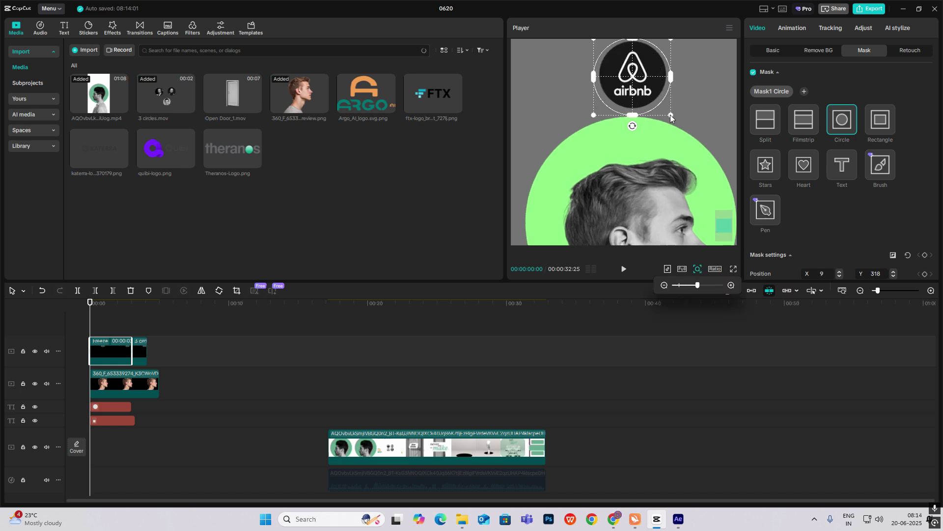
{"action": "left_click_drag", "start_coordinate": [671, 115], "coordinate": [654, 87]}
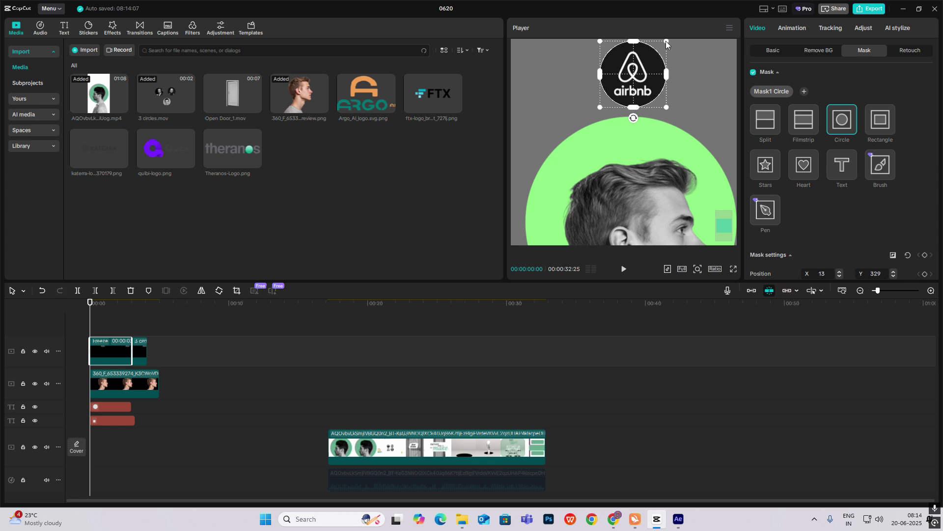
{"action": "left_click_drag", "start_coordinate": [666, 41], "coordinate": [665, 42]}
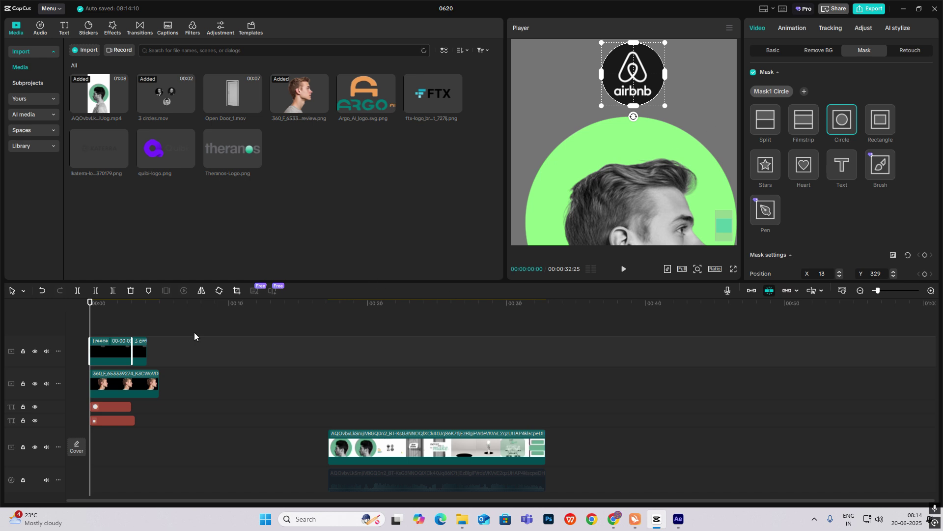
- Duplicate the masked freeze frame onto two tracks above and shift the copies' circle masks to isolate the Facebook and Amazon logos
{"action": "left_click", "coordinate": [107, 327]}
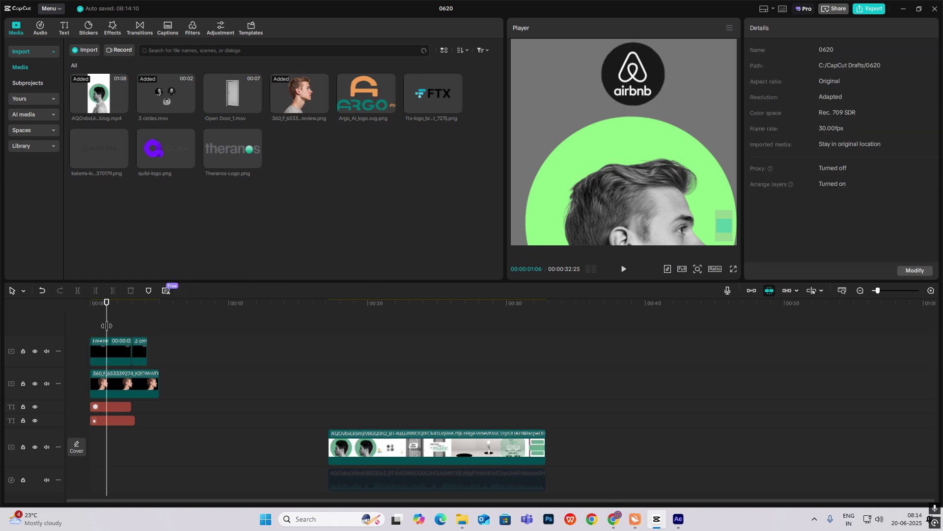
{"action": "left_click", "coordinate": [105, 352]}
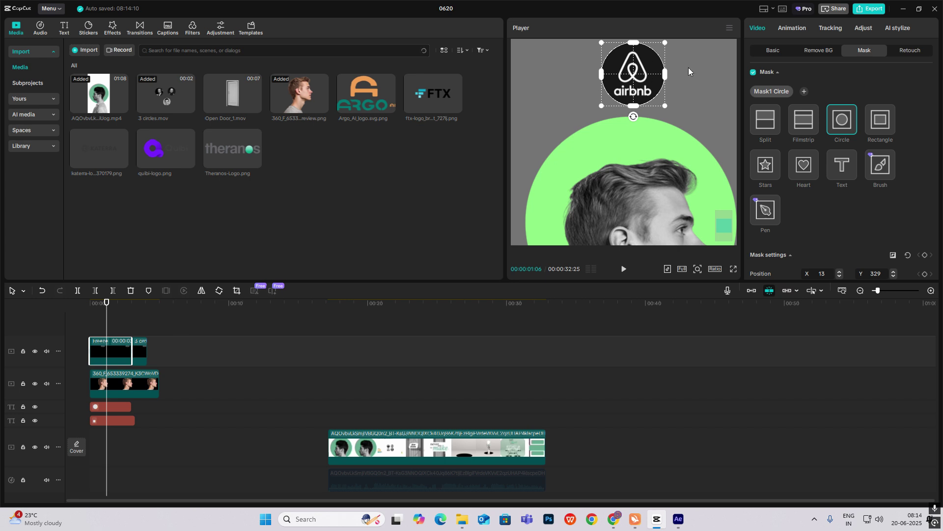
{"action": "left_click", "coordinate": [774, 51]}
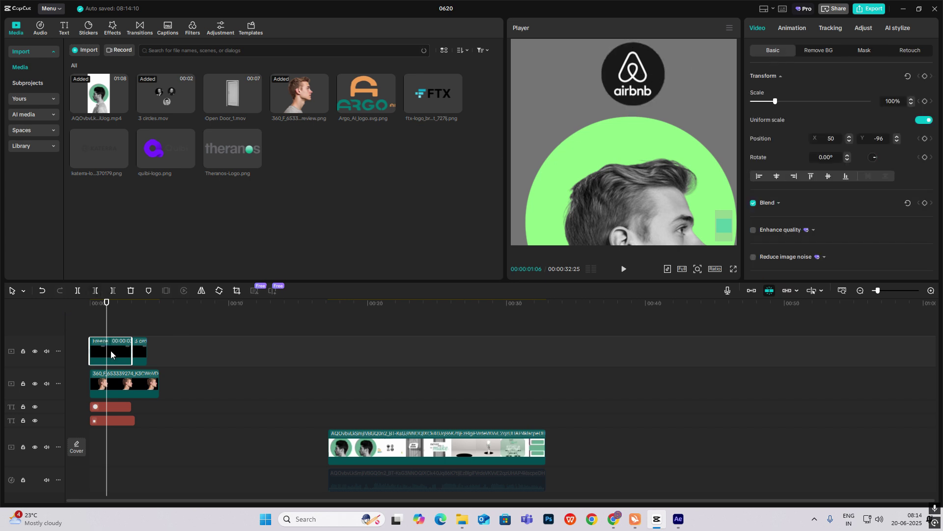
{"action": "left_click_drag", "start_coordinate": [111, 354], "coordinate": [112, 346]}
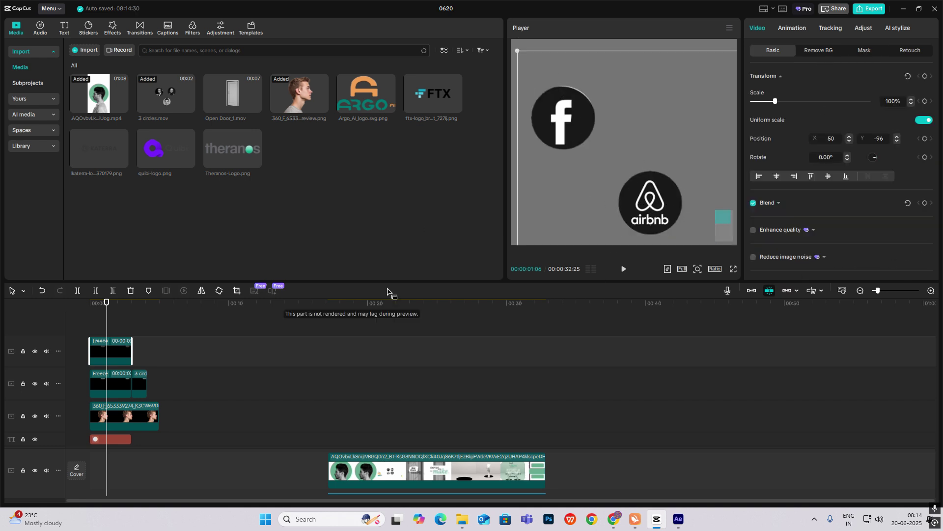
{"action": "left_click", "coordinate": [860, 51]}
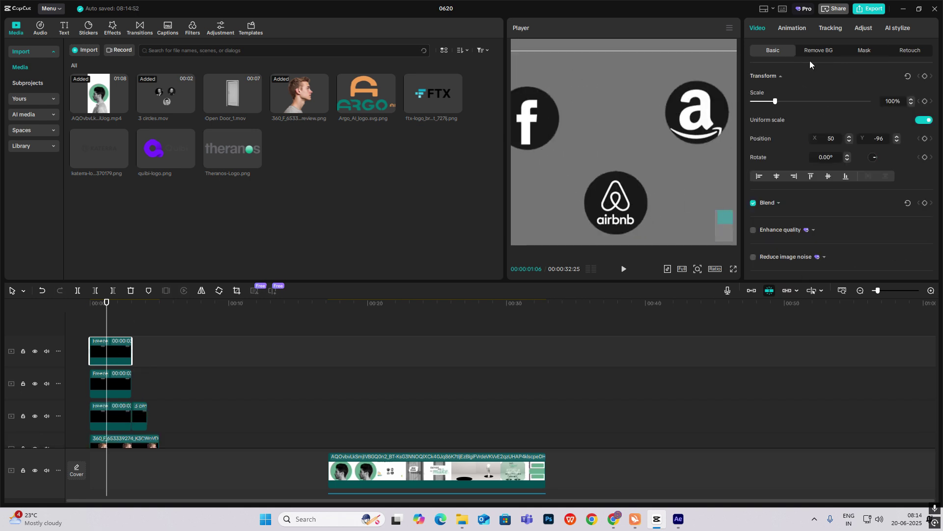
{"action": "left_click_drag", "start_coordinate": [694, 109], "coordinate": [695, 115]}
{"action": "left_click", "coordinate": [772, 50]}
{"action": "left_click", "coordinate": [697, 269]}
- Set the opacity of the white background shape back to 100%
{"action": "left_click", "coordinate": [139, 441]}
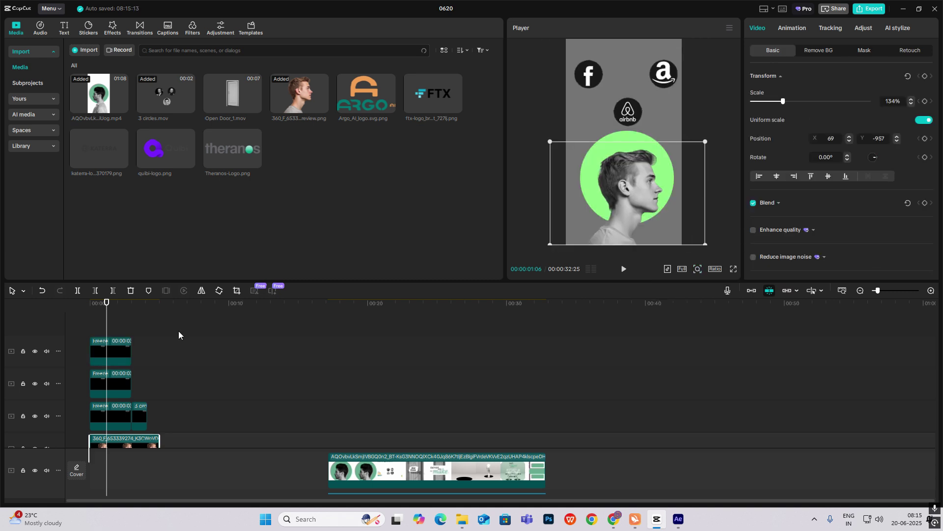
{"action": "scroll", "coordinate": [142, 368], "scroll_direction": "down", "scroll_amount": 1}
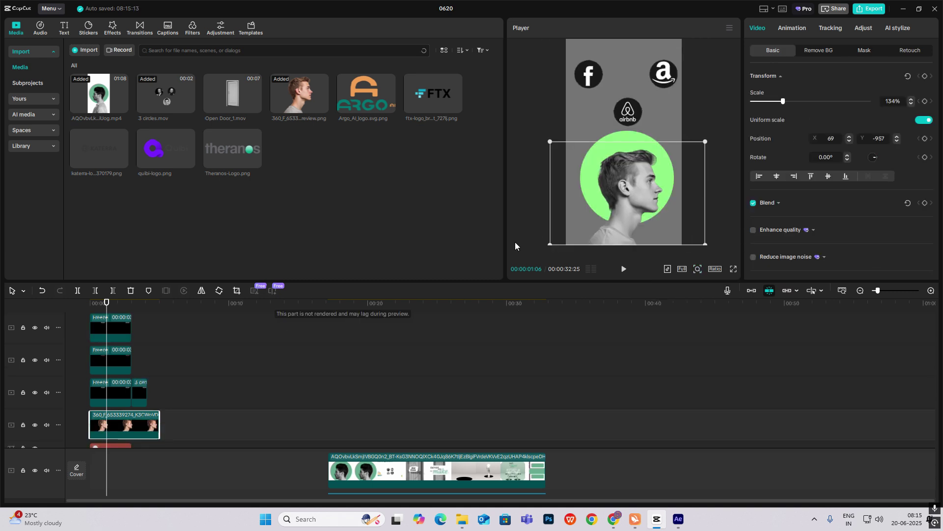
{"action": "scroll", "coordinate": [122, 424], "scroll_direction": "down", "scroll_amount": 2}
{"action": "left_click", "coordinate": [120, 427]}
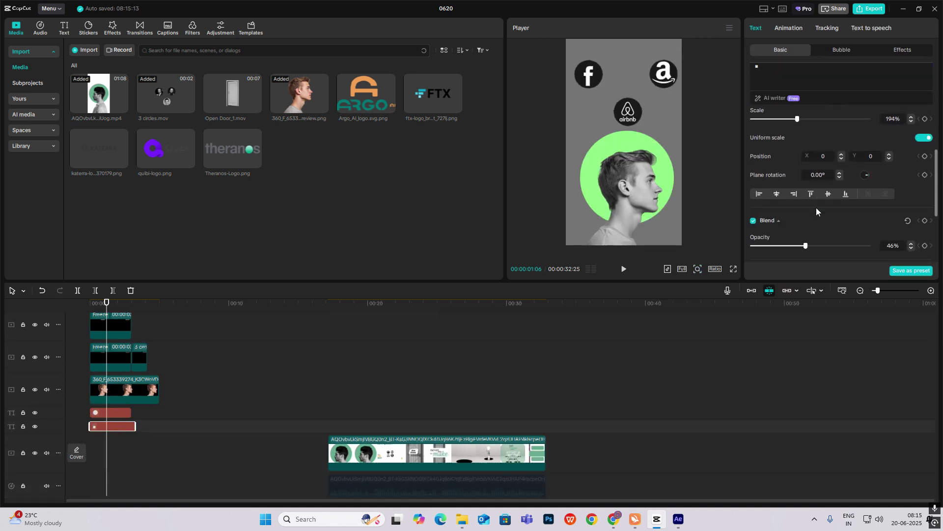
{"action": "scroll", "coordinate": [816, 211], "scroll_direction": "down", "scroll_amount": 1}
{"action": "left_click_drag", "start_coordinate": [806, 167], "coordinate": [869, 167]}
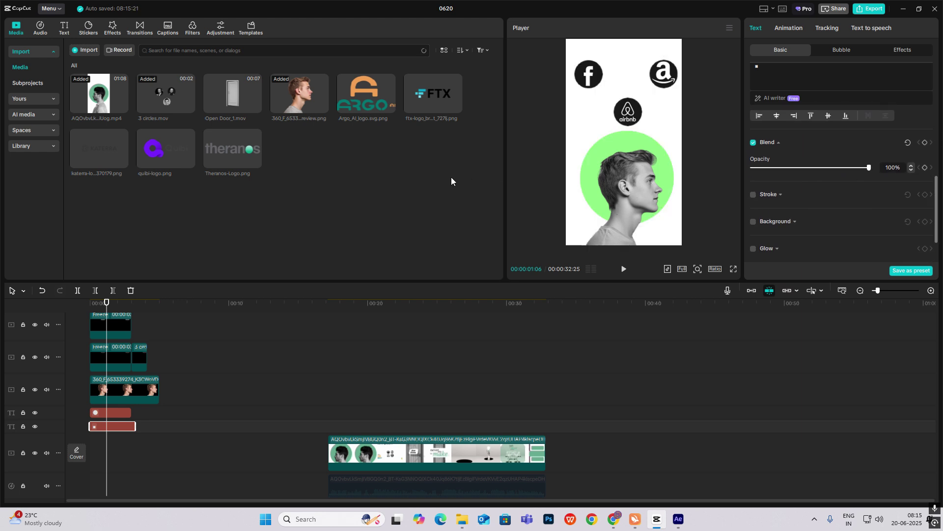
- Place the three freeze frames beneath the green circle layer and hide their logos behind it, airbnb at Y -928, Facebook at X 494, Y -1833
{"action": "scroll", "coordinate": [137, 362], "scroll_direction": "up", "scroll_amount": 3}
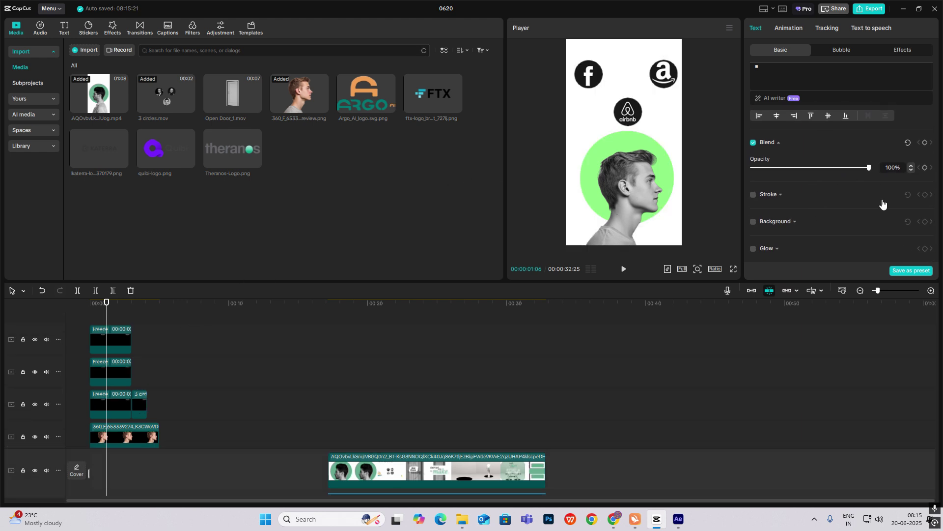
{"action": "left_click", "coordinate": [114, 347]}
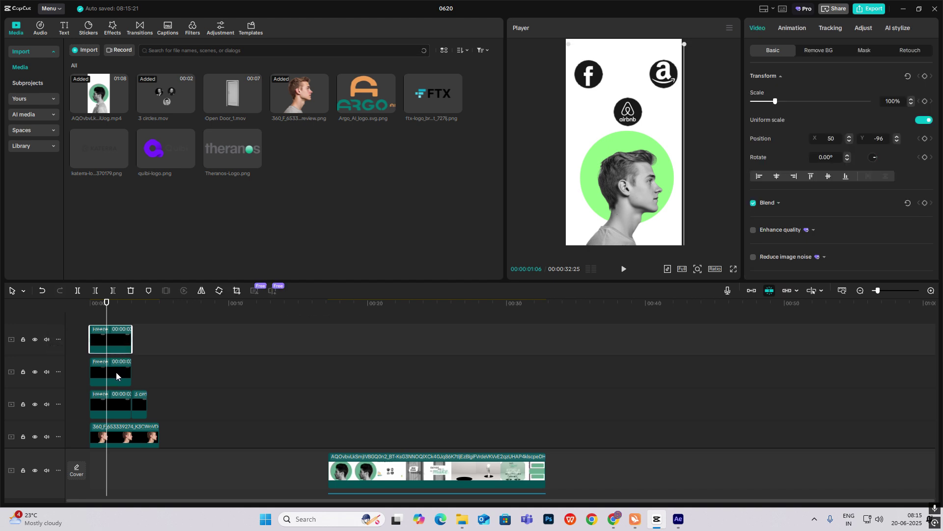
{"action": "left_click_drag", "start_coordinate": [610, 101], "coordinate": [584, 185]}
{"action": "left_click_drag", "start_coordinate": [115, 343], "coordinate": [106, 424]}
{"action": "scroll", "coordinate": [113, 338], "scroll_direction": "up", "scroll_amount": 1}
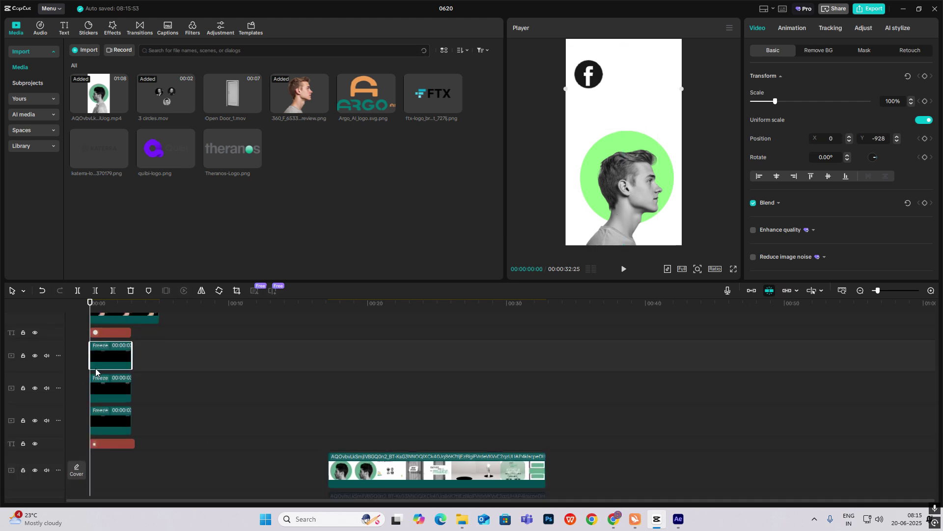
{"action": "left_click", "coordinate": [98, 386]}
{"action": "left_click_drag", "start_coordinate": [588, 74], "coordinate": [634, 196]}
{"action": "scroll", "coordinate": [129, 381], "scroll_direction": "up", "scroll_amount": 2}
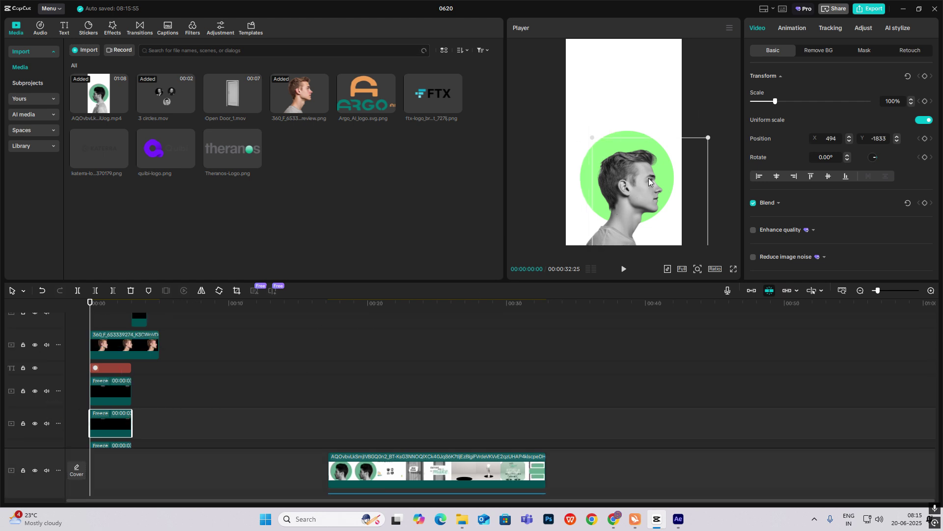
- Combine the man's photo and green circle into a compound clip and extend it and the logo freeze frames to 00:00:06:18
{"action": "left_click", "coordinate": [332, 407]}
{"action": "left_click_drag", "start_coordinate": [332, 407], "coordinate": [346, 409]}
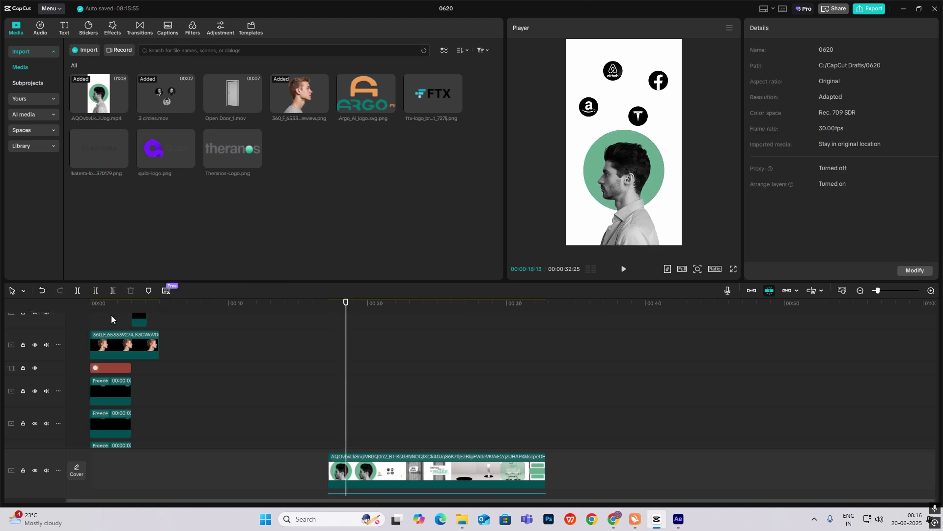
{"action": "left_click", "coordinate": [70, 336]}
{"action": "left_click", "coordinate": [931, 291]}
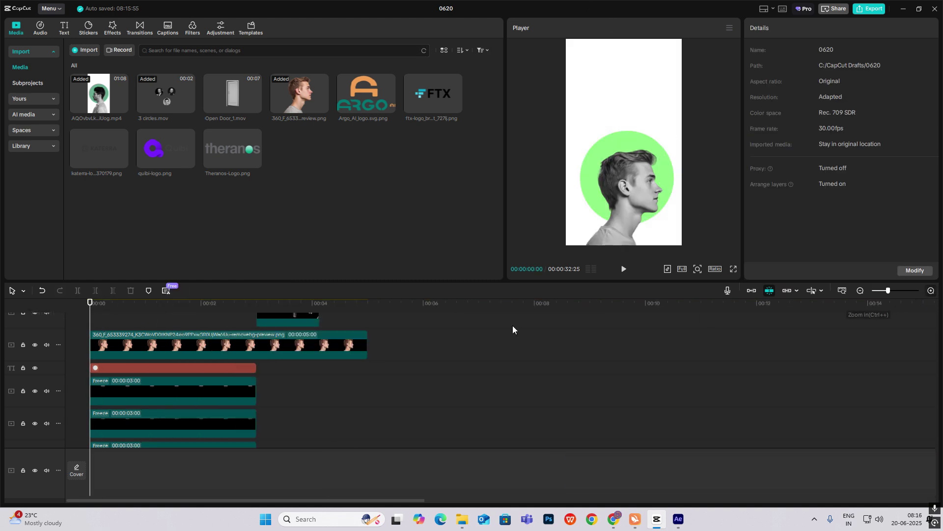
{"action": "left_click", "coordinate": [108, 352]}
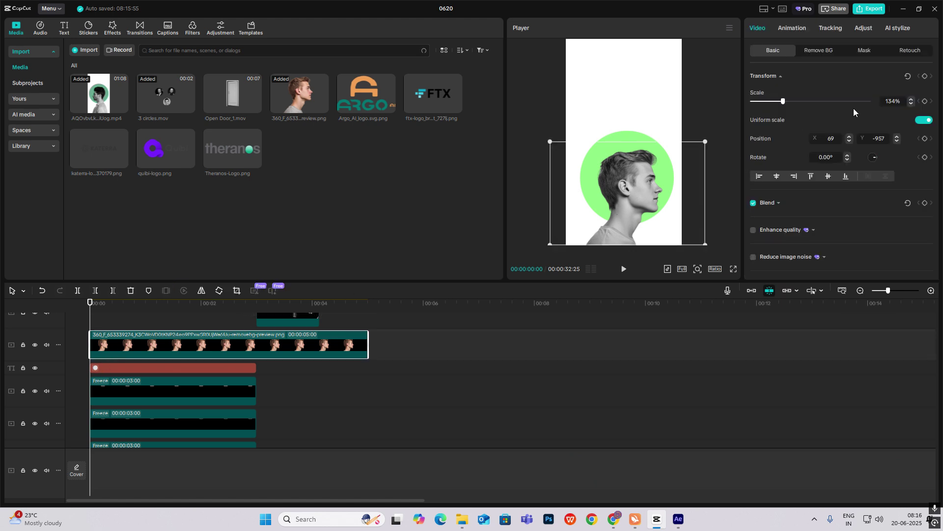
{"action": "scroll", "coordinate": [301, 339], "scroll_direction": "down", "scroll_amount": 1}
{"action": "scroll", "coordinate": [344, 346], "scroll_direction": "up", "scroll_amount": 1}
{"action": "left_click_drag", "start_coordinate": [128, 341], "coordinate": [158, 396]}
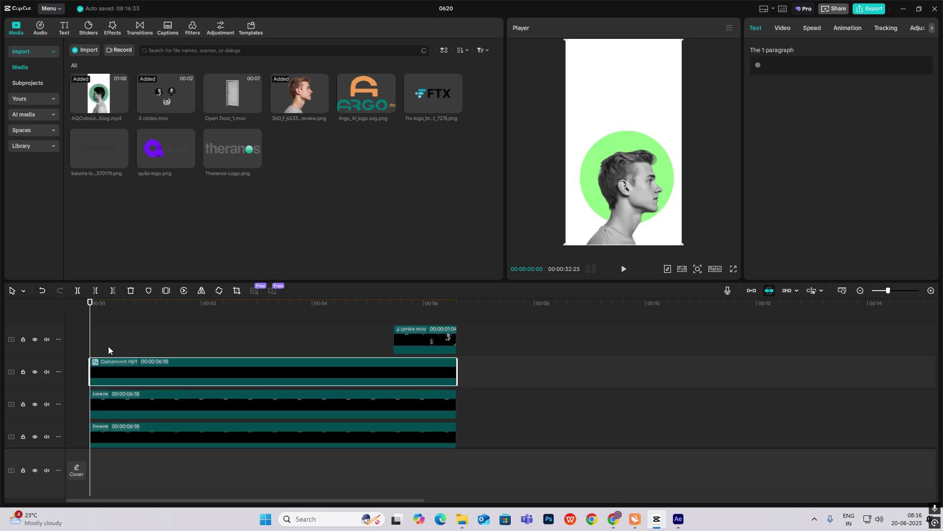
- Keyframe the compound clip's transform at 00:00, and at 00:00:24 shrink it to 76% at X 114, Y -466
{"action": "left_click", "coordinate": [782, 28]}
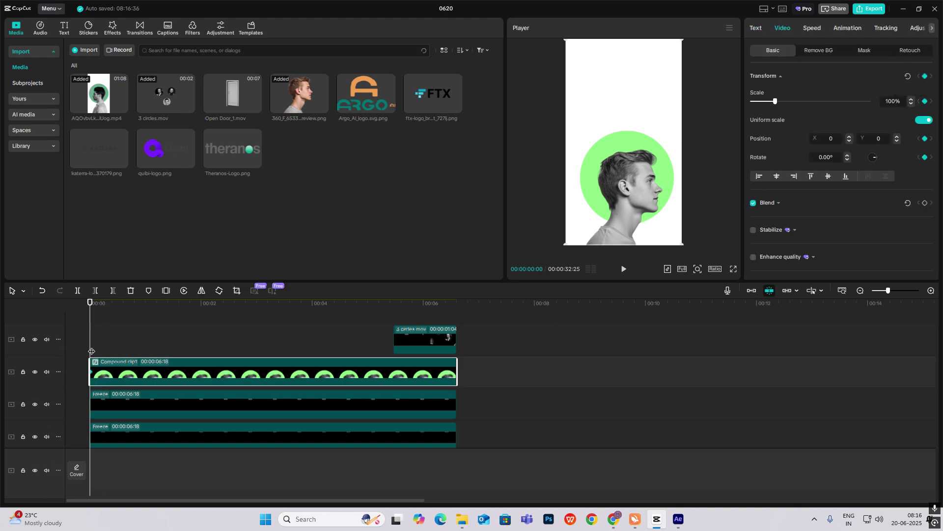
{"action": "left_click", "coordinate": [133, 364]}
{"action": "left_click_drag", "start_coordinate": [133, 360], "coordinate": [134, 360]}
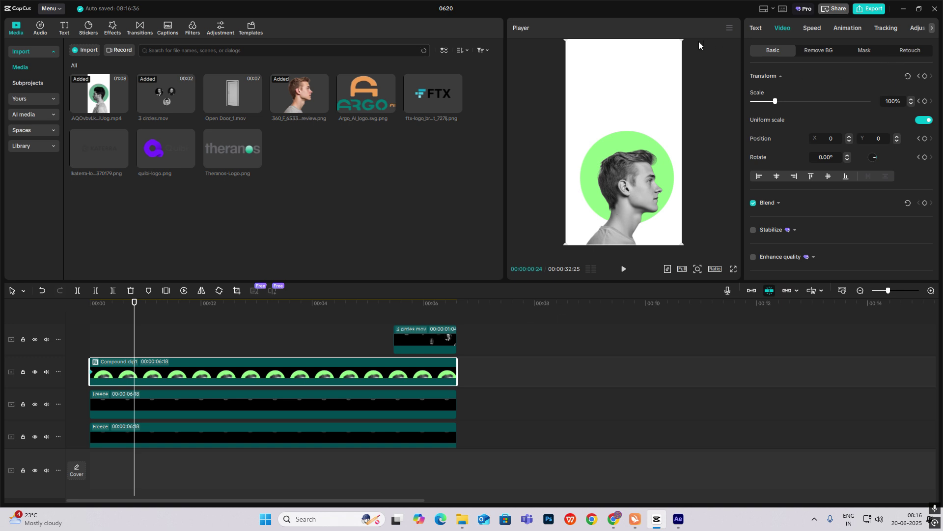
{"action": "left_click_drag", "start_coordinate": [686, 42], "coordinate": [661, 86]}
{"action": "left_click_drag", "start_coordinate": [638, 208], "coordinate": [640, 200]}
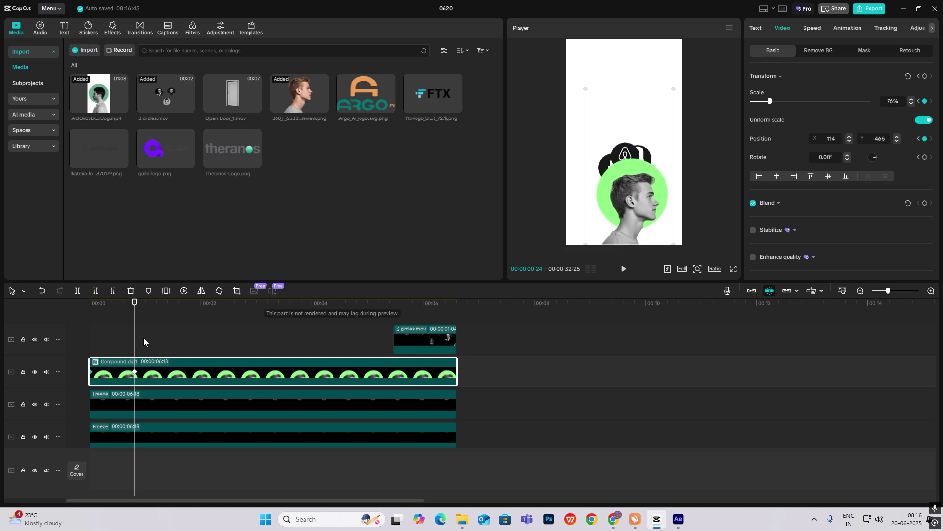
- Apply a preset easing curve to the compound clip's shrinking animation and check the motion from the start
{"action": "key", "text": "alt+k"}
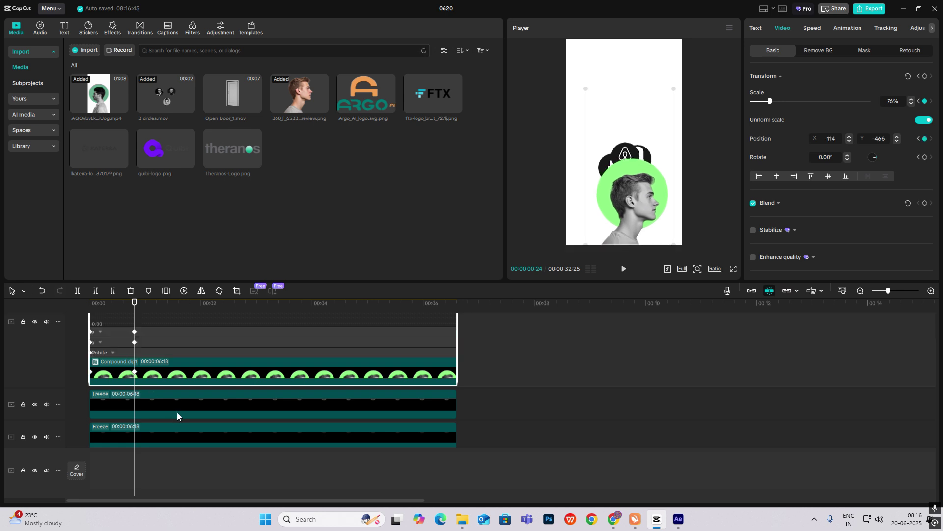
{"action": "left_click", "coordinate": [110, 322]}
{"action": "left_click", "coordinate": [397, 332]}
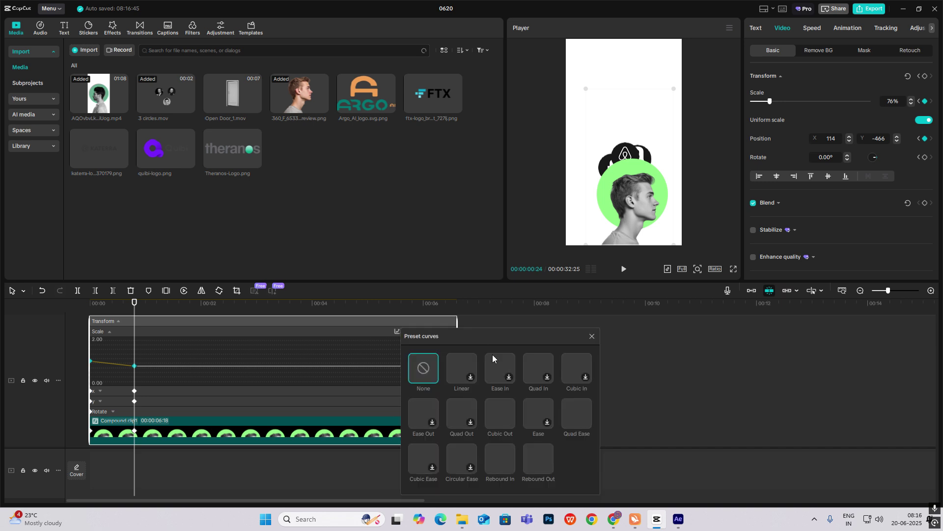
{"action": "left_click", "coordinate": [592, 336]}
{"action": "scroll", "coordinate": [381, 373], "scroll_direction": "down", "scroll_amount": 3}
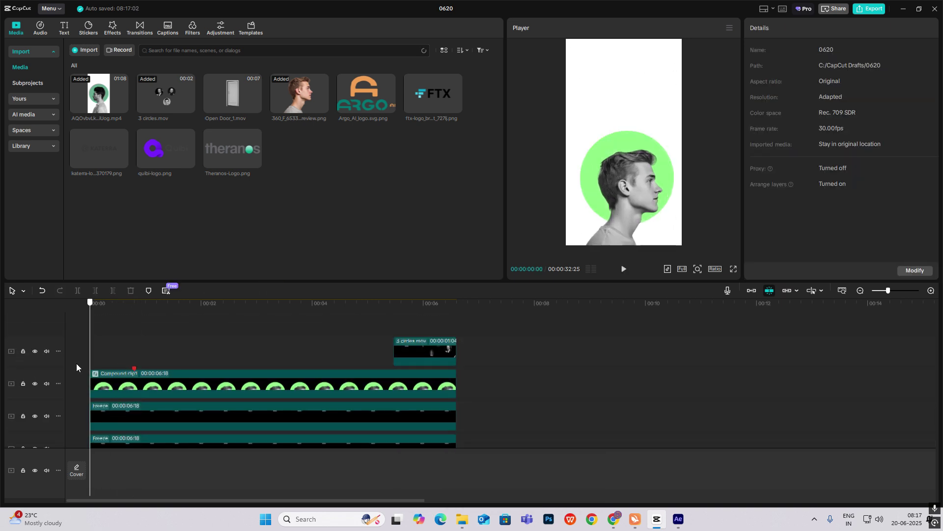
{"action": "left_click_drag", "start_coordinate": [76, 363], "coordinate": [128, 391]}
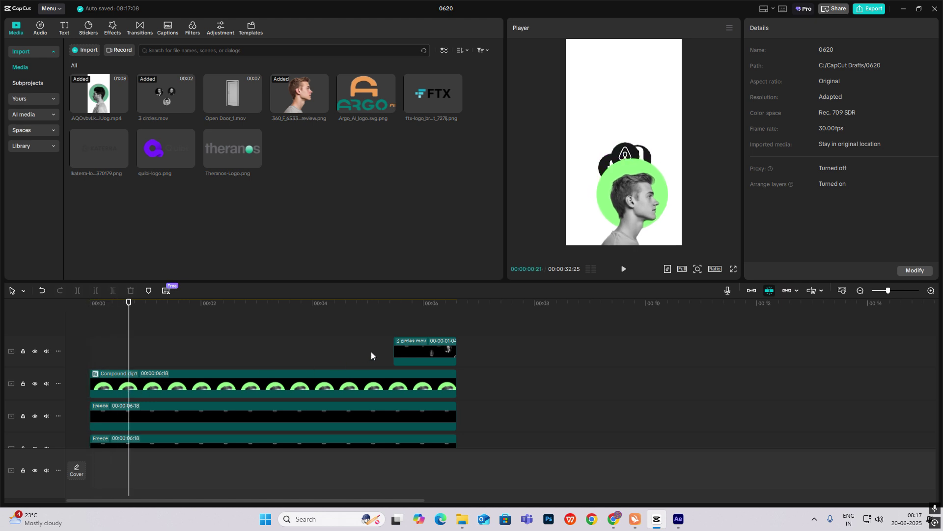
- Keyframe the transform of the three logo freeze frames at 00:00:00:10 and raise them together above the circle, airbnb at X -27, Y 357
{"action": "left_click", "coordinate": [150, 379]}
{"action": "left_click_drag", "start_coordinate": [130, 356], "coordinate": [109, 369]}
{"action": "scroll", "coordinate": [116, 374], "scroll_direction": "down", "scroll_amount": 1}
{"action": "left_click", "coordinate": [118, 369]}
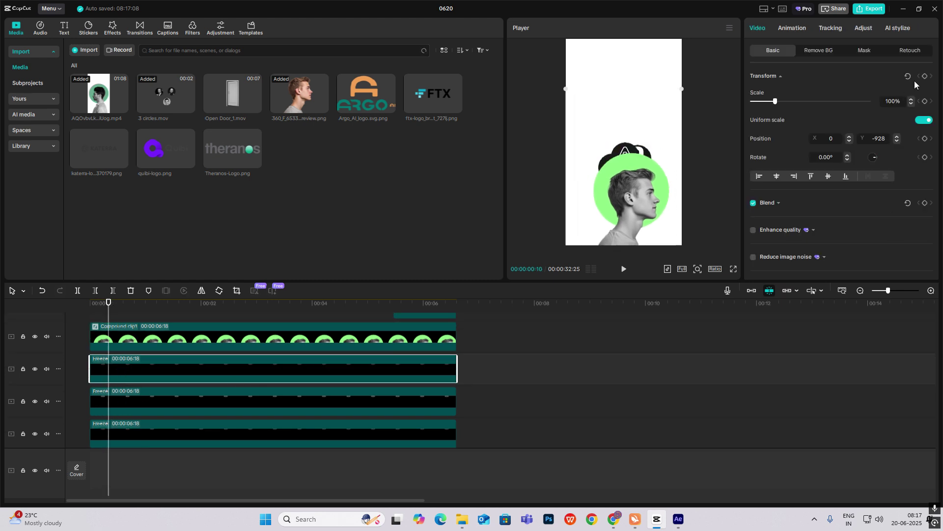
{"action": "left_click", "coordinate": [150, 401]}
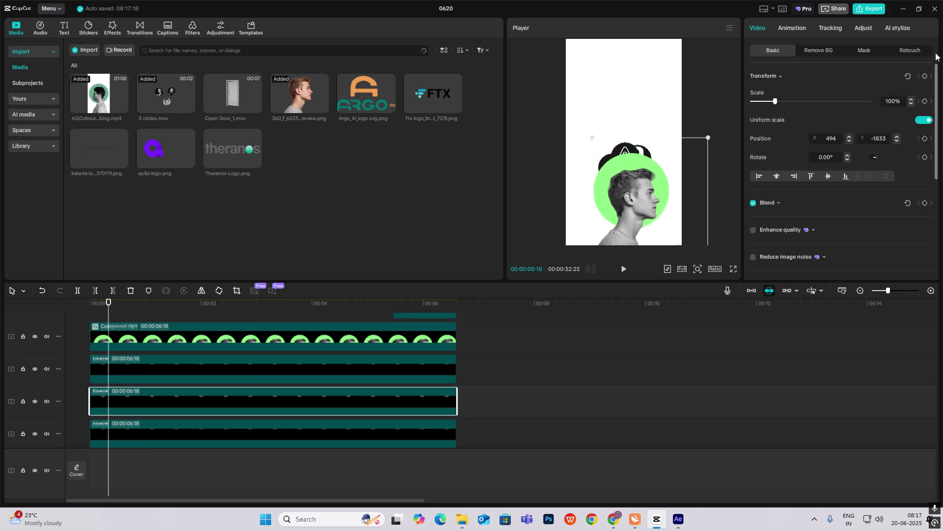
{"action": "scroll", "coordinate": [295, 334], "scroll_direction": "down", "scroll_amount": 1}
{"action": "left_click", "coordinate": [183, 375]}
{"action": "left_click", "coordinate": [925, 76]}
{"action": "left_click_drag", "start_coordinate": [639, 166], "coordinate": [637, 97]}
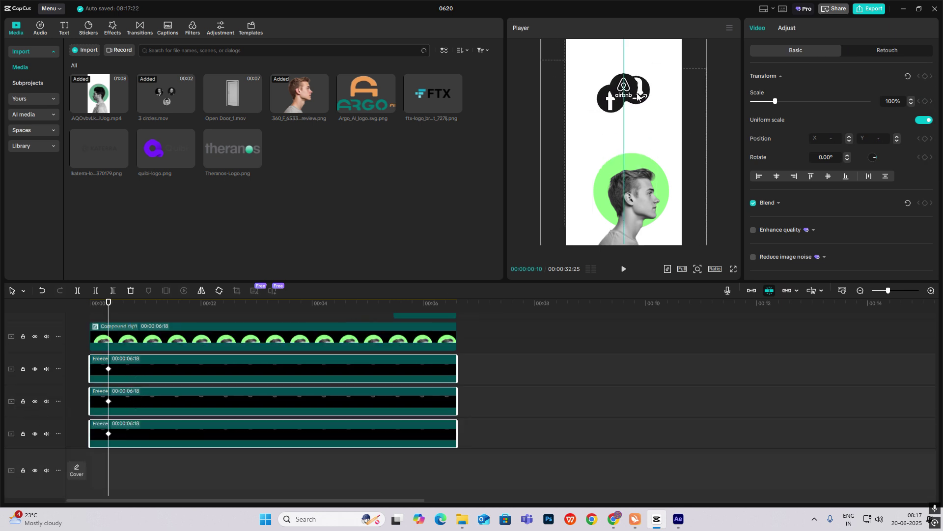
- Move the 3 circles.mov clip to start at 00:00:00:10 on its track above the compound clip
{"action": "left_click", "coordinate": [132, 381]}
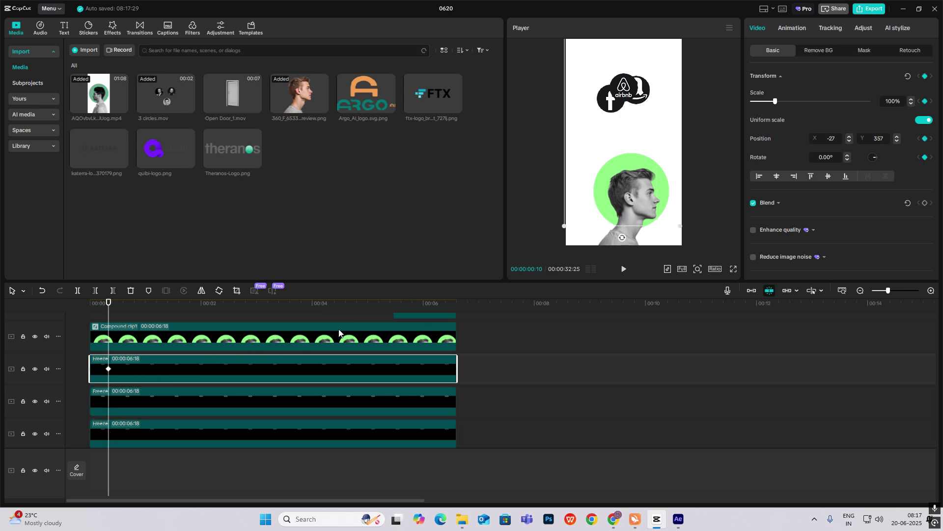
{"action": "scroll", "coordinate": [371, 317], "scroll_direction": "up", "scroll_amount": 1}
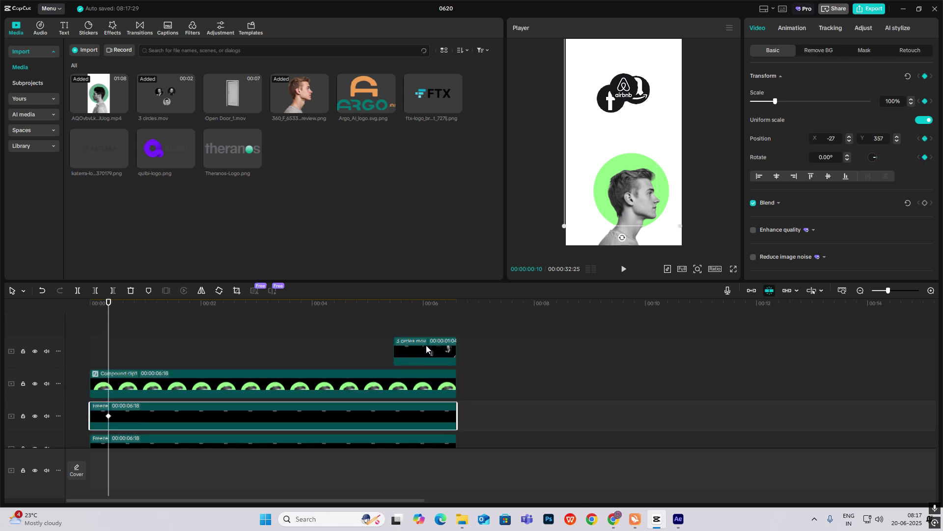
{"action": "left_click_drag", "start_coordinate": [428, 347], "coordinate": [140, 353]}
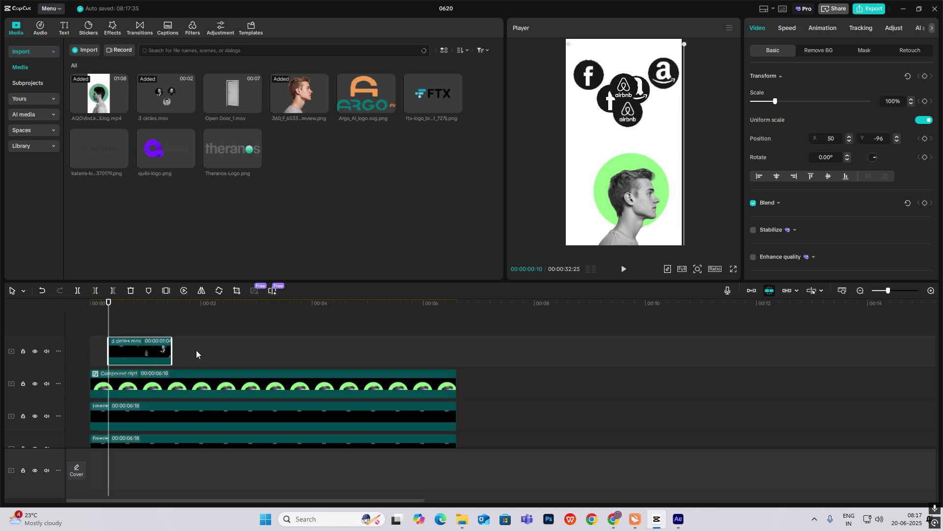
{"action": "scroll", "coordinate": [155, 388], "scroll_direction": "down", "scroll_amount": 1}
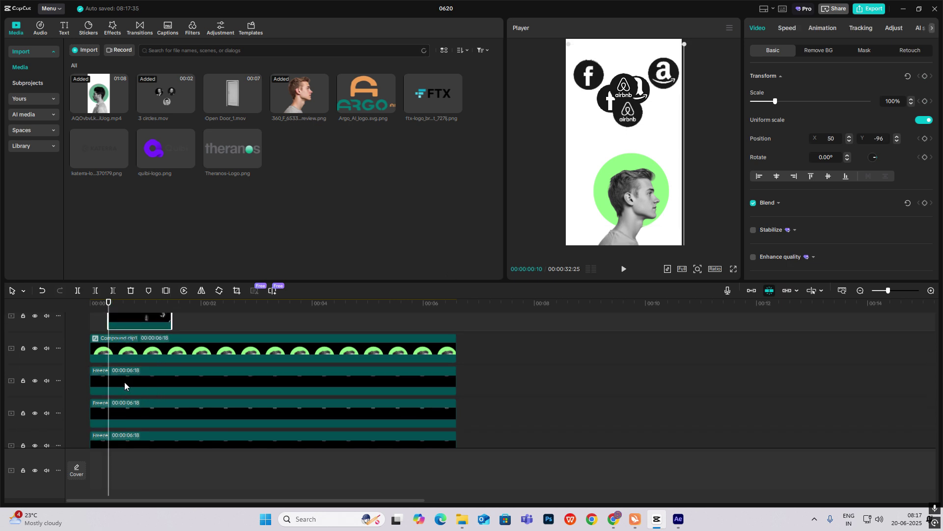
- Move the 3 circles.mov clip to start at 00:00:00:29 and return to the logo freeze frames
{"action": "left_click", "coordinate": [125, 380]}
{"action": "left_click_drag", "start_coordinate": [107, 314], "coordinate": [144, 339]}
{"action": "scroll", "coordinate": [145, 338], "scroll_direction": "down", "scroll_amount": 2}
{"action": "scroll", "coordinate": [146, 339], "scroll_direction": "up", "scroll_amount": 1}
{"action": "left_click", "coordinate": [143, 381]}
{"action": "left_click", "coordinate": [146, 410]}
{"action": "scroll", "coordinate": [148, 408], "scroll_direction": "up", "scroll_amount": 1}
{"action": "left_click_drag", "start_coordinate": [129, 329], "coordinate": [170, 334]}
{"action": "scroll", "coordinate": [153, 373], "scroll_direction": "down", "scroll_amount": 1}
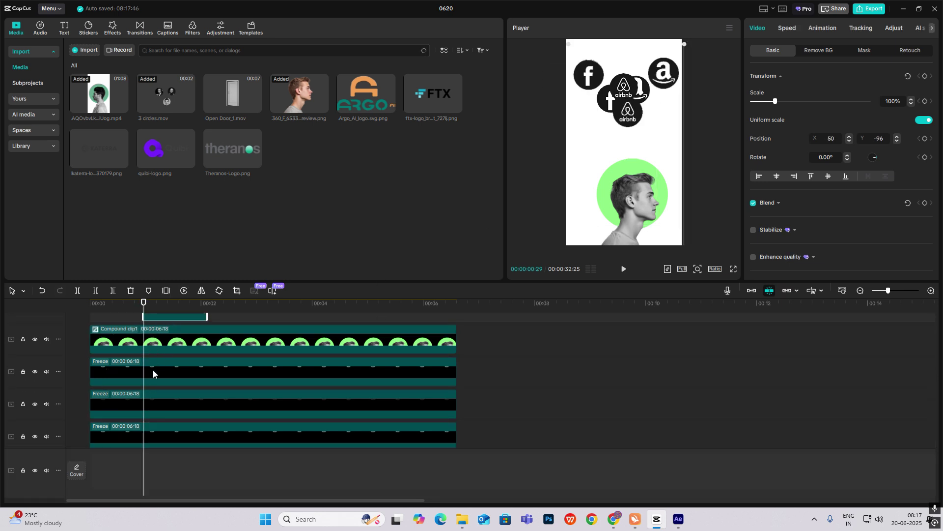
- At 00:00:00:29, align each logo freeze frame with its match in 3 circles.mov, airbnb at X 59, Y -101 and Amazon at X 69, Y -82
{"action": "left_click", "coordinate": [146, 375]}
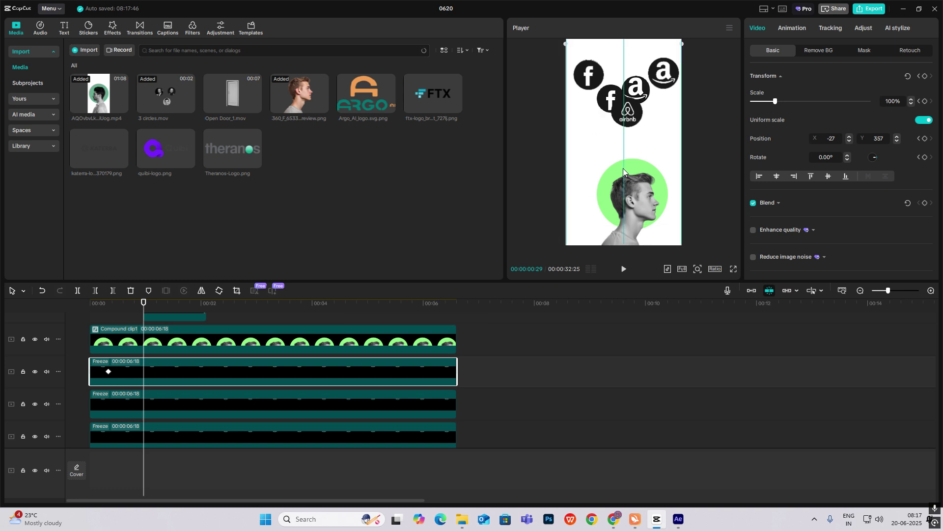
{"action": "scroll", "coordinate": [161, 397], "scroll_direction": "down", "scroll_amount": 1}
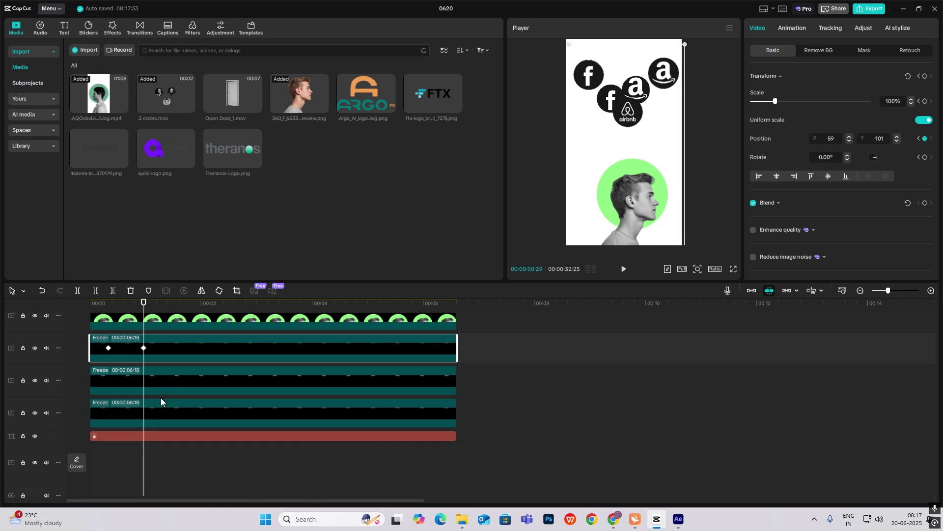
{"action": "left_click", "coordinate": [165, 392]}
{"action": "left_click_drag", "start_coordinate": [651, 155], "coordinate": [639, 136]}
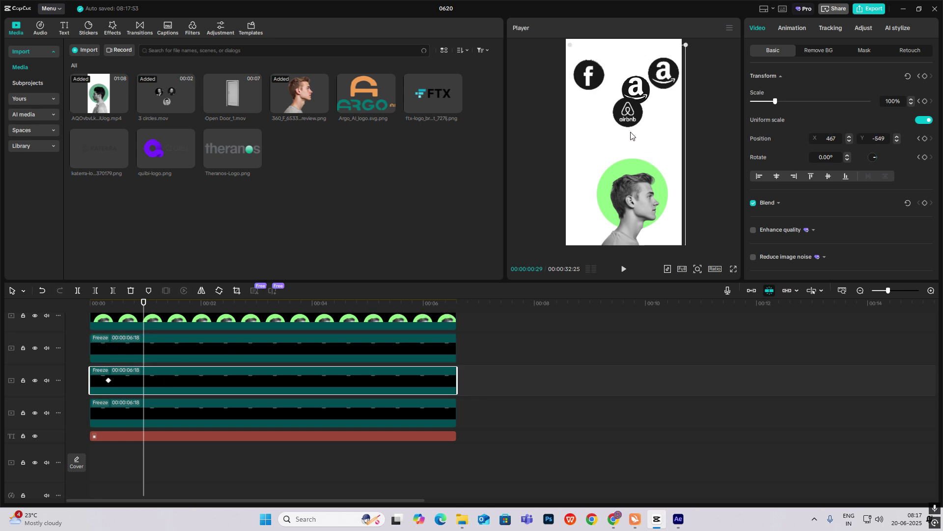
{"action": "scroll", "coordinate": [176, 349], "scroll_direction": "down", "scroll_amount": 1}
{"action": "left_click", "coordinate": [161, 374]}
{"action": "left_click_drag", "start_coordinate": [642, 139], "coordinate": [650, 129]}
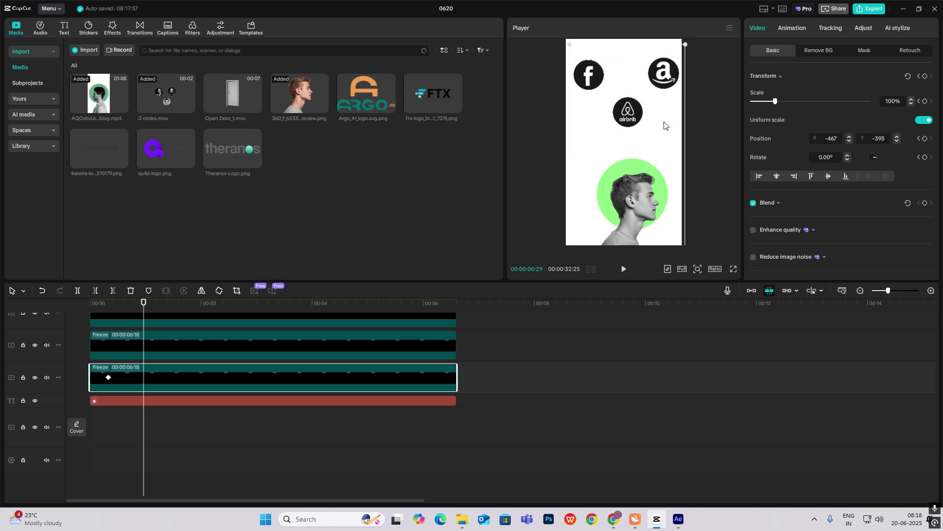
{"action": "key", "text": "ctrl+z"}
- Apply the Cubic Out preset curve to the airbnb freeze frame's X and Y position animation
{"action": "left_click", "coordinate": [158, 373]}
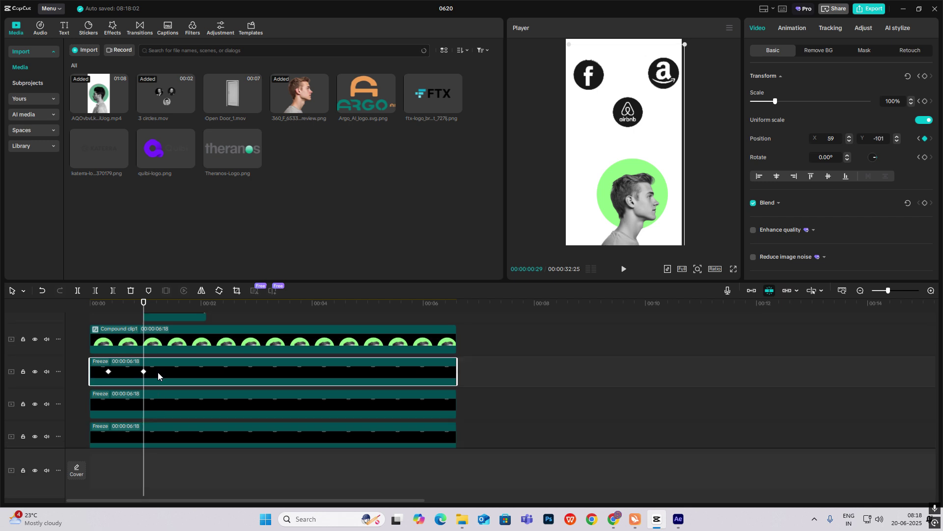
{"action": "double_click", "coordinate": [158, 372]}
{"action": "scroll", "coordinate": [158, 372], "scroll_direction": "up", "scroll_amount": 2}
{"action": "left_click", "coordinate": [127, 390]}
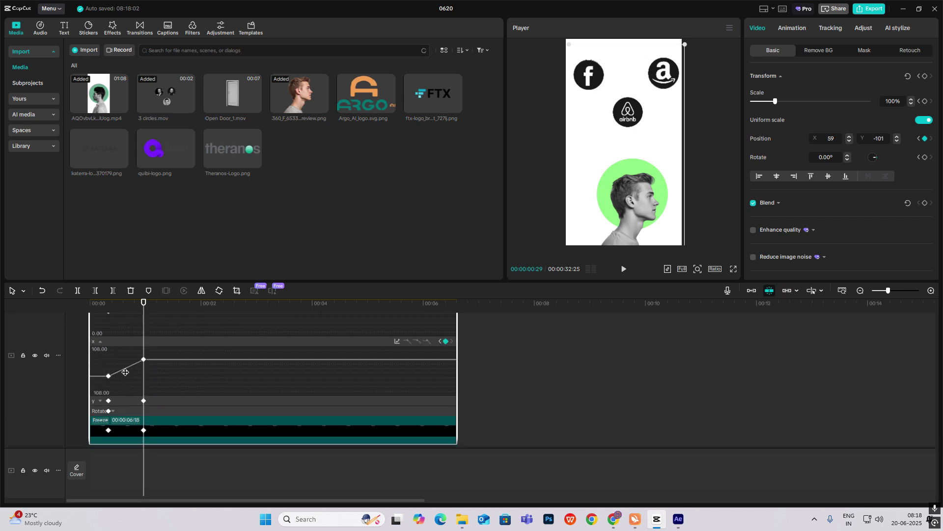
{"action": "left_click", "coordinate": [125, 372]}
{"action": "left_click", "coordinate": [396, 342]}
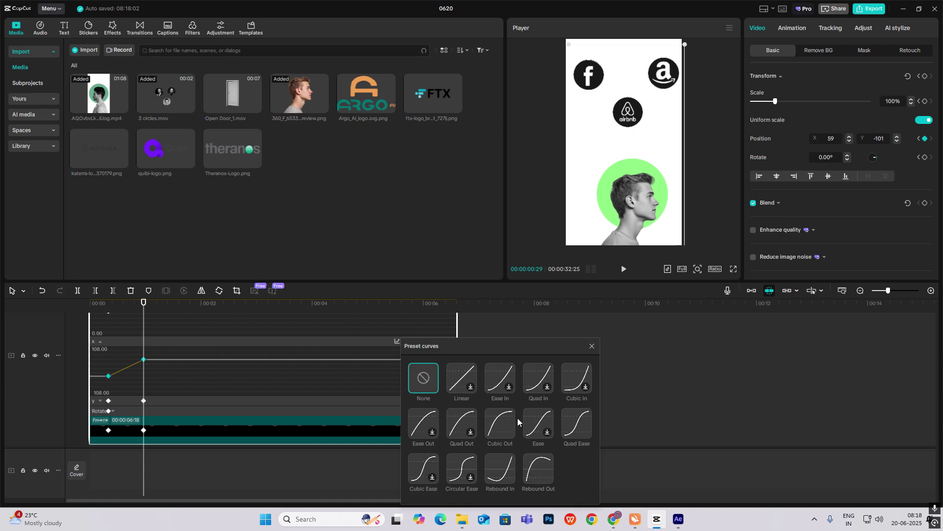
{"action": "left_click", "coordinate": [499, 423]}
{"action": "left_click", "coordinate": [591, 346]}
{"action": "left_click", "coordinate": [397, 351]}
{"action": "double_click", "coordinate": [154, 409]}
{"action": "left_click", "coordinate": [130, 378]}
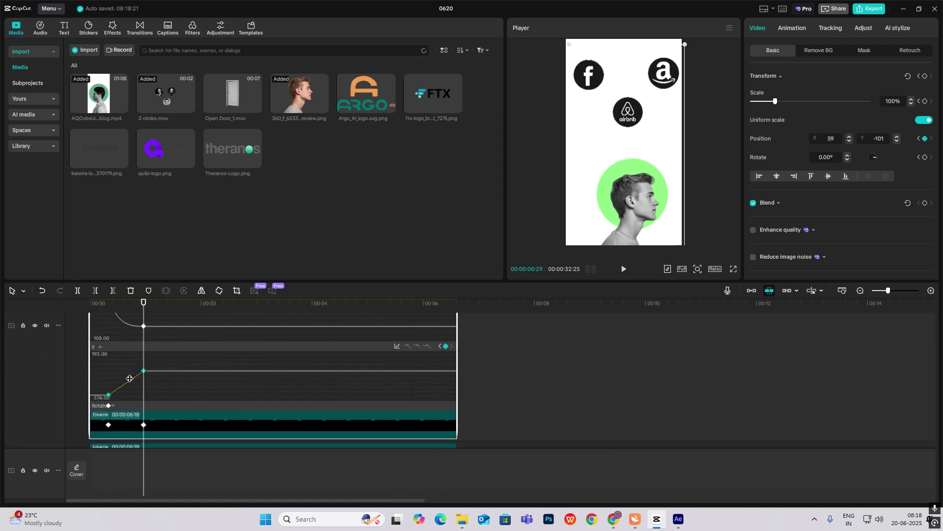
{"action": "double_click", "coordinate": [201, 383]}
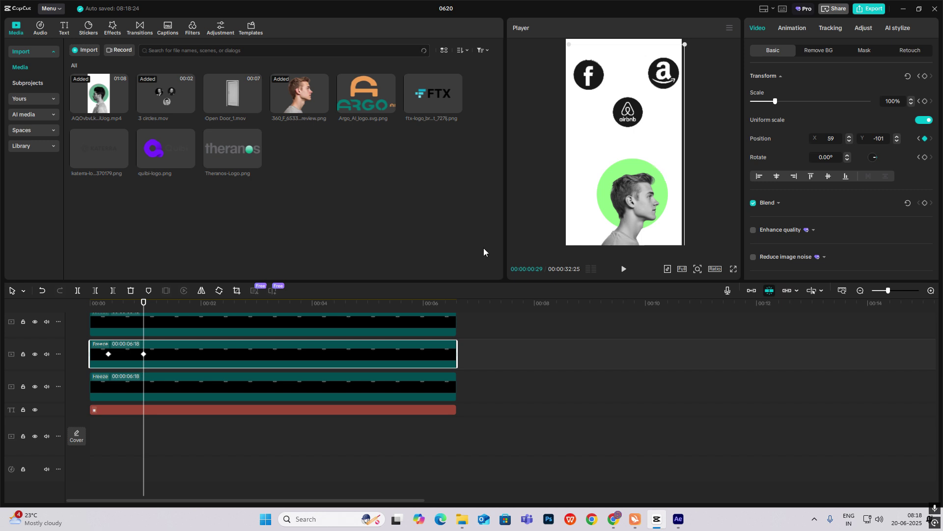
- Apply the Cubic Out preset curve to the Amazon freeze frame's X and Y position animation
{"action": "left_click", "coordinate": [155, 389]}
{"action": "left_click", "coordinate": [135, 407]}
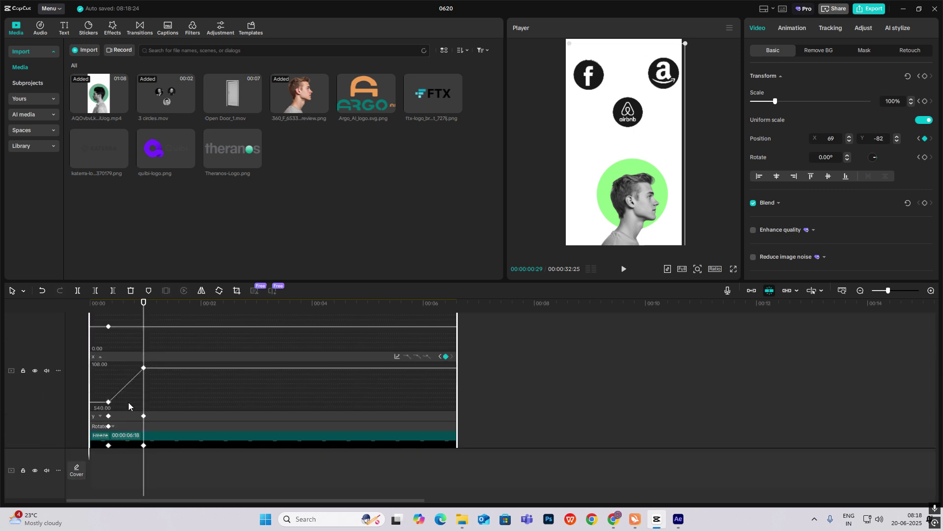
{"action": "left_click", "coordinate": [397, 356]}
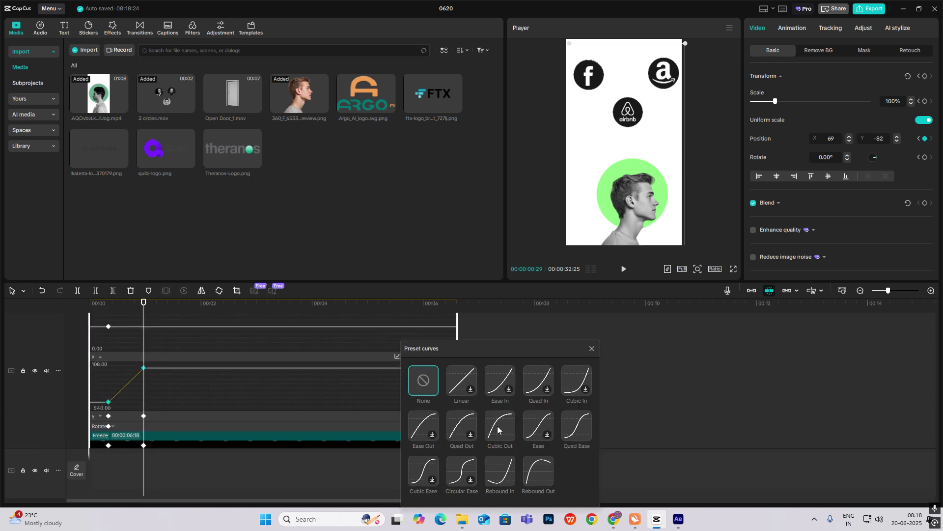
{"action": "left_click", "coordinate": [498, 426]}
{"action": "left_click", "coordinate": [600, 343]}
{"action": "left_click", "coordinate": [155, 415]}
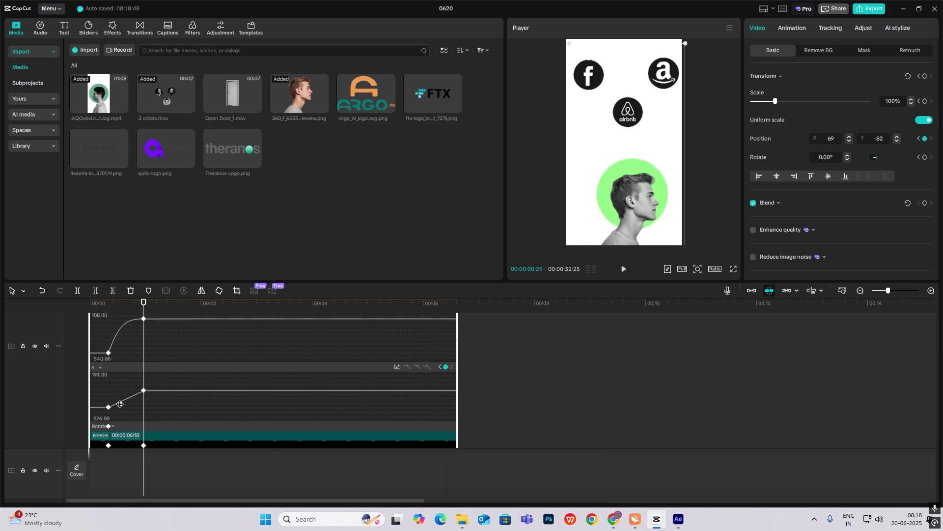
{"action": "left_click", "coordinate": [399, 368]}
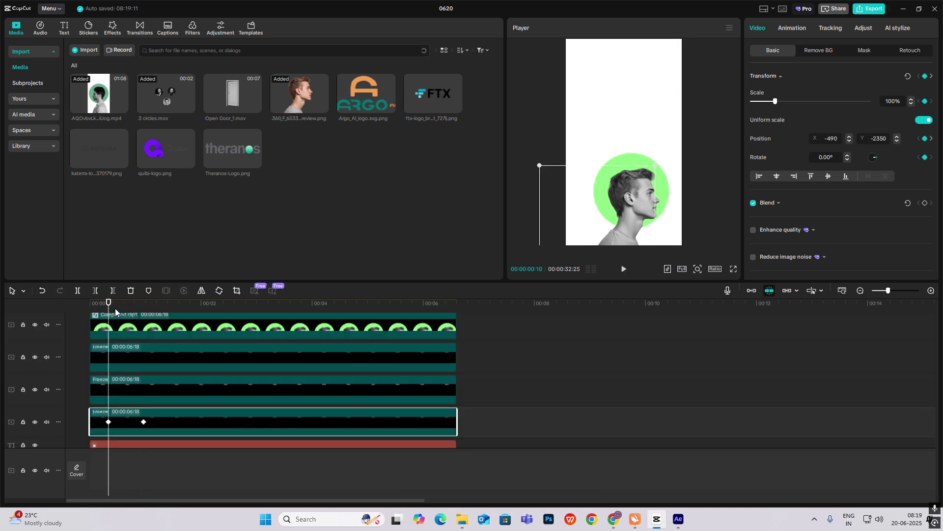
- Play the timeline from about 00:00:00:10 to check how the logos emerge and meet the 3 circles clip
{"action": "left_click_drag", "start_coordinate": [107, 304], "coordinate": [109, 339]}
{"action": "key", "text": "space"}
{"action": "key", "text": "space"}
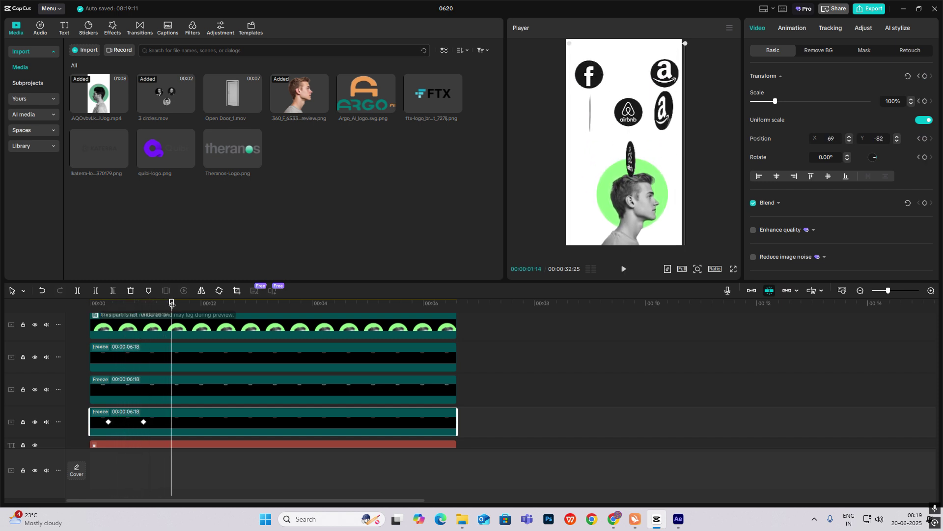
- Trim the three logo freeze frames to end at 00:00:00:29, where the 3 circles clip starts, and play the transition back
{"action": "left_click_drag", "start_coordinate": [170, 328], "coordinate": [146, 332]}
{"action": "key", "text": "ctrl+v"}
{"action": "scroll", "coordinate": [152, 357], "scroll_direction": "down", "scroll_amount": 2}
{"action": "left_click", "coordinate": [161, 353]}
{"action": "left_click", "coordinate": [153, 388], "text": "ctrl"}
{"action": "left_click", "coordinate": [157, 420], "text": "ctrl"}
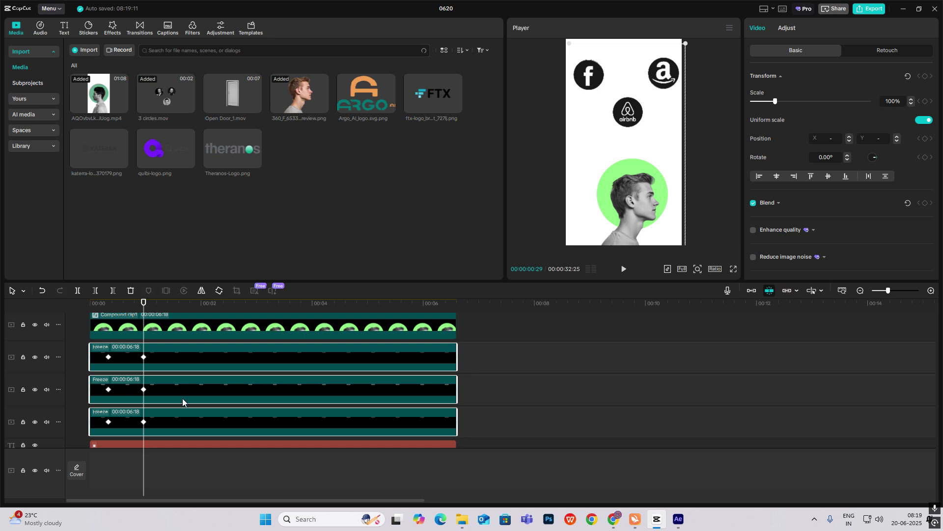
{"action": "left_click_drag", "start_coordinate": [455, 355], "coordinate": [141, 380]}
{"action": "key", "text": "ctrl+v"}
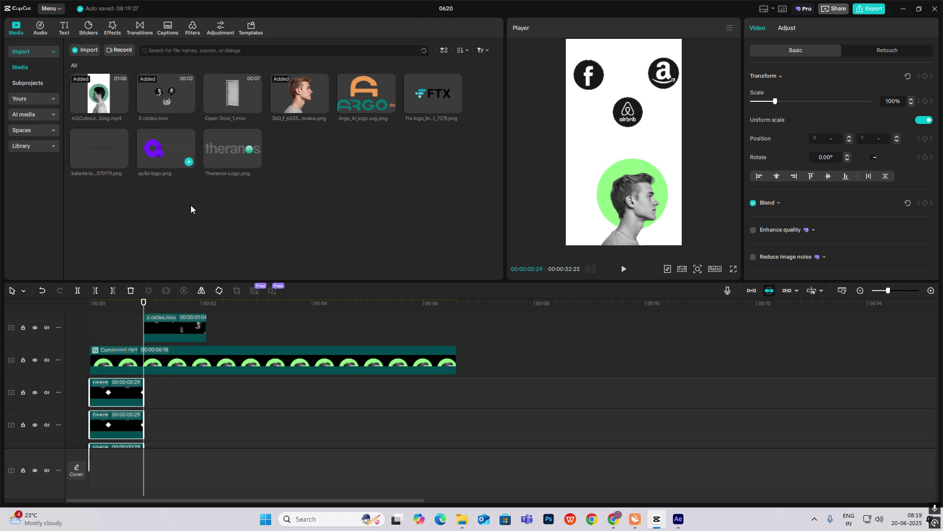
{"action": "left_click", "coordinate": [74, 325]}
{"action": "key", "text": "space"}
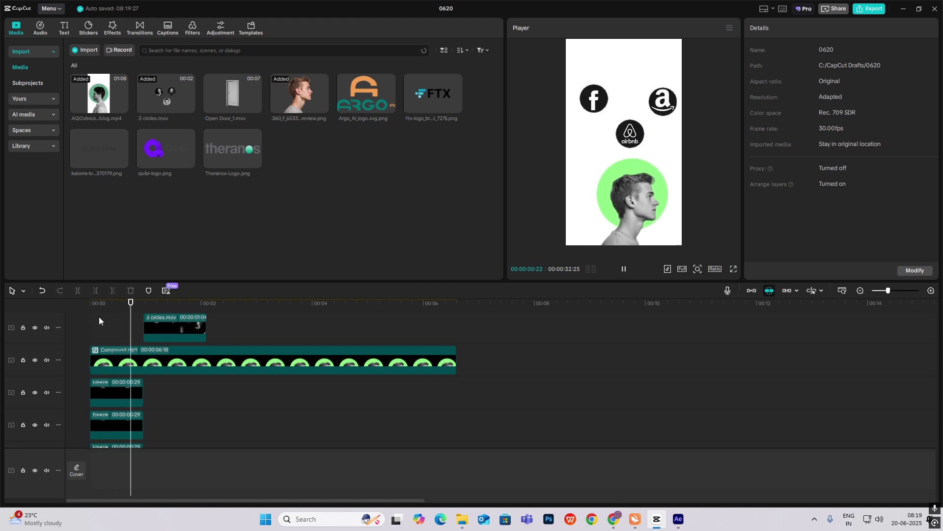
- Add a transform keyframe to the compound clip at 00:00:00:29, holding its current scale and position
{"action": "left_click", "coordinate": [188, 365]}
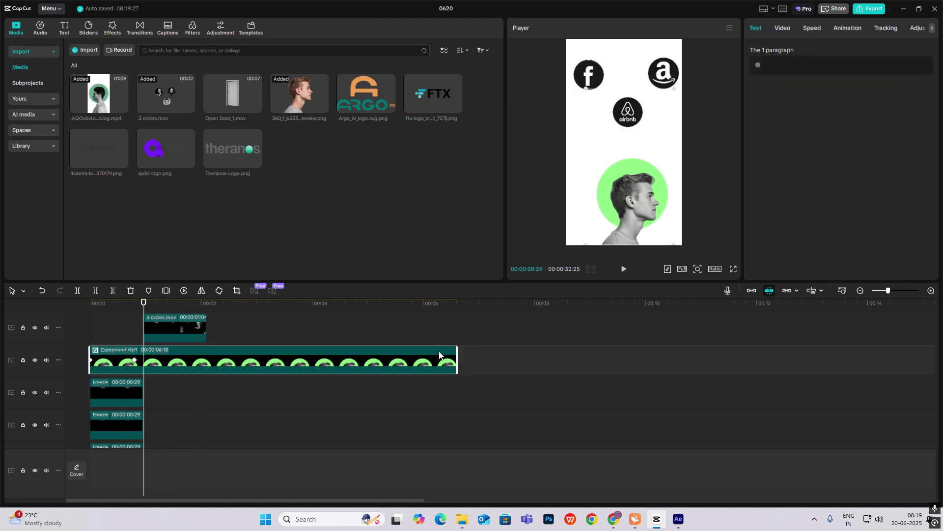
{"action": "left_click", "coordinate": [859, 292]}
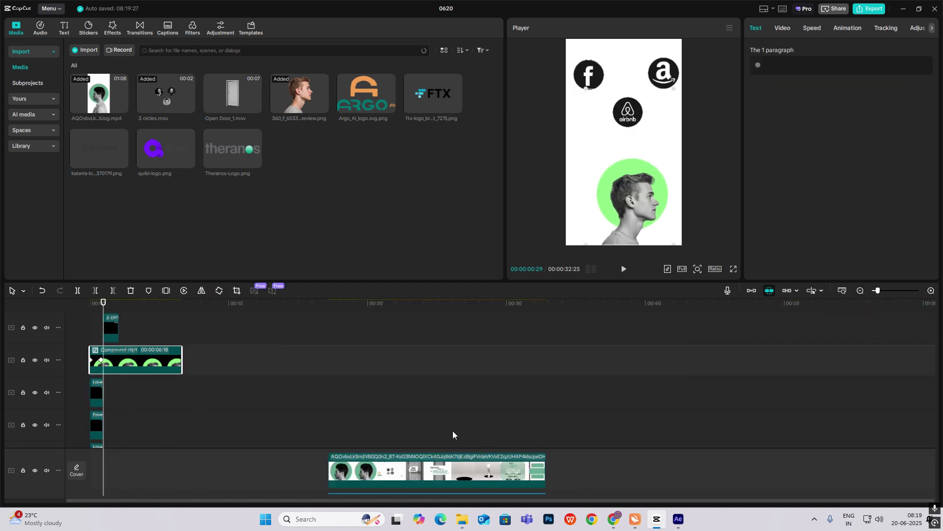
{"action": "left_click", "coordinate": [336, 436]}
{"action": "left_click_drag", "start_coordinate": [336, 436], "coordinate": [102, 421]}
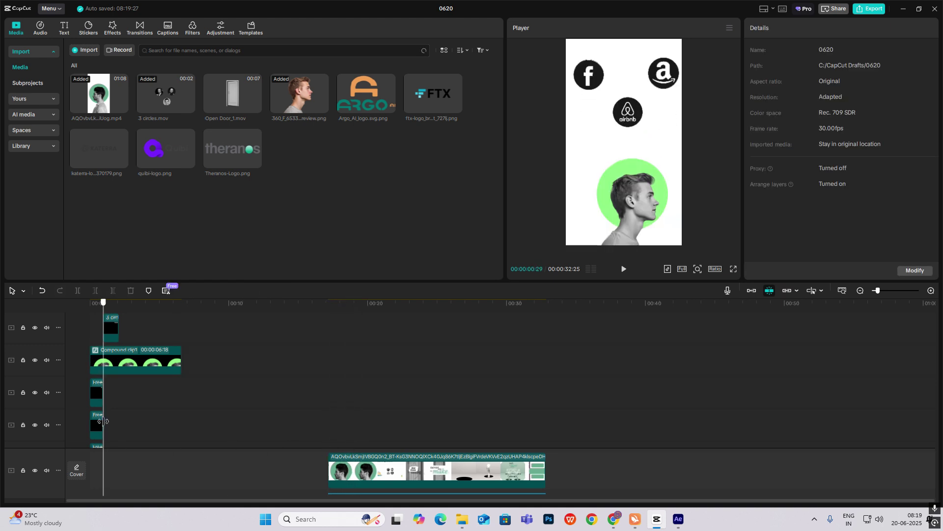
{"action": "left_click", "coordinate": [930, 291]}
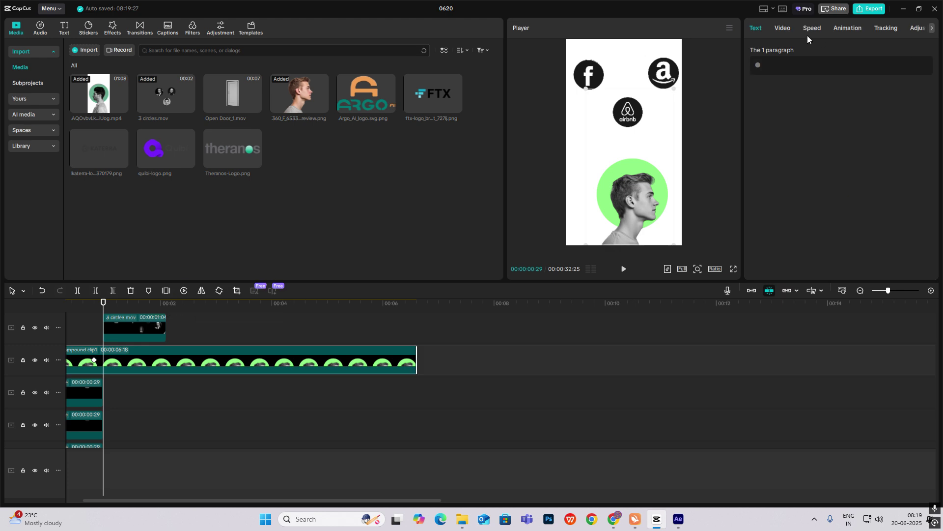
{"action": "left_click", "coordinate": [786, 30]}
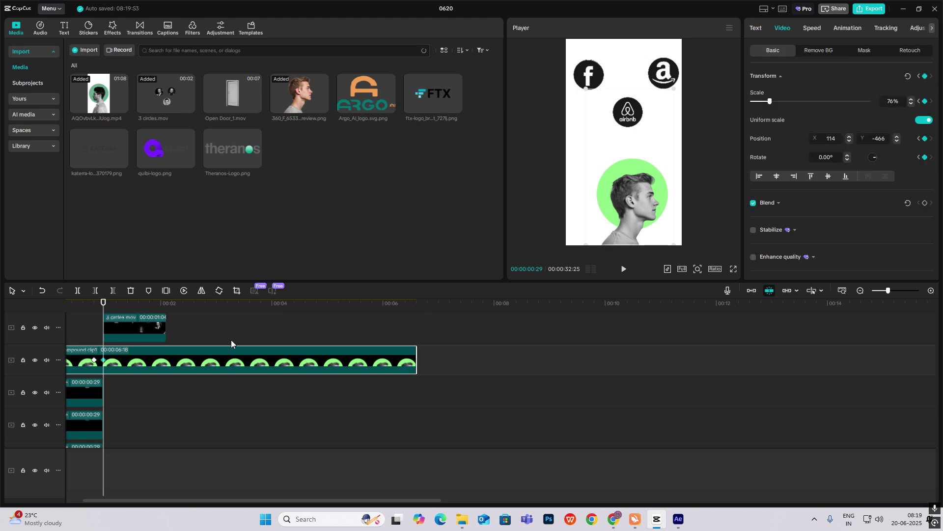
- At 00:00:01:26, scale the compound clip to 130% and move it below the frame to X 92, Y -2349
{"action": "left_click_drag", "start_coordinate": [102, 312], "coordinate": [152, 312]}
{"action": "left_click_drag", "start_coordinate": [622, 214], "coordinate": [631, 302]}
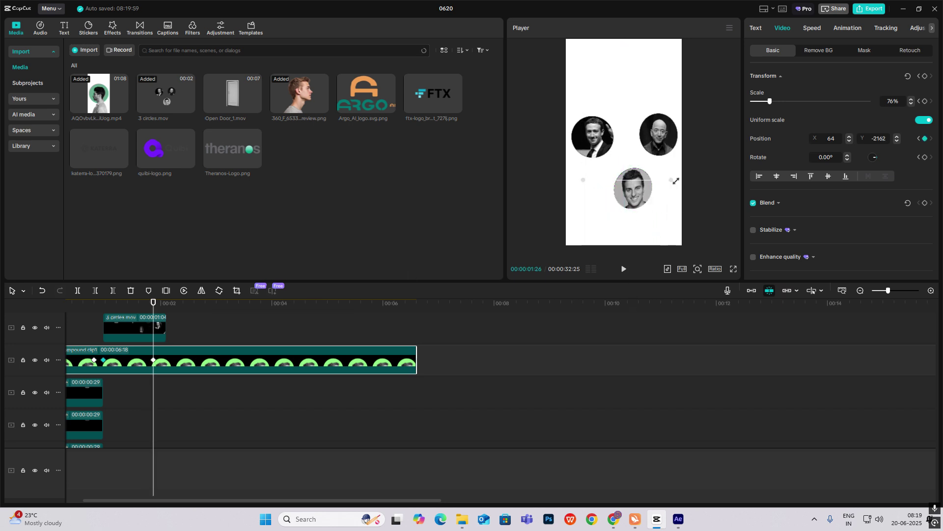
{"action": "left_click_drag", "start_coordinate": [671, 180], "coordinate": [703, 124]}
{"action": "left_click_drag", "start_coordinate": [634, 192], "coordinate": [635, 200]}
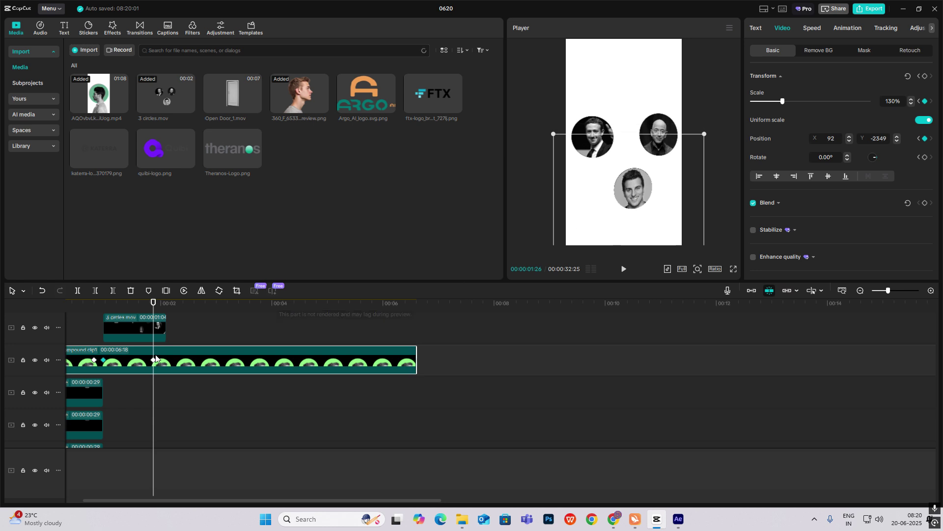
- Apply the Cubic Out preset curve to the compound clip's Y position animation between 00:00:00:29 and 00:00:01:26
{"action": "left_click", "coordinate": [94, 333]}
{"action": "left_click_drag", "start_coordinate": [94, 333], "coordinate": [143, 362]}
{"action": "left_click", "coordinate": [160, 363]}
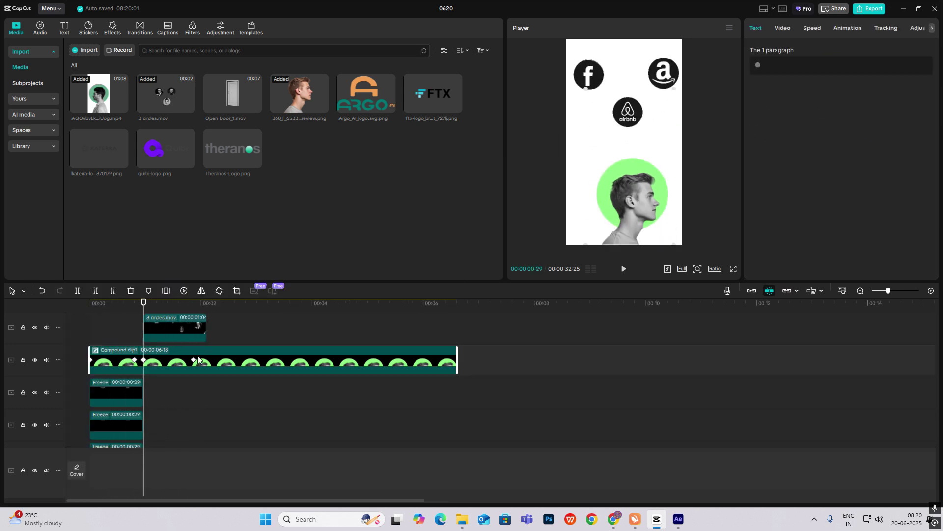
{"action": "left_click", "coordinate": [199, 359]}
{"action": "scroll", "coordinate": [168, 379], "scroll_direction": "up", "scroll_amount": 1}
{"action": "left_click", "coordinate": [167, 371]}
{"action": "left_click", "coordinate": [400, 340]}
{"action": "left_click", "coordinate": [499, 418]}
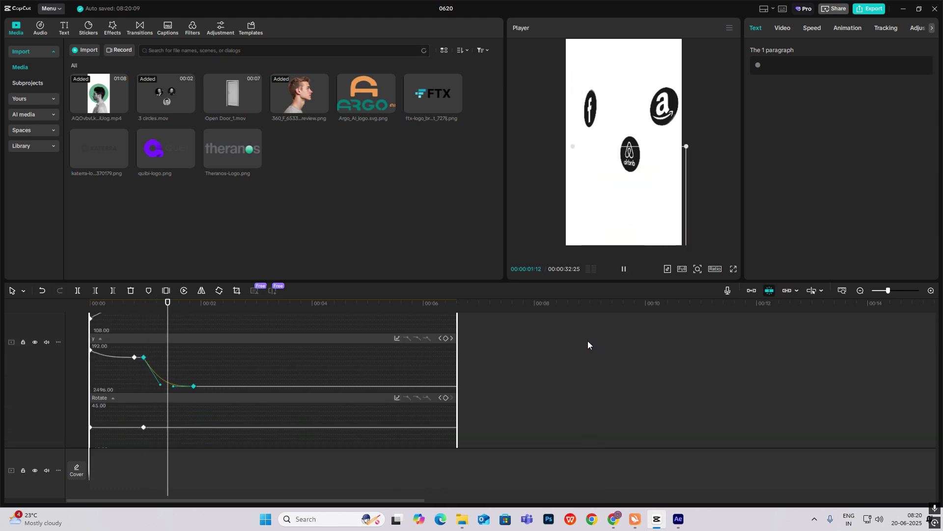
- Apply a preset easing curve to the compound clip's scale animation between 00:00:00:29 and 00:00:01:26, then hide the keyframe graphs
{"action": "scroll", "coordinate": [141, 417], "scroll_direction": "up", "scroll_amount": 1}
{"action": "scroll", "coordinate": [171, 361], "scroll_direction": "up", "scroll_amount": 2}
{"action": "left_click", "coordinate": [174, 368]}
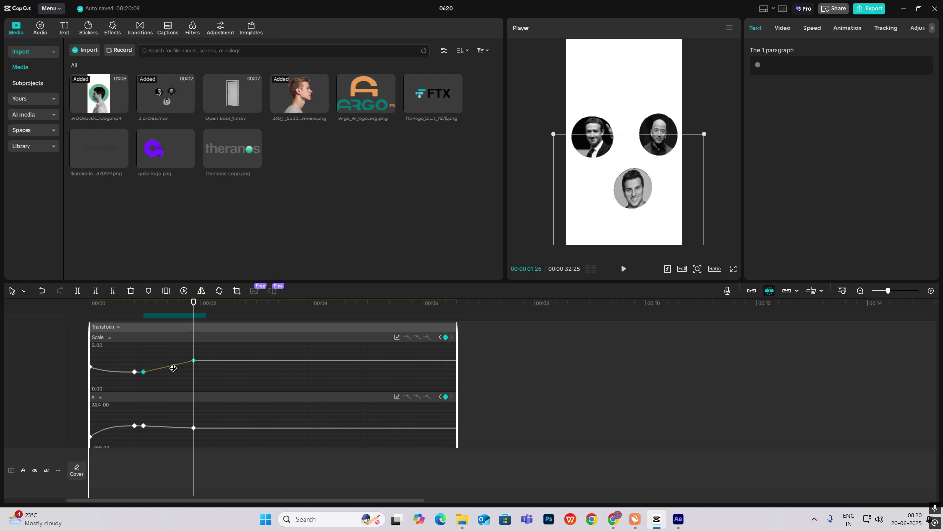
{"action": "left_click", "coordinate": [397, 339]}
{"action": "left_click", "coordinate": [500, 417]}
{"action": "key", "text": "alt+k"}
- Shift the compound clip's 00:00:00:29 exit keyframe slightly later and play back the logo-to-portrait transition
{"action": "left_click", "coordinate": [140, 320]}
{"action": "key", "text": "space"}
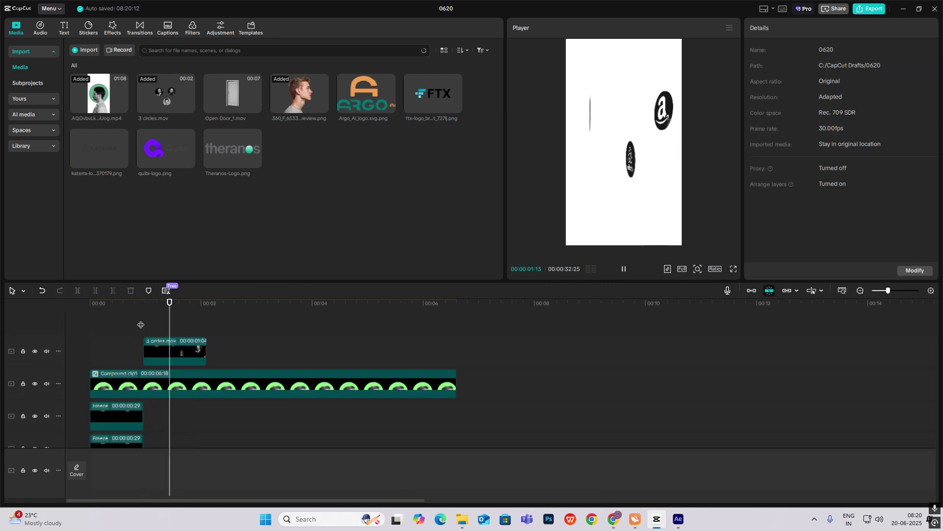
{"action": "left_click", "coordinate": [151, 387]}
{"action": "key", "text": "space"}
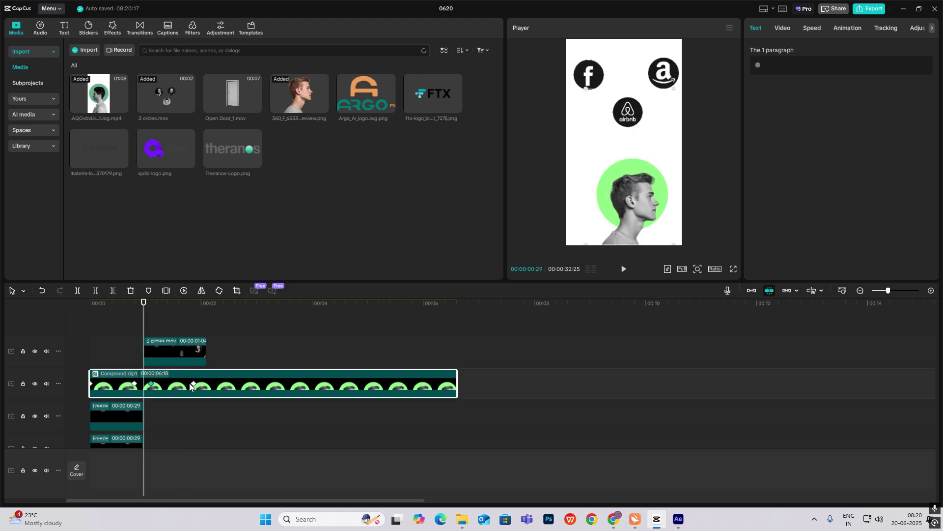
{"action": "left_click", "coordinate": [149, 329]}
{"action": "key", "text": "space"}
{"action": "key", "text": "space"}
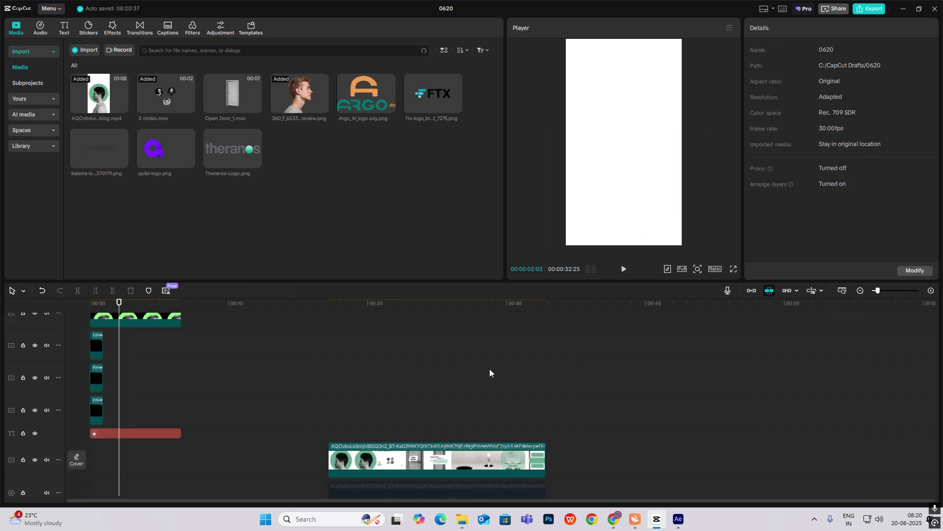
- Scrub the reference clip from about 00:00:20:04 to 00:00:20:29 to examine how the company logos appear around the portraits
{"action": "left_click", "coordinate": [371, 402]}
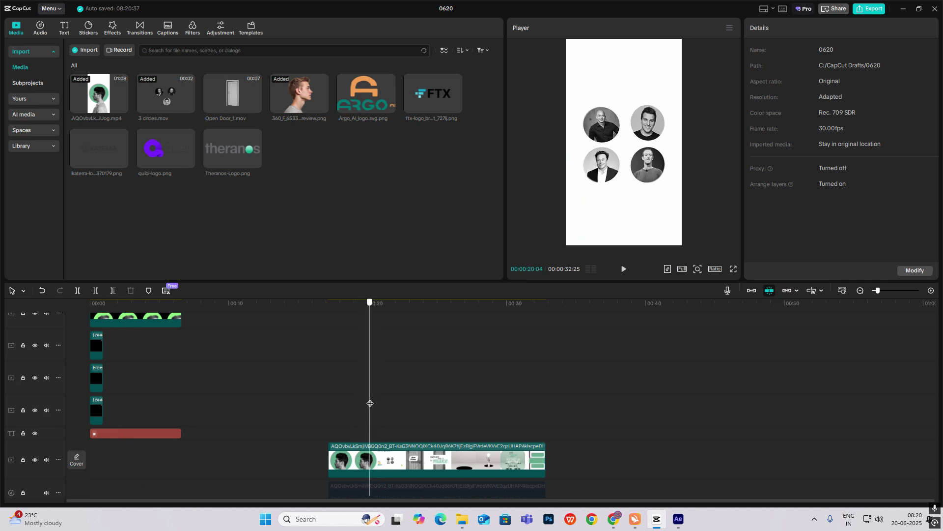
{"action": "left_click", "coordinate": [372, 407]}
{"action": "left_click_drag", "start_coordinate": [372, 409], "coordinate": [382, 408]}
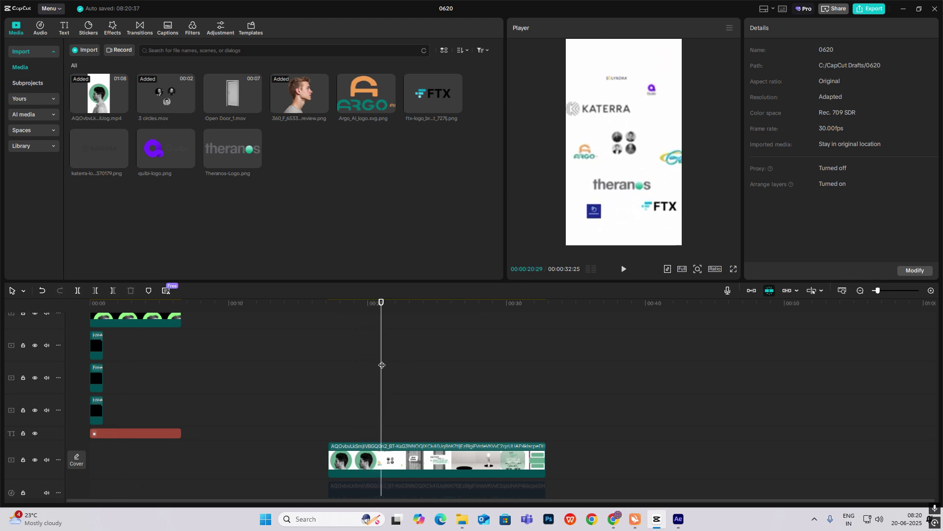
{"action": "left_click", "coordinate": [109, 347]}
{"action": "scroll", "coordinate": [202, 344], "scroll_direction": "up", "scroll_amount": 2}
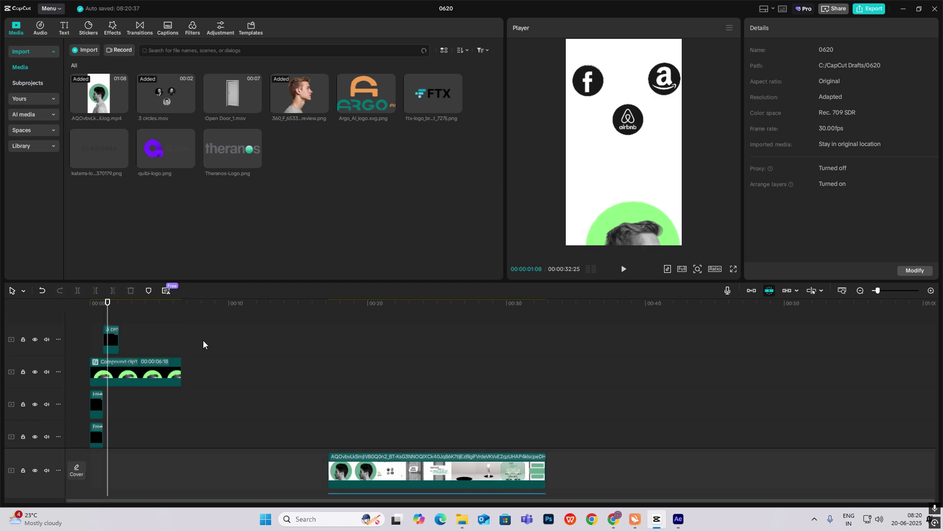
- Insert a freeze frame of the 3 circles clip at 00:00:02:02, where the founder portraits are fully shown
{"action": "left_click", "coordinate": [930, 291]}
{"action": "left_click", "coordinate": [930, 290]}
{"action": "left_click_drag", "start_coordinate": [108, 318], "coordinate": [154, 319]}
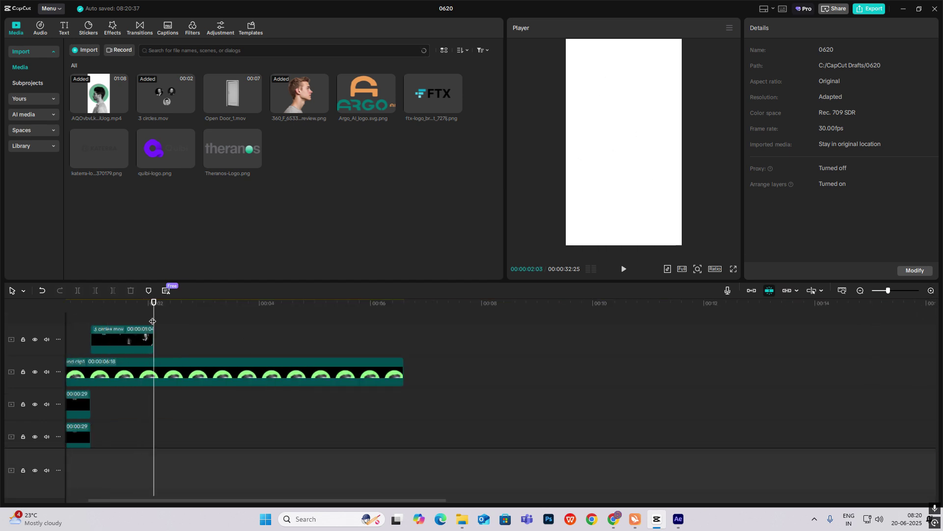
{"action": "left_click", "coordinate": [151, 318]}
{"action": "left_click", "coordinate": [145, 340]}
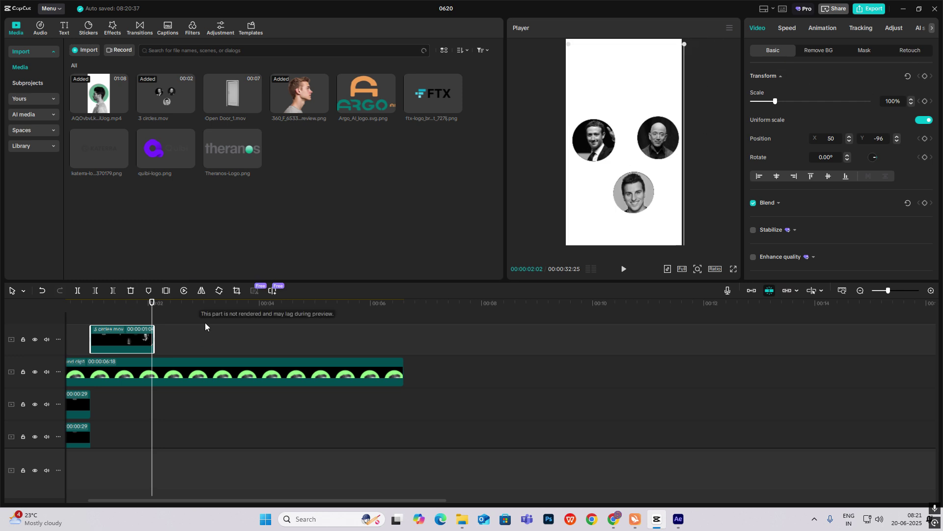
{"action": "right_click", "coordinate": [149, 343]}
{"action": "mouse_move", "coordinate": [186, 234]}
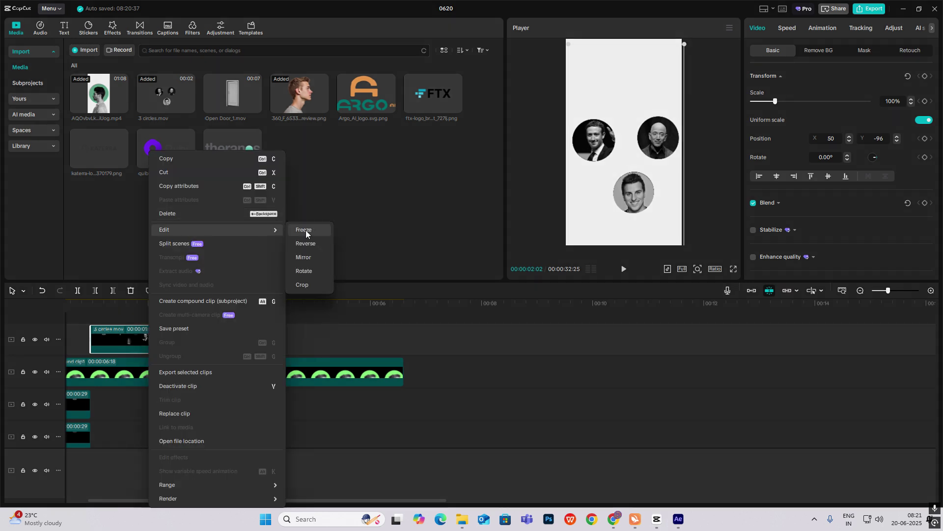
{"action": "left_click", "coordinate": [318, 232]}
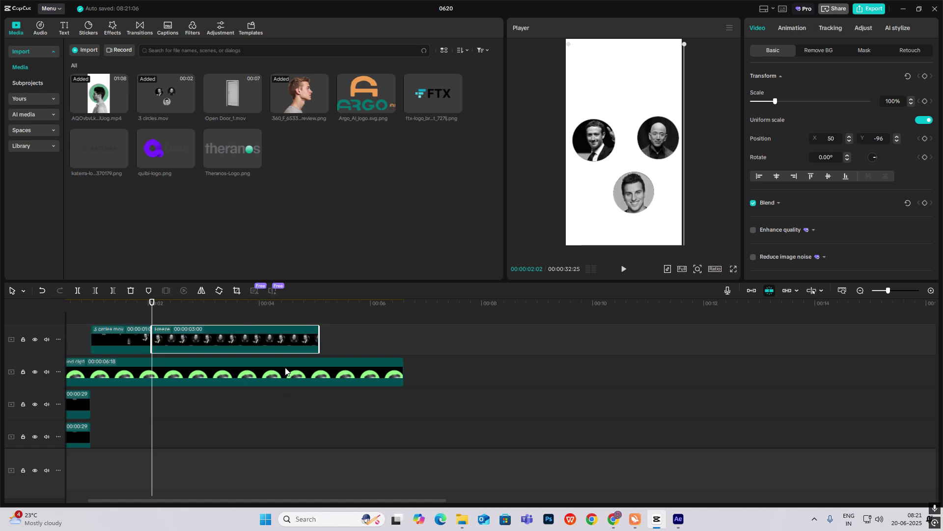
{"action": "left_click_drag", "start_coordinate": [172, 320], "coordinate": [204, 328]}
{"action": "left_click", "coordinate": [231, 337]}
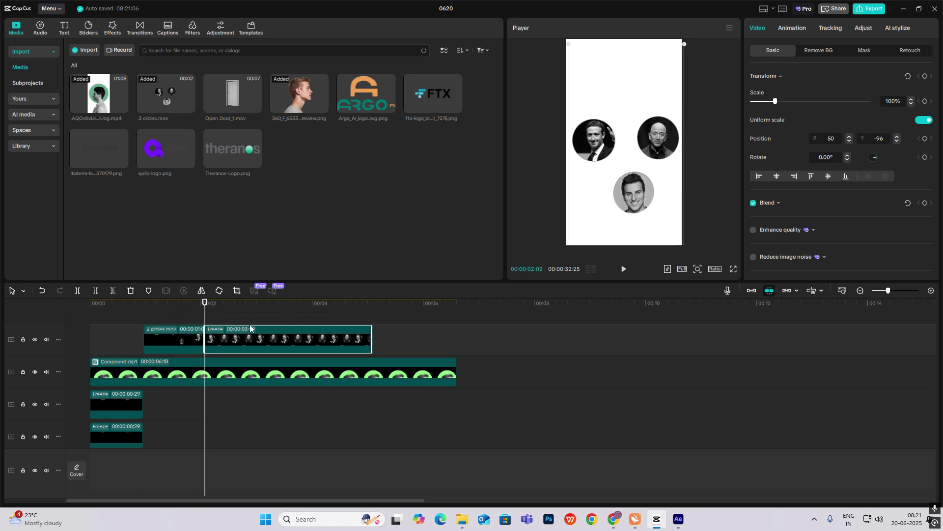
- Find the Blur video effect and place it above the portrait freeze frame, starting at 00:00:02:02
{"action": "left_click", "coordinate": [114, 31]}
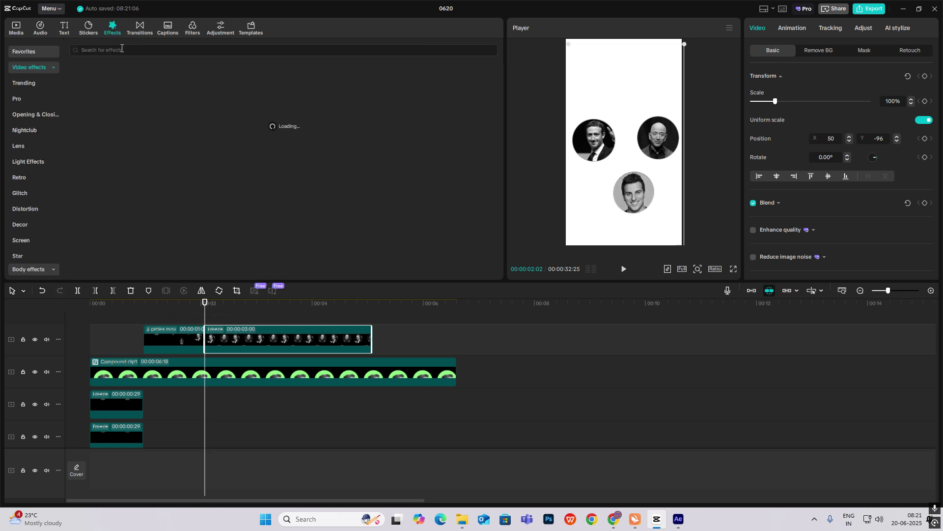
{"action": "left_click", "coordinate": [122, 48]}
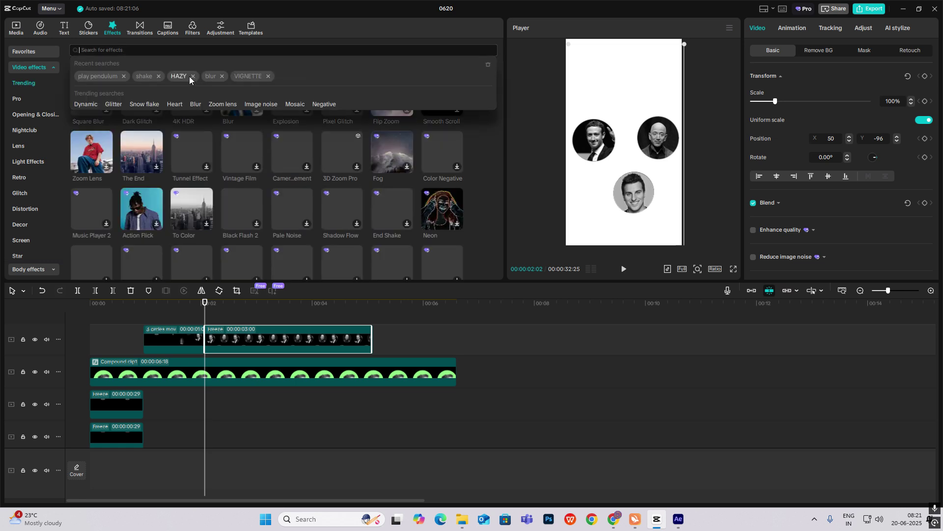
{"action": "left_click", "coordinate": [210, 80]}
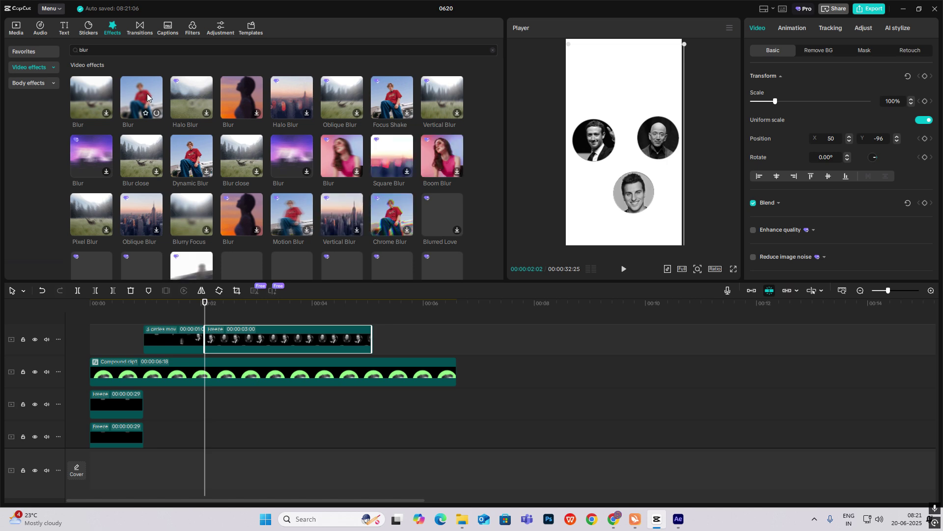
{"action": "left_click_drag", "start_coordinate": [147, 94], "coordinate": [246, 309]}
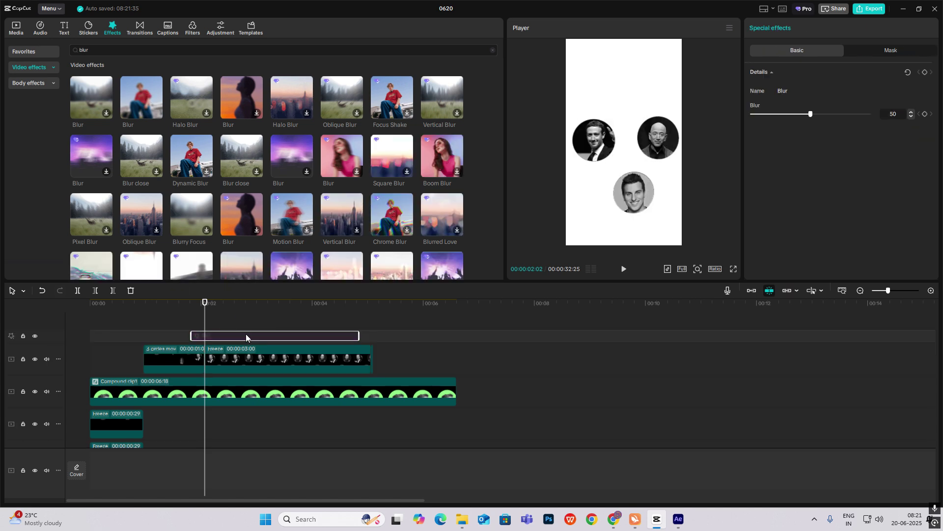
{"action": "left_click", "coordinate": [186, 327]}
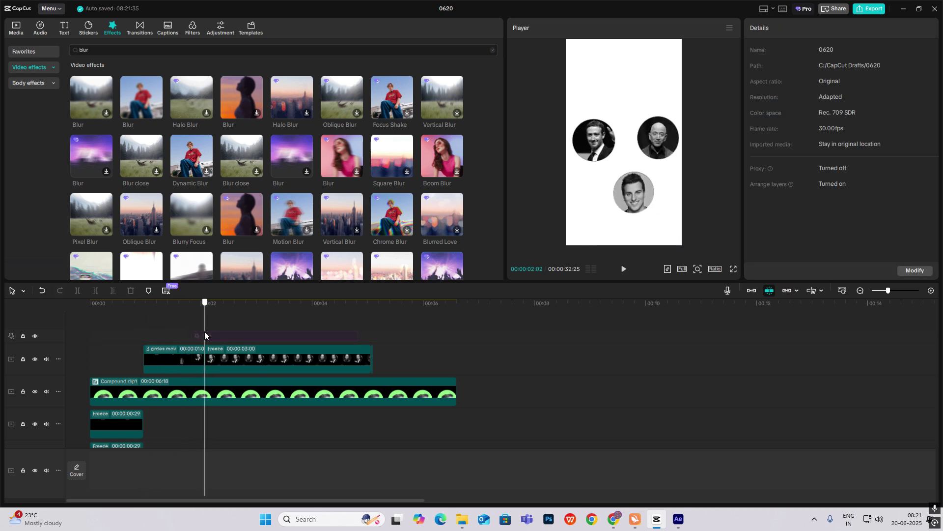
{"action": "left_click_drag", "start_coordinate": [204, 332], "coordinate": [217, 335]}
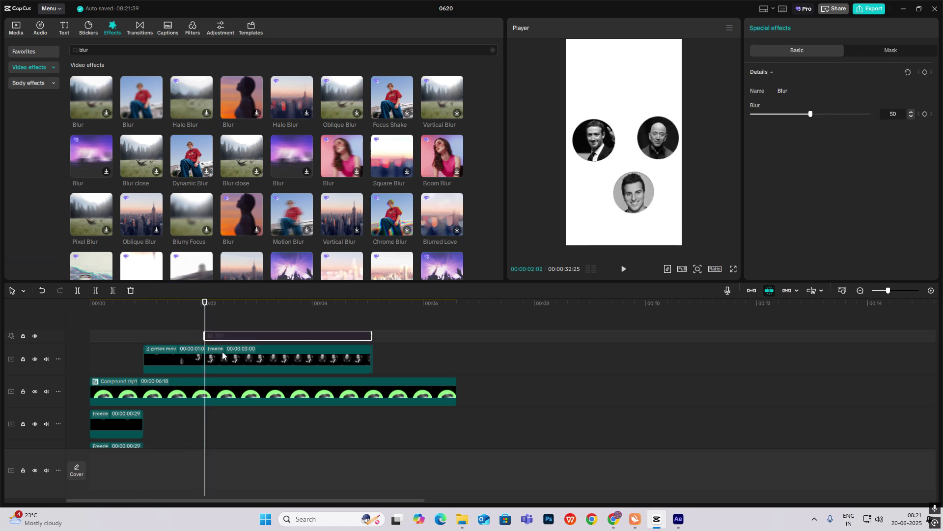
- Add the Theranos logo at 45% and the FTX logo at 75%, X -275, Y 1390, above the portraits from 00:00:02:02
{"action": "left_click", "coordinate": [17, 28]}
{"action": "left_click_drag", "start_coordinate": [223, 152], "coordinate": [202, 327]}
{"action": "left_click_drag", "start_coordinate": [682, 178], "coordinate": [660, 89]}
{"action": "left_click_drag", "start_coordinate": [427, 100], "coordinate": [207, 329]}
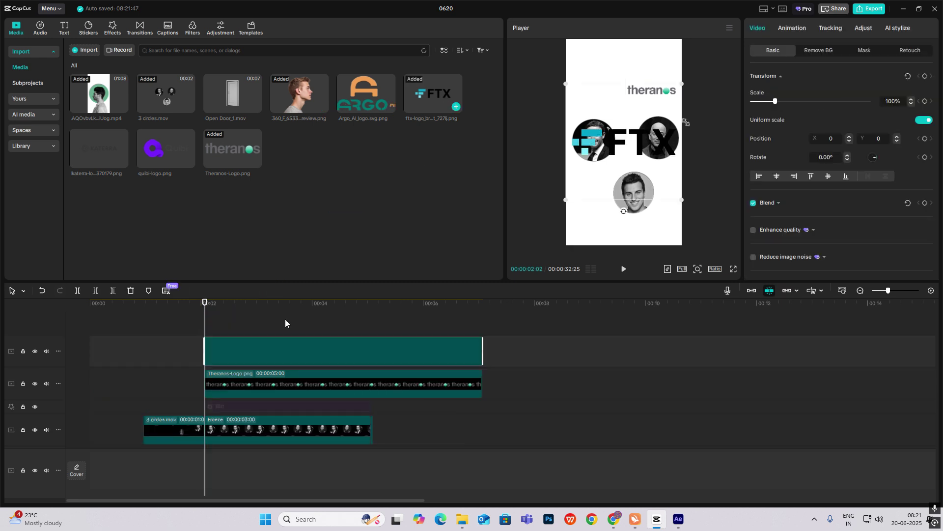
{"action": "left_click_drag", "start_coordinate": [634, 126], "coordinate": [643, 88]}
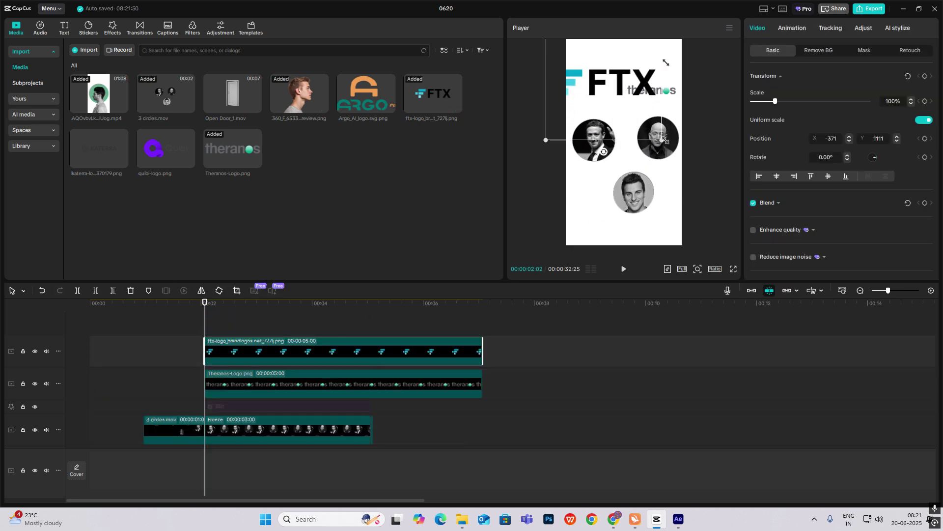
{"action": "left_click_drag", "start_coordinate": [665, 140], "coordinate": [653, 110]}
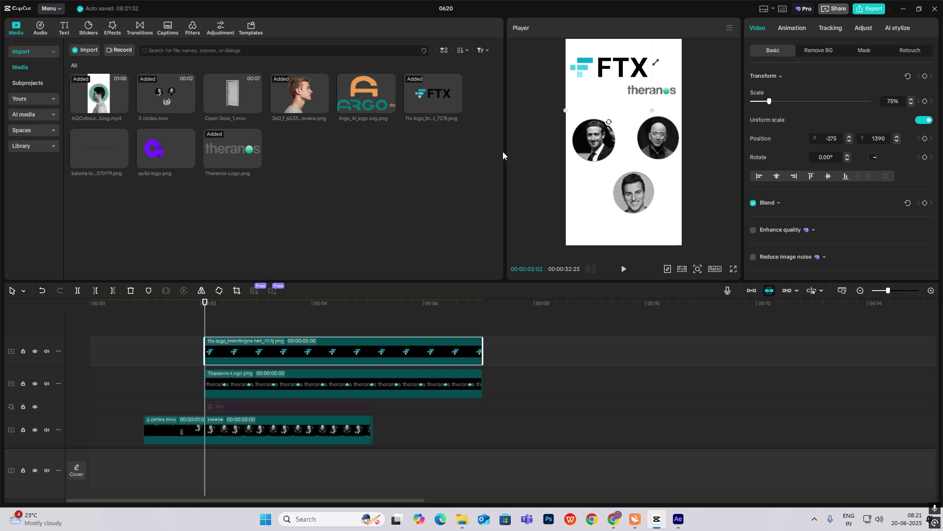
- Add the Quibi, Katerra and Argo logos from 00:00:02:02, scaled to 34%, 48% and 42% and arranged around the portraits
{"action": "left_click_drag", "start_coordinate": [187, 159], "coordinate": [206, 344]}
{"action": "left_click_drag", "start_coordinate": [665, 119], "coordinate": [657, 124]}
{"action": "mouse_move", "coordinate": [637, 142]}
{"action": "left_mouse_down"}
{"action": "mouse_move", "coordinate": [645, 162]}
{"action": "mouse_move", "coordinate": [649, 149]}
{"action": "left_mouse_up"}
{"action": "left_click_drag", "start_coordinate": [118, 157], "coordinate": [205, 327]}
{"action": "left_click_drag", "start_coordinate": [682, 83], "coordinate": [634, 128]}
{"action": "left_click_drag", "start_coordinate": [614, 172], "coordinate": [610, 222]}
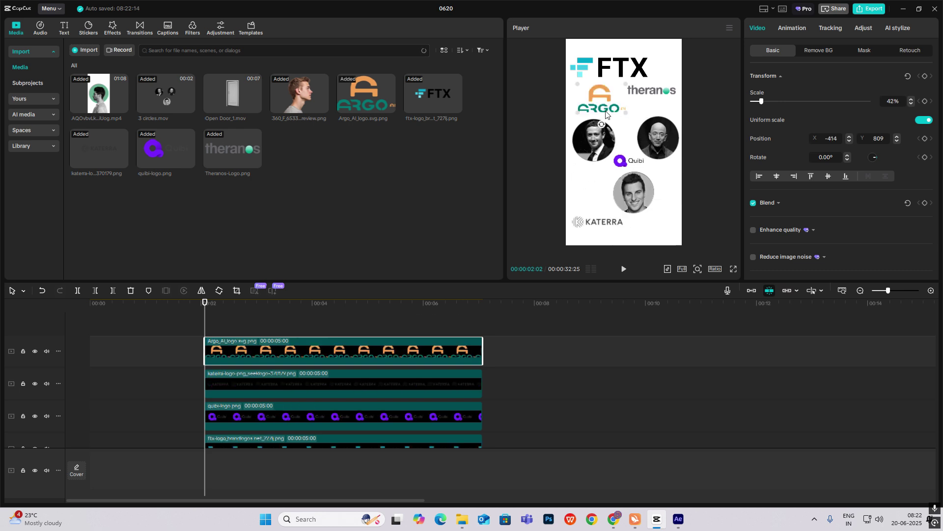
- Add a transform keyframe to the Argo logo at 00:00:02:02 and move it outside the frame to X -1528, Y 814
{"action": "scroll", "coordinate": [270, 358], "scroll_direction": "down", "scroll_amount": 3}
{"action": "scroll", "coordinate": [270, 358], "scroll_direction": "up", "scroll_amount": 3}
{"action": "scroll", "coordinate": [293, 375], "scroll_direction": "down", "scroll_amount": 4}
{"action": "scroll", "coordinate": [294, 374], "scroll_direction": "down", "scroll_amount": 2}
{"action": "scroll", "coordinate": [302, 374], "scroll_direction": "up", "scroll_amount": 2}
{"action": "scroll", "coordinate": [279, 327], "scroll_direction": "up", "scroll_amount": 3}
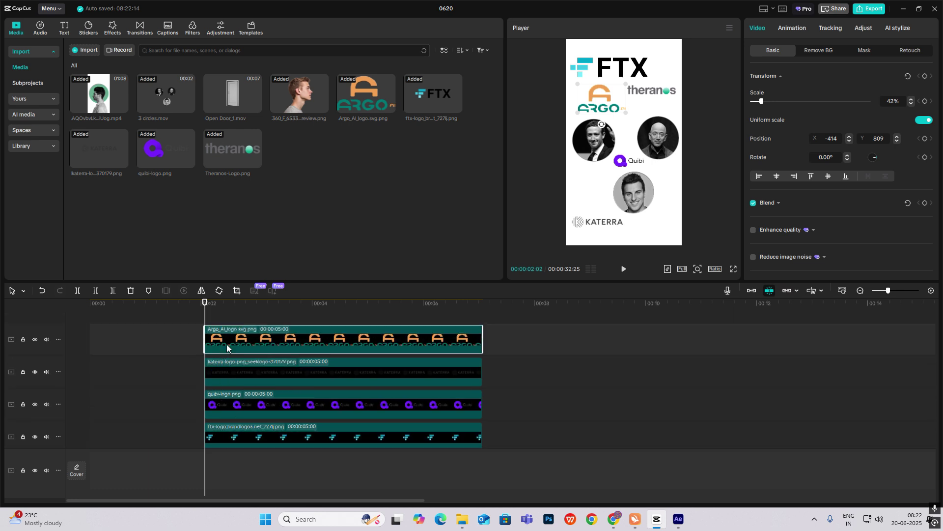
{"action": "left_click", "coordinate": [926, 77]}
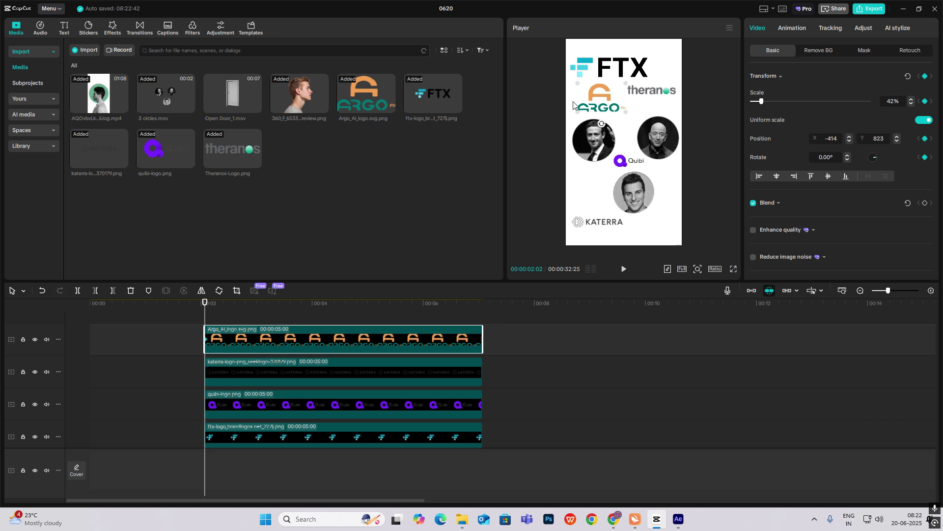
{"action": "left_click_drag", "start_coordinate": [597, 96], "coordinate": [538, 103]}
- Add transform keyframes at 00:00:02:02 to the Katerra, Quibi, FTX and Theranos logos
{"action": "left_click", "coordinate": [343, 371]}
{"action": "left_click", "coordinate": [925, 77]}
{"action": "left_click", "coordinate": [277, 411]}
{"action": "scroll", "coordinate": [351, 364], "scroll_direction": "down", "scroll_amount": 2}
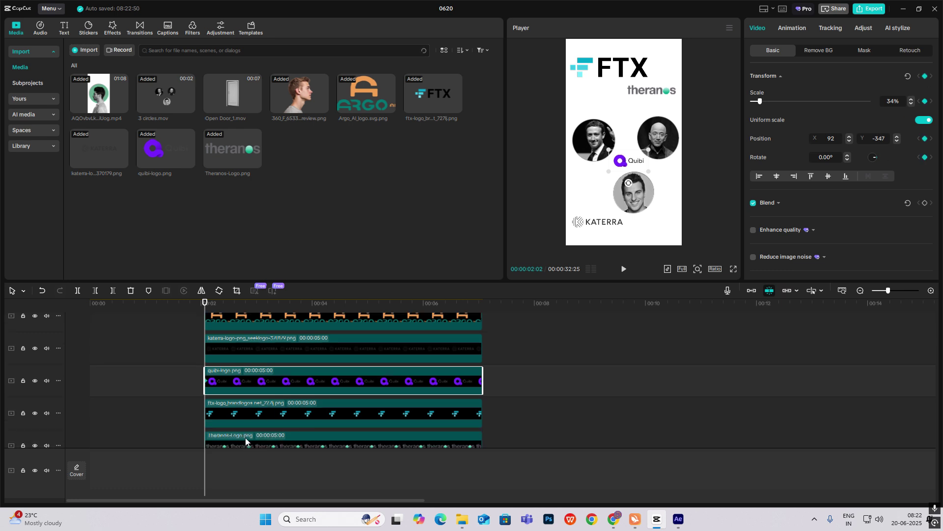
{"action": "left_click", "coordinate": [238, 420]}
{"action": "scroll", "coordinate": [217, 344], "scroll_direction": "up", "scroll_amount": 1}
{"action": "left_click", "coordinate": [217, 339]}
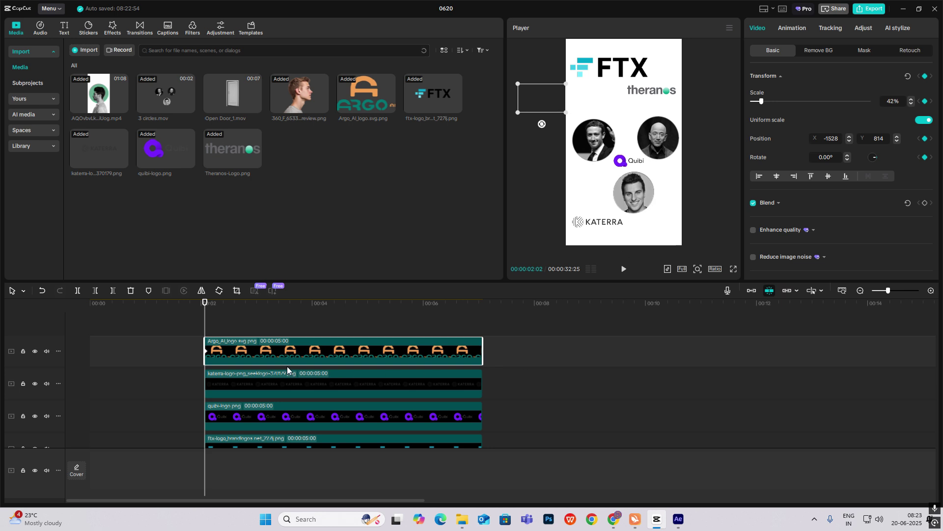
- Move the FTX and Quibi logos outside the frame, with Theranos at X 1566, Y 978 and Katerra at X -1603, Y -1481
{"action": "left_click", "coordinate": [227, 384]}
{"action": "left_click_drag", "start_coordinate": [610, 68], "coordinate": [526, 61]}
{"action": "left_click", "coordinate": [231, 413]}
{"action": "left_click_drag", "start_coordinate": [629, 160], "coordinate": [541, 161]}
{"action": "left_click_drag", "start_coordinate": [646, 94], "coordinate": [713, 93]}
{"action": "left_click", "coordinate": [588, 221]}
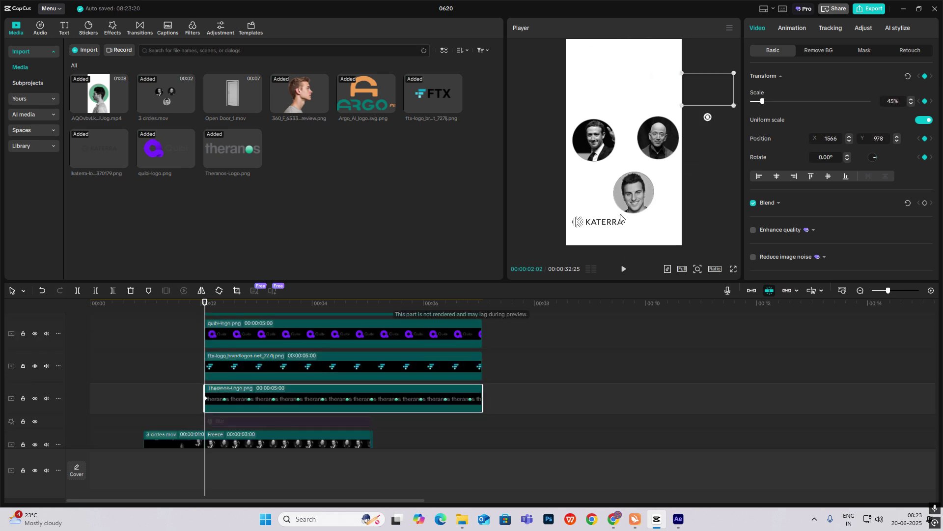
{"action": "left_click_drag", "start_coordinate": [588, 221], "coordinate": [529, 221]}
- At 00:00:02:23, keyframe the five logos' transforms and move them back into the frame, with Argo at X -531, Y 818
{"action": "left_click_drag", "start_coordinate": [205, 317], "coordinate": [240, 318]}
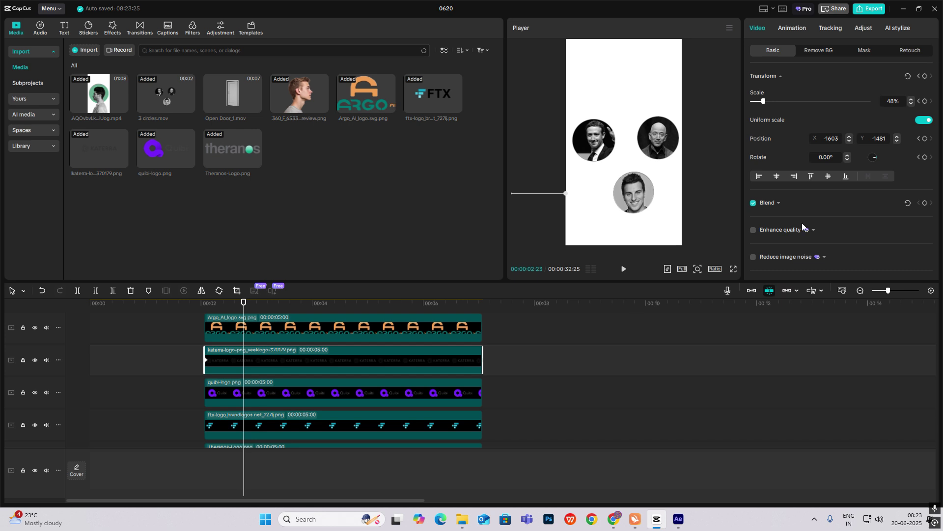
{"action": "left_click", "coordinate": [925, 76]}
{"action": "scroll", "coordinate": [346, 389], "scroll_direction": "up", "scroll_amount": 1}
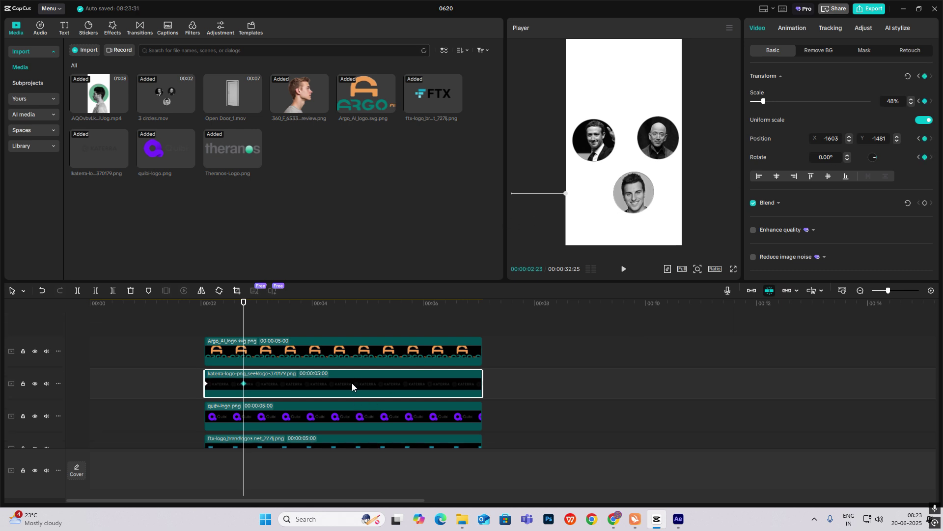
{"action": "left_click", "coordinate": [300, 343]}
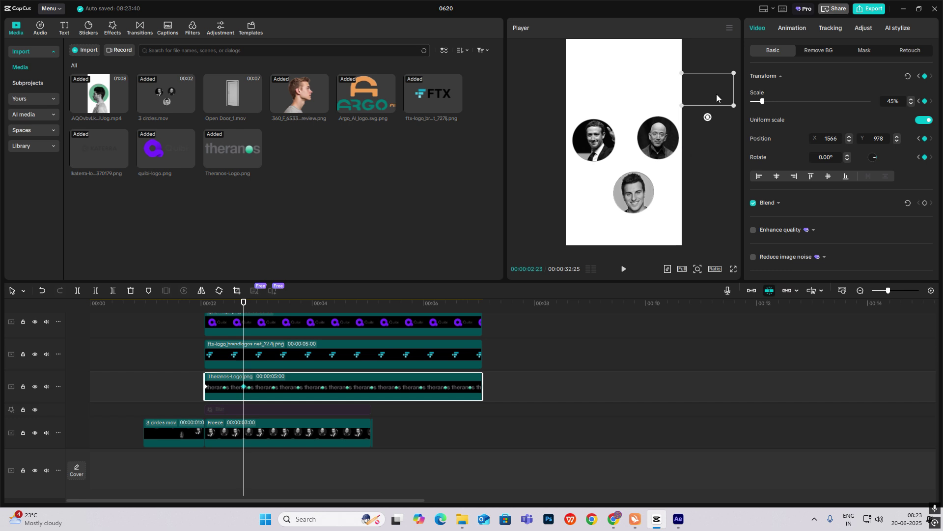
{"action": "left_click_drag", "start_coordinate": [717, 93], "coordinate": [666, 95]}
{"action": "left_click", "coordinate": [702, 161]}
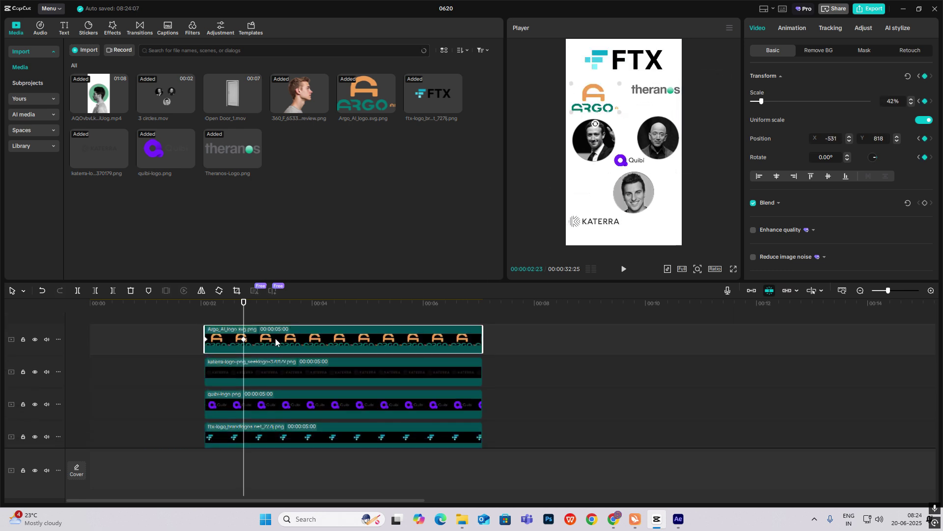
- Open the curve presets for the Argo logo's X position animation between 00:00:02:02 and 00:00:02:23
{"action": "double_click", "coordinate": [275, 338]}
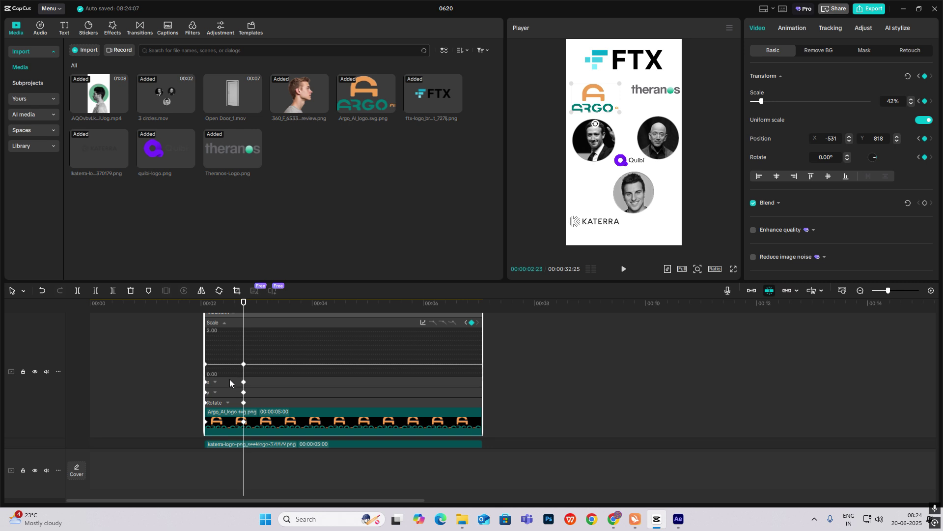
{"action": "left_click", "coordinate": [228, 385]}
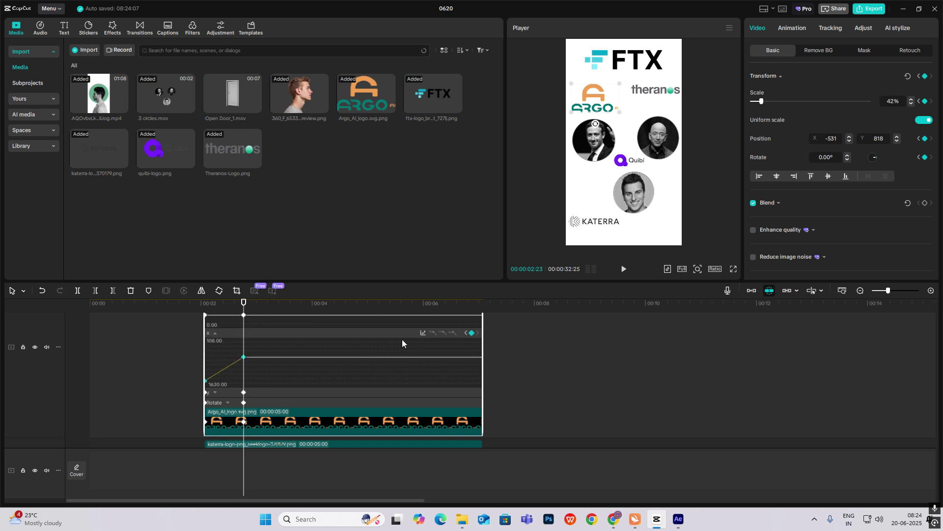
{"action": "left_click", "coordinate": [424, 333]}
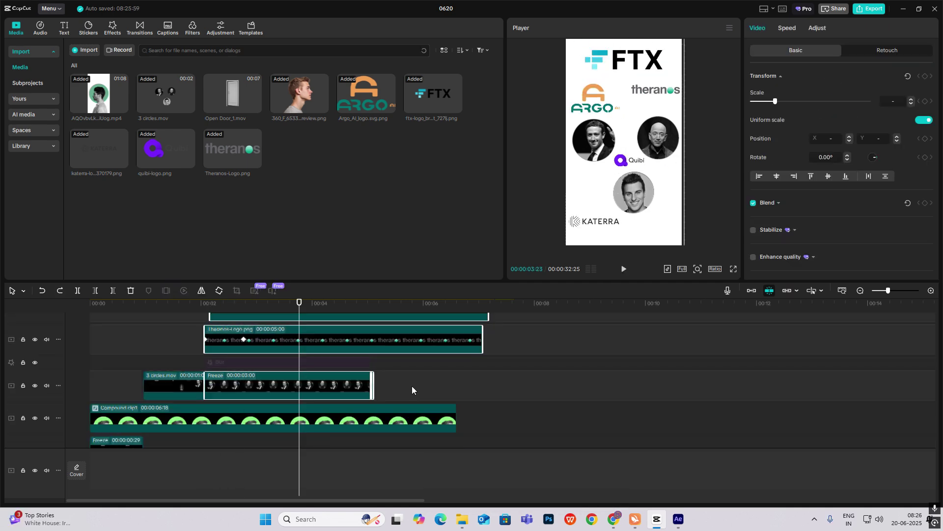
{"action": "left_click", "coordinate": [412, 386]}
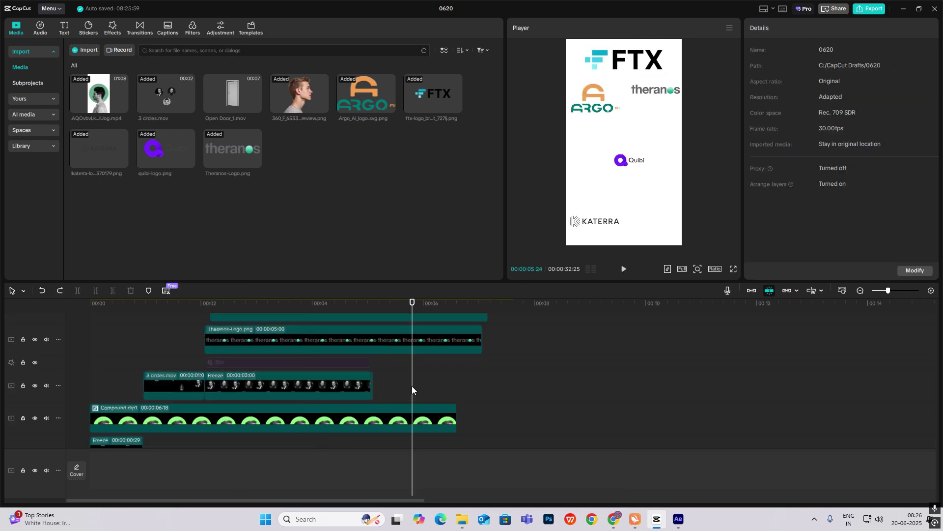
- Add a transform keyframe to the frozen portraits clip at 00:00:02:02 and scale it down to 51% at 00:00:03:05
{"action": "key", "text": "Up"}
{"action": "left_click_drag", "start_coordinate": [345, 394], "coordinate": [297, 390]}
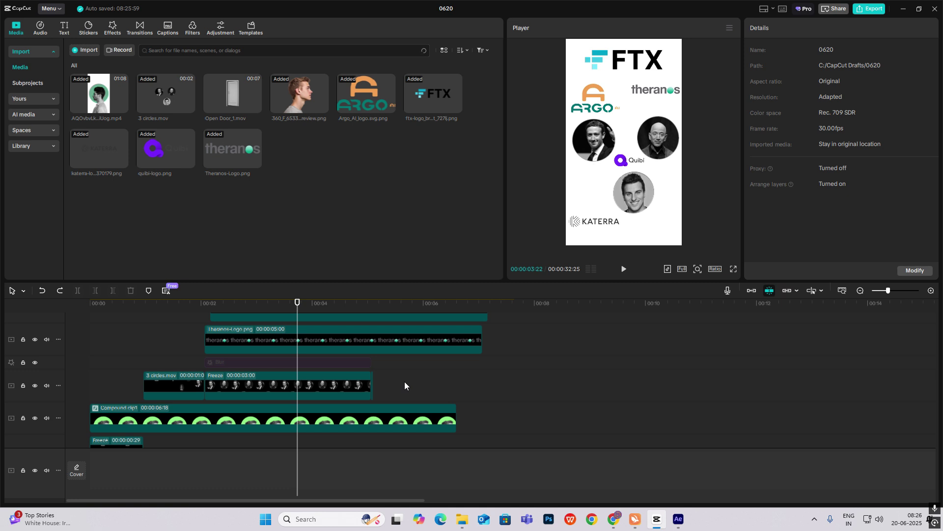
{"action": "left_click", "coordinate": [369, 385]}
{"action": "scroll", "coordinate": [360, 389], "scroll_direction": "down", "scroll_amount": 1}
{"action": "scroll", "coordinate": [359, 387], "scroll_direction": "down", "scroll_amount": 2}
{"action": "scroll", "coordinate": [359, 387], "scroll_direction": "up", "scroll_amount": 2}
{"action": "left_click", "coordinate": [378, 383]}
{"action": "left_click", "coordinate": [208, 346]}
{"action": "left_click", "coordinate": [208, 364]}
{"action": "left_click", "coordinate": [205, 345]}
{"action": "left_click", "coordinate": [223, 374]}
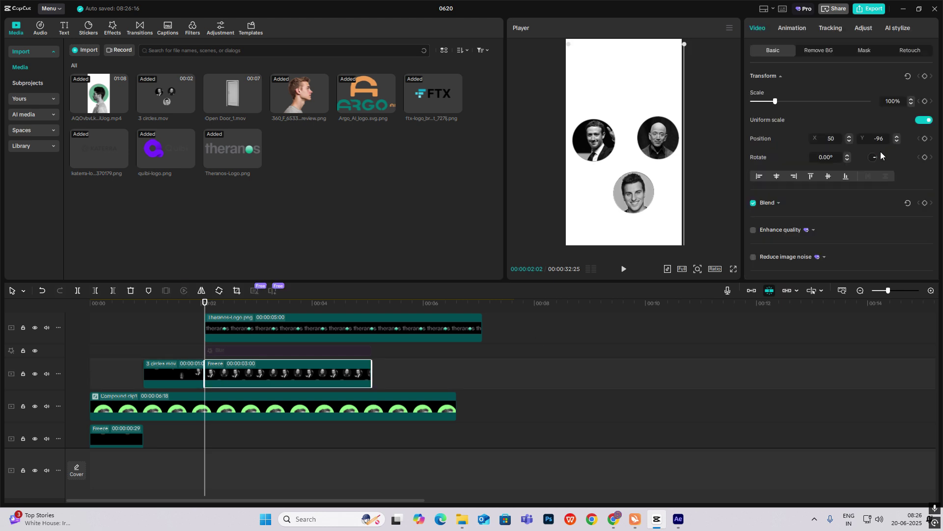
{"action": "left_click_drag", "start_coordinate": [206, 308], "coordinate": [266, 333]}
{"action": "left_click", "coordinate": [925, 76]}
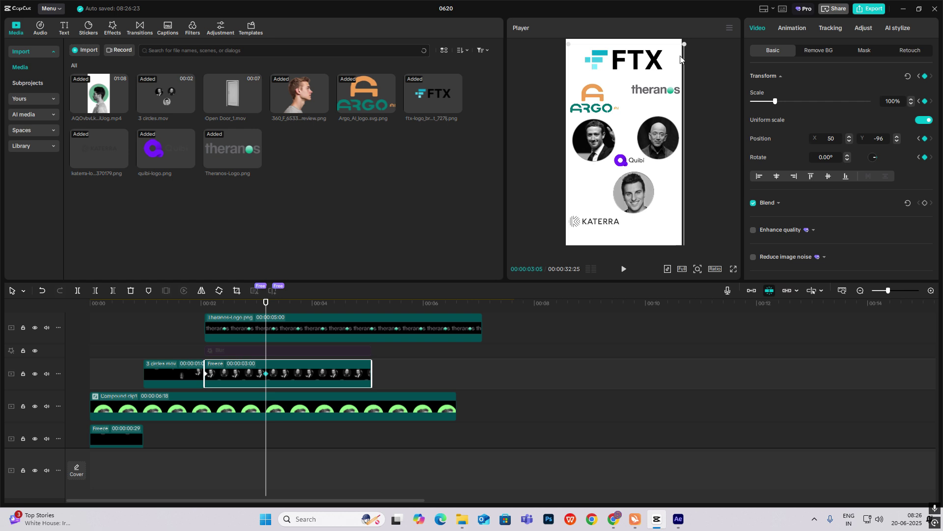
{"action": "left_click_drag", "start_coordinate": [685, 44], "coordinate": [640, 139]}
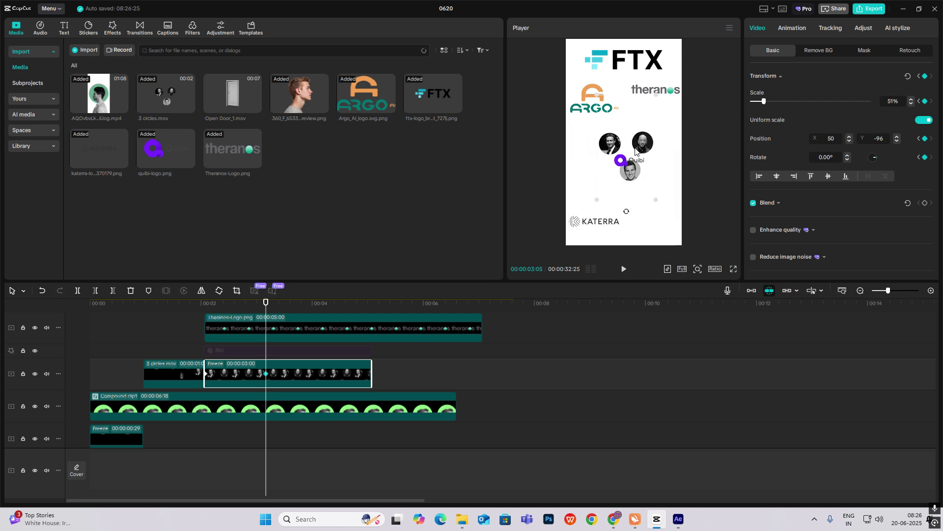
- Apply the Cubic Out preset curve to the frozen portraits clip's scale animation
{"action": "key", "text": "alt+k"}
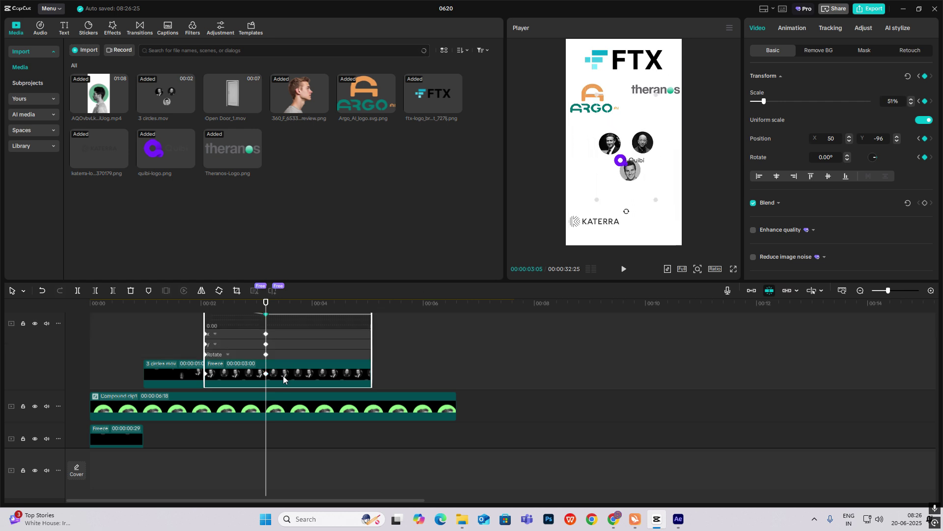
{"action": "scroll", "coordinate": [282, 377], "scroll_direction": "up", "scroll_amount": 3}
{"action": "left_click", "coordinate": [314, 357]}
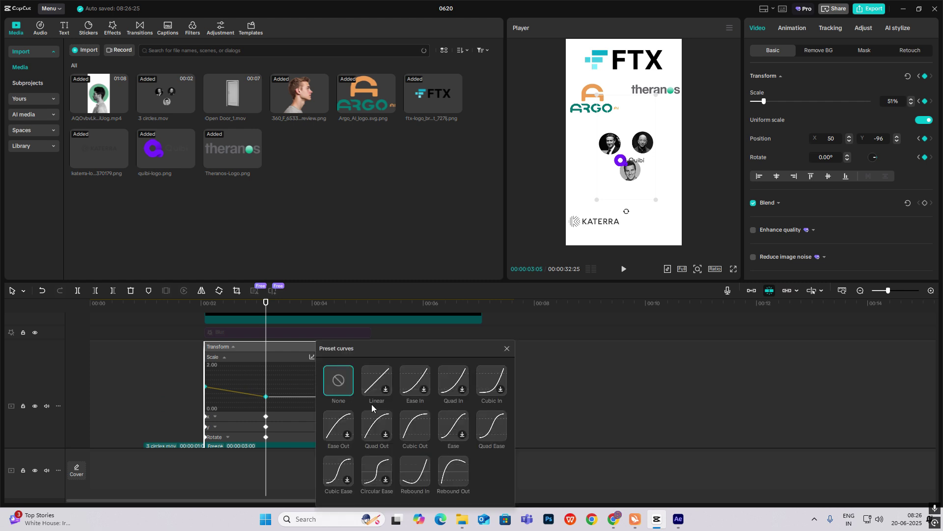
{"action": "left_click", "coordinate": [432, 414]}
{"action": "left_click", "coordinate": [237, 417]}
{"action": "left_click", "coordinate": [236, 427]}
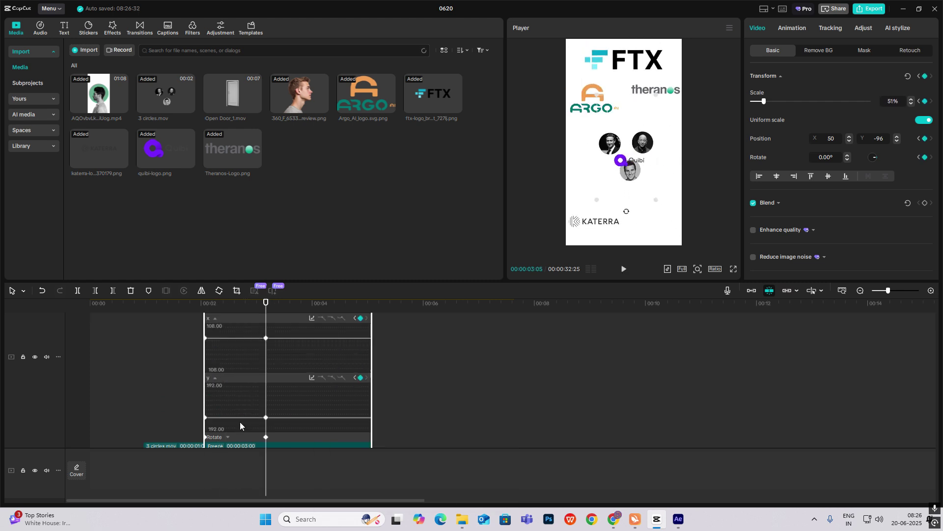
{"action": "left_click", "coordinate": [238, 435]}
{"action": "key", "text": "alt+k"}
{"action": "left_click", "coordinate": [202, 342]}
{"action": "left_click_drag", "start_coordinate": [201, 343], "coordinate": [285, 405]}
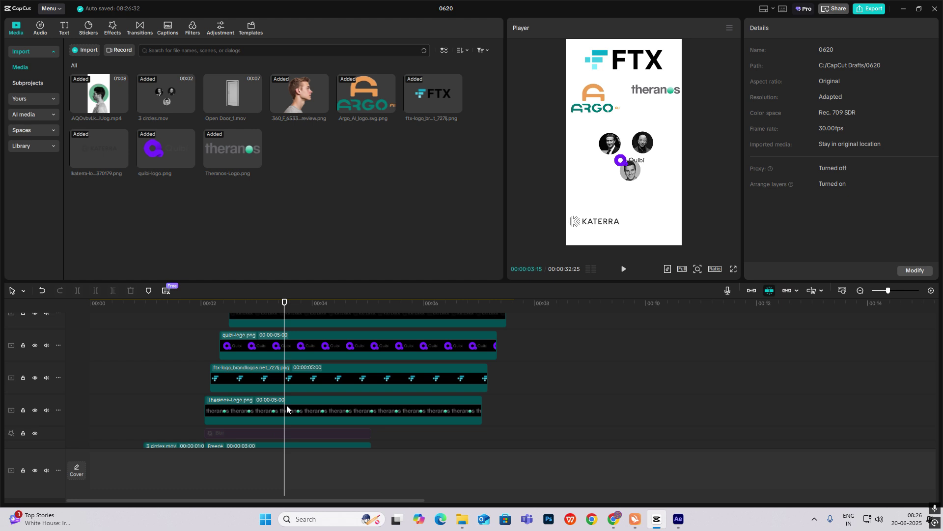
- Combine the five company logo clips into one compound clip
{"action": "scroll", "coordinate": [287, 405], "scroll_direction": "up", "scroll_amount": 3}
{"action": "left_click_drag", "start_coordinate": [645, 335], "coordinate": [337, 356]}
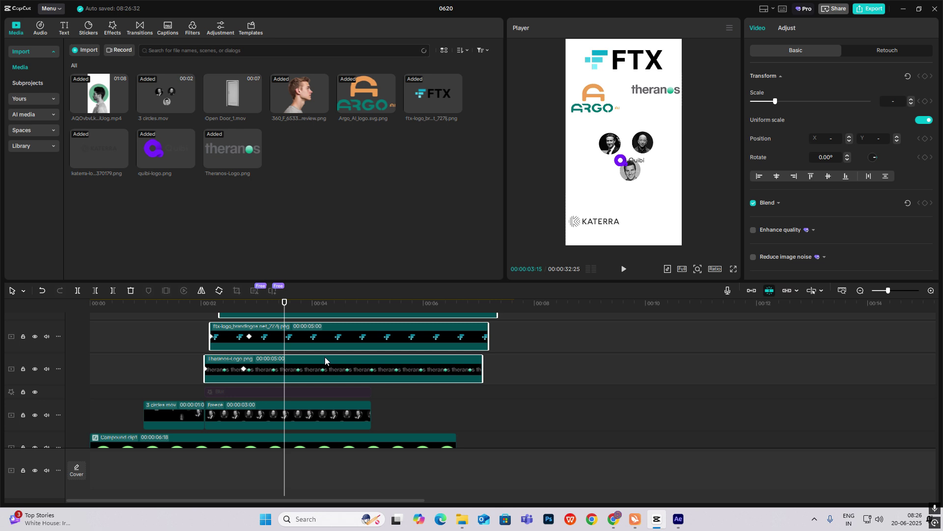
{"action": "key", "text": "alt+g"}
{"action": "left_click", "coordinate": [201, 330]}
{"action": "left_click_drag", "start_coordinate": [202, 331], "coordinate": [207, 333]}
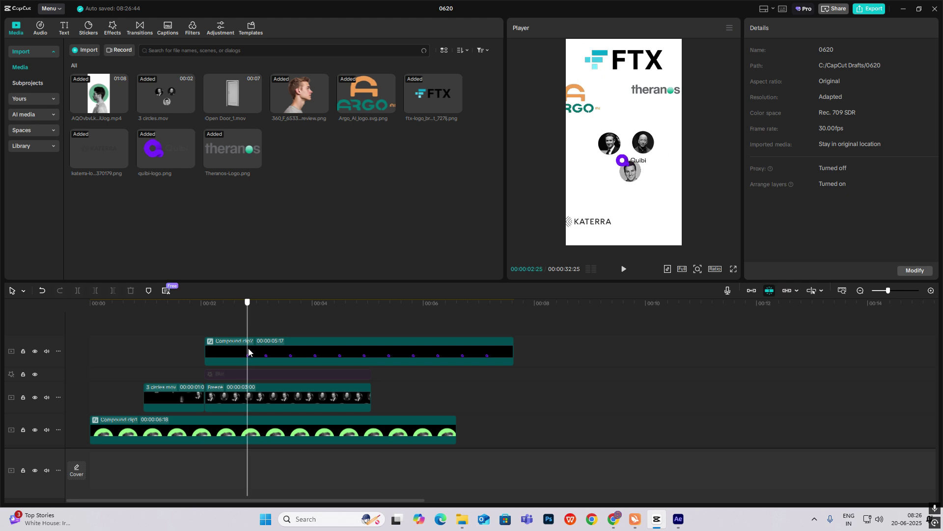
- Keyframe the logo compound clip at 00:00:02:02, scale it to 82% at 00:00:03:16, and ease the scale with a preset curve
{"action": "left_click", "coordinate": [206, 339]}
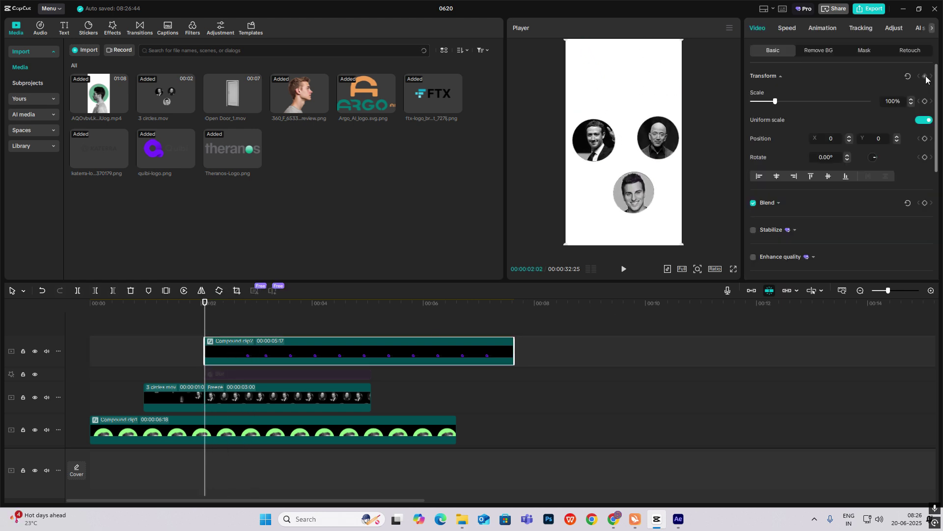
{"action": "left_click_drag", "start_coordinate": [205, 329], "coordinate": [286, 344]}
{"action": "left_click_drag", "start_coordinate": [682, 244], "coordinate": [647, 232]}
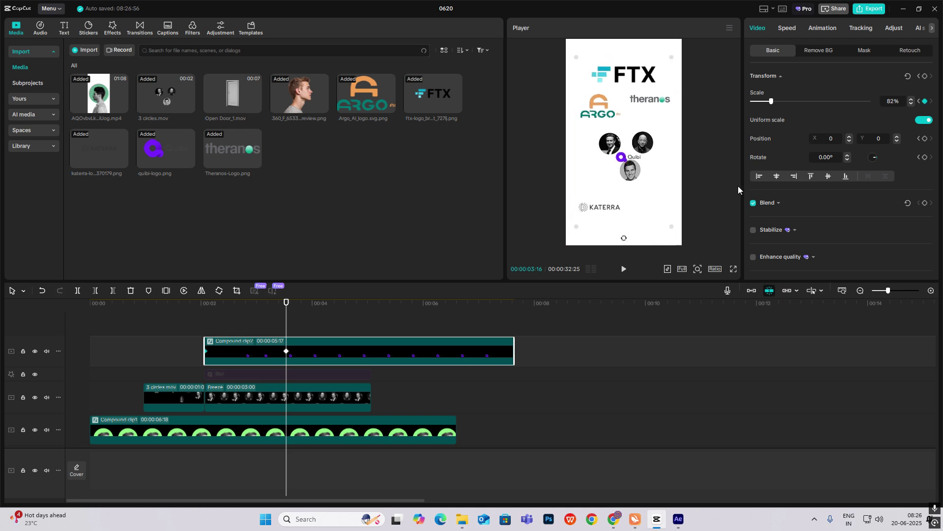
{"action": "left_click", "coordinate": [301, 343]}
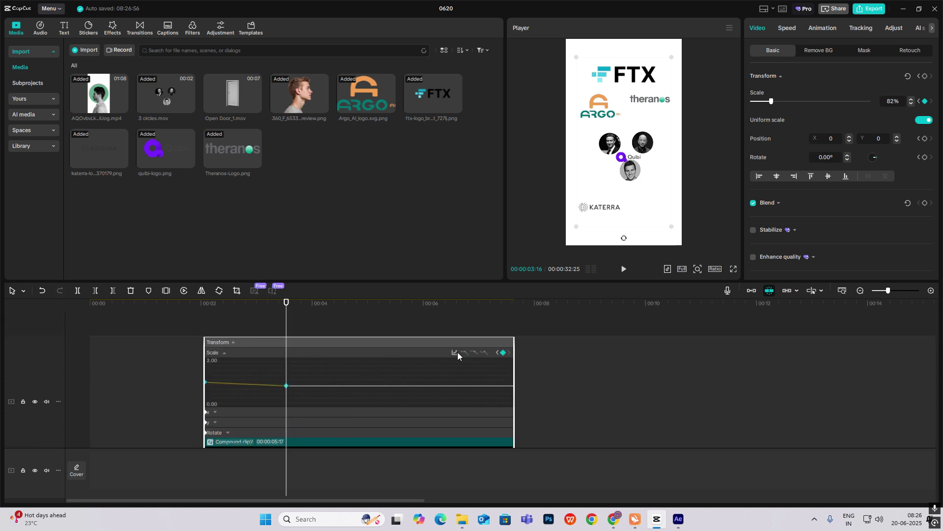
{"action": "left_click", "coordinate": [206, 326]}
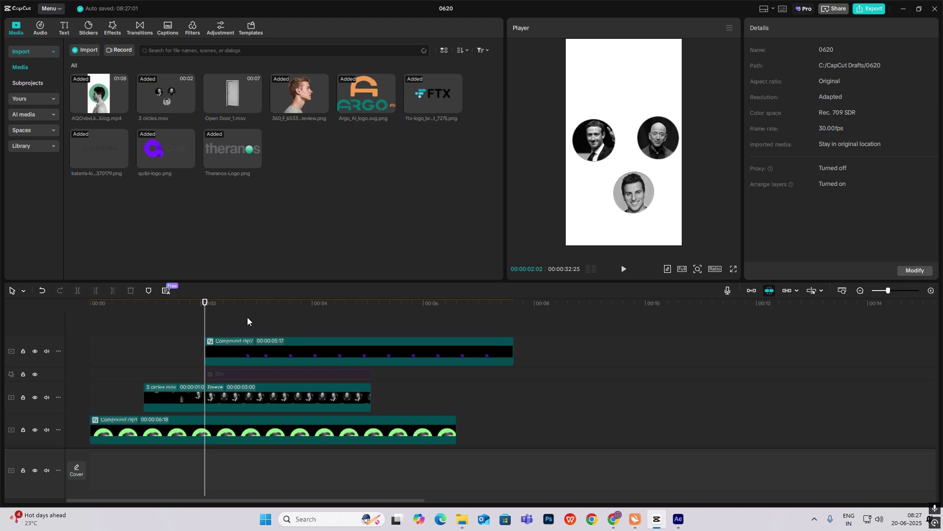
- Play the sequence from the start to review the portrait and logo animation
{"action": "left_click", "coordinate": [236, 328]}
{"action": "left_click", "coordinate": [257, 357]}
{"action": "left_click", "coordinate": [202, 323]}
{"action": "key", "text": "Home"}
{"action": "key", "text": "space"}
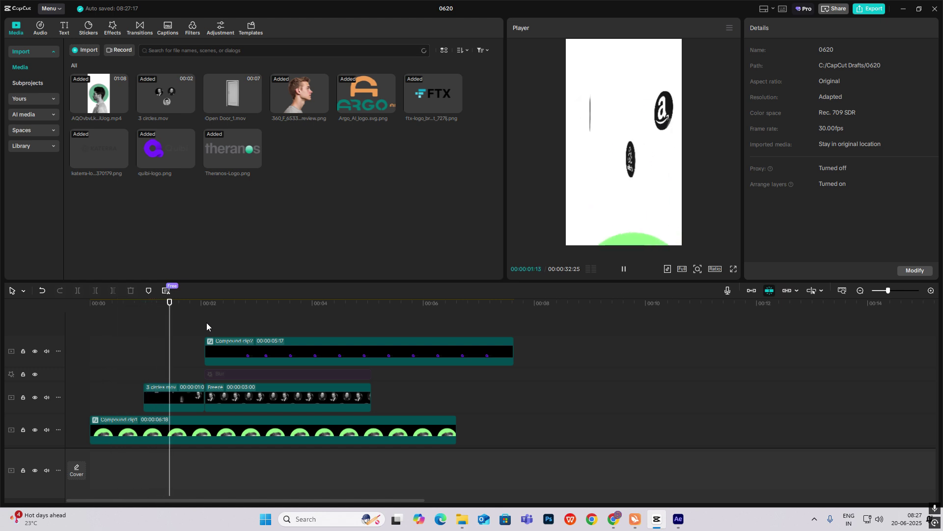
{"action": "key", "text": "space"}
- Move the Blur effect above the logo compound clip and reactivate it
{"action": "left_click", "coordinate": [220, 325]}
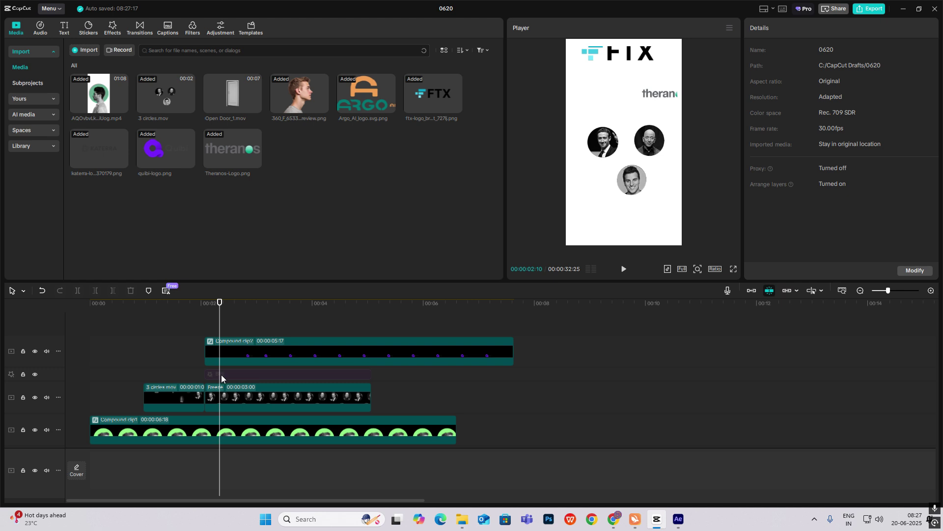
{"action": "left_click_drag", "start_coordinate": [222, 378], "coordinate": [255, 342]}
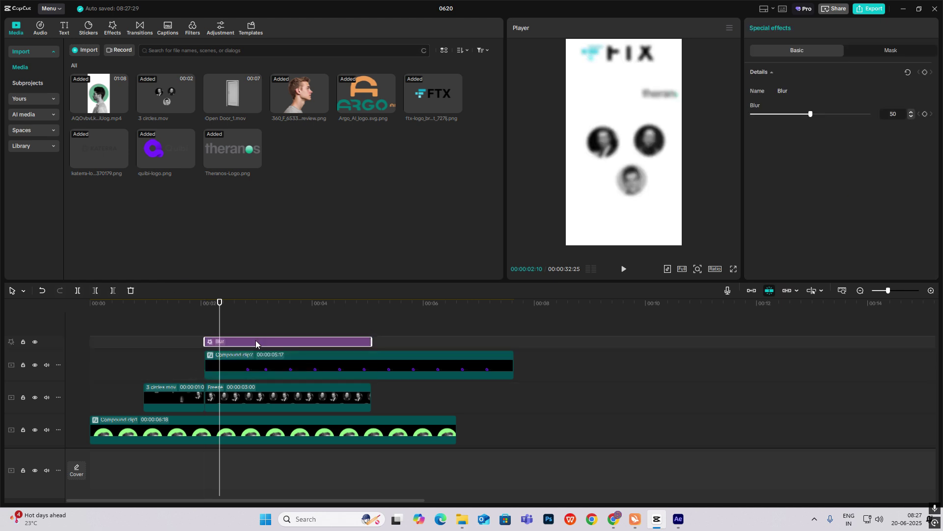
{"action": "left_click", "coordinate": [206, 328]}
- Keyframe the Blur effect's strength from 0 at 00:00:02:02 up to 50
{"action": "left_click", "coordinate": [222, 344]}
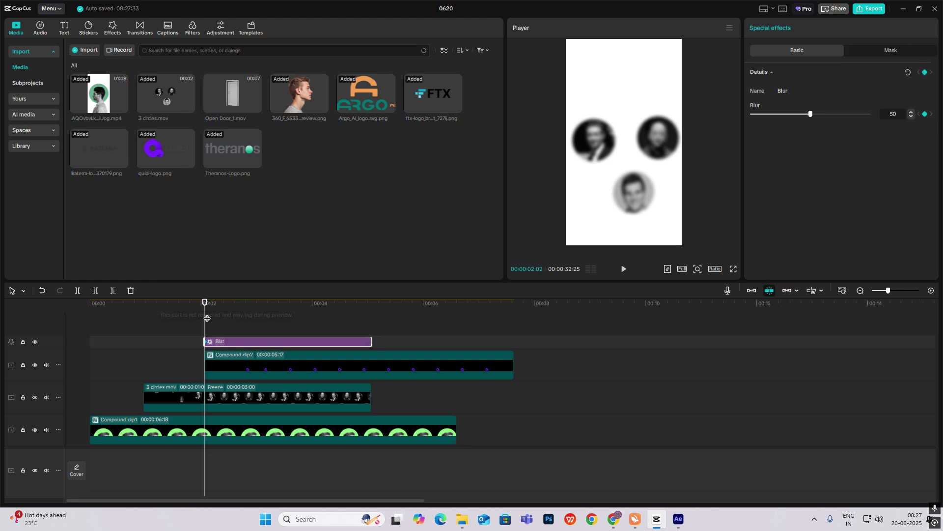
{"action": "mouse_move", "coordinate": [206, 319]}
{"action": "left_mouse_down"}
{"action": "mouse_move", "coordinate": [278, 336]}
{"action": "mouse_move", "coordinate": [206, 329]}
{"action": "left_mouse_up"}
{"action": "left_click", "coordinate": [925, 72]}
{"action": "left_click_drag", "start_coordinate": [811, 114], "coordinate": [583, 122]}
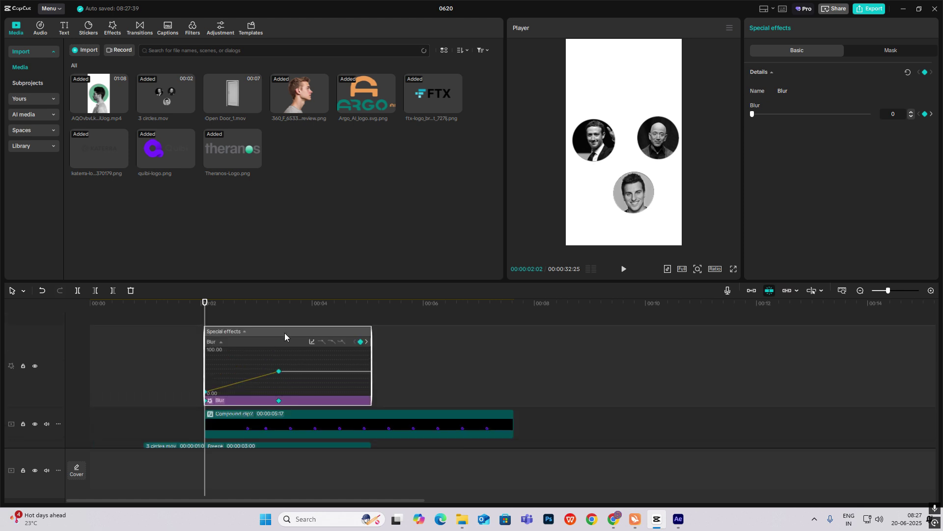
- Apply the Cubic Out preset curve to the Blur effect's strength animation
{"action": "left_click", "coordinate": [310, 342]}
{"action": "left_click", "coordinate": [415, 422]}
{"action": "left_click", "coordinate": [508, 347]}
{"action": "left_click", "coordinate": [425, 346]}
- Place Open Door_1.mov above the Blur effect, starting at 00:00:02:02 and enlarged to 233%
{"action": "left_click_drag", "start_coordinate": [255, 308], "coordinate": [211, 300]}
{"action": "scroll", "coordinate": [208, 305], "scroll_direction": "up", "scroll_amount": 6}
{"action": "left_click", "coordinate": [207, 328]}
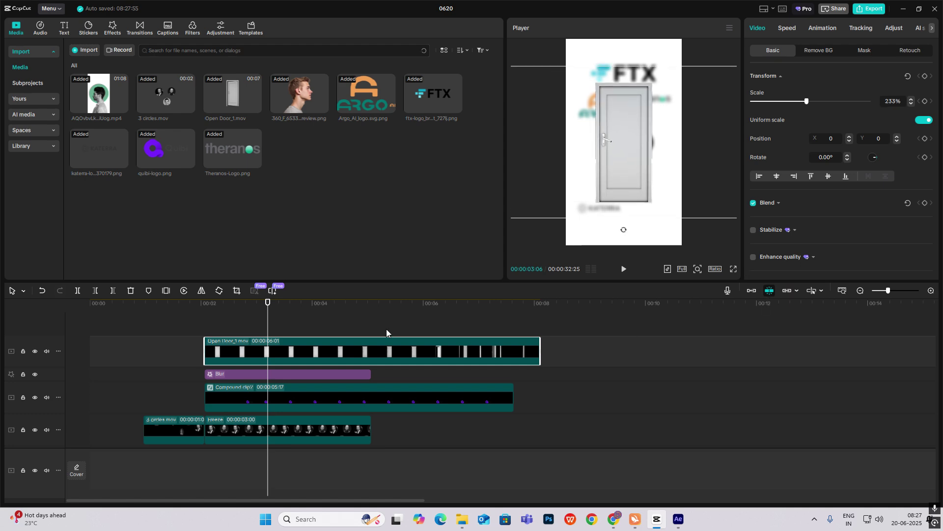
{"action": "left_click", "coordinate": [209, 322]}
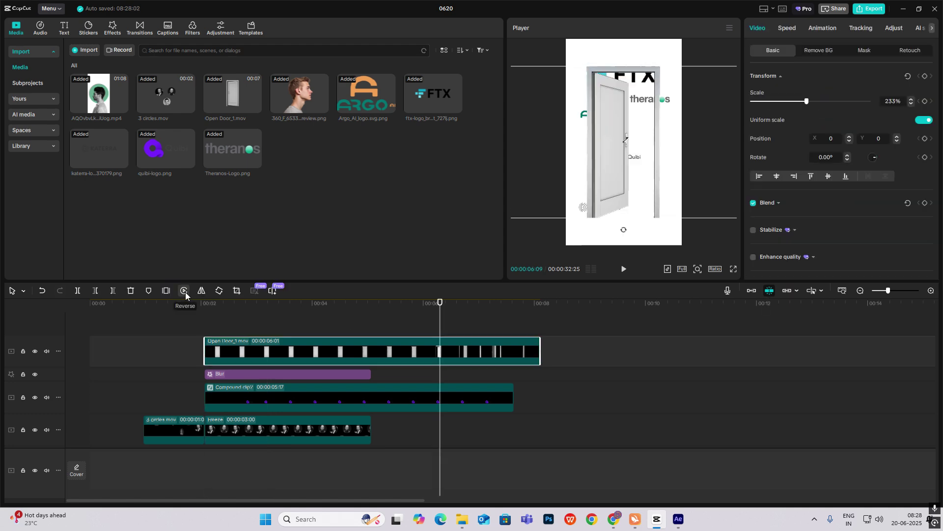
- Reverse the door clip and trim it to 00:00:02:02, ending together with the Blur effect
{"action": "left_click", "coordinate": [185, 292]}
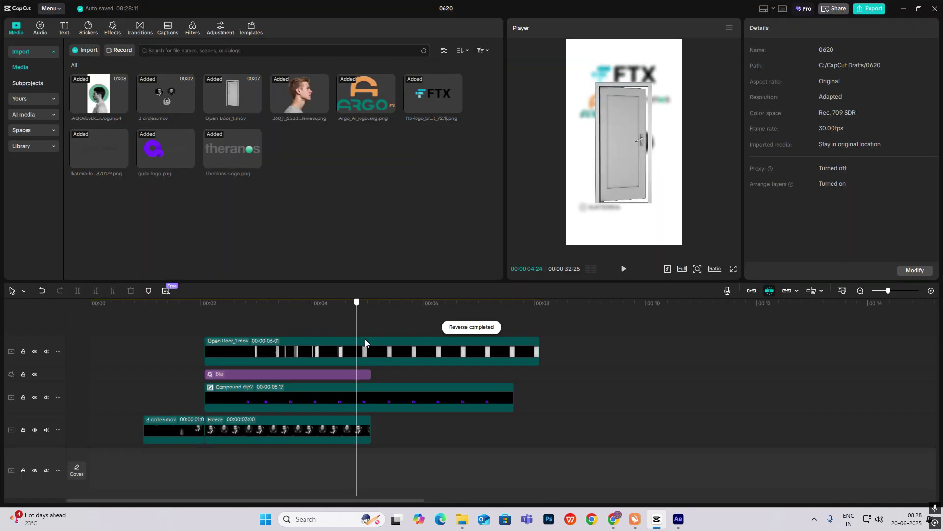
{"action": "left_click_drag", "start_coordinate": [366, 339], "coordinate": [303, 353]}
{"action": "left_click_drag", "start_coordinate": [343, 355], "coordinate": [357, 356]}
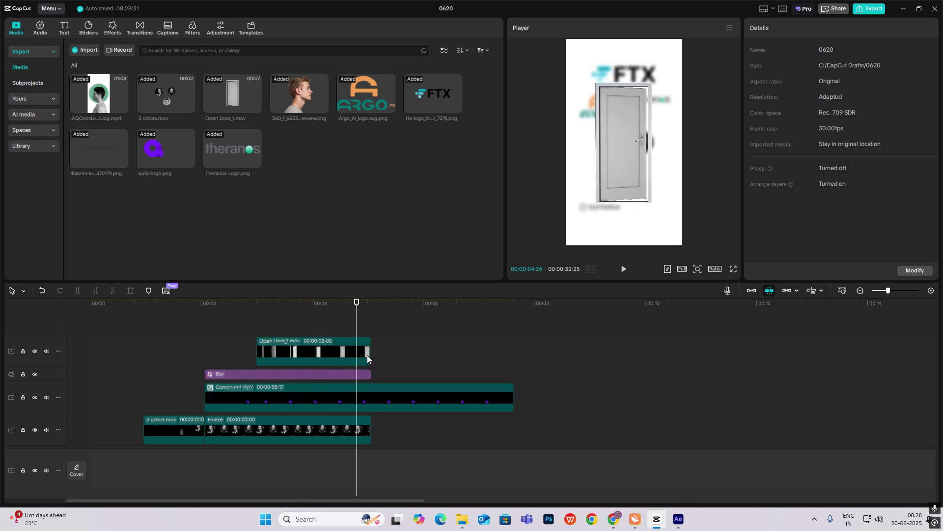
- Add a freeze frame to the door clip at 00:00:04:24 and delete the leftover footage after it
{"action": "left_click", "coordinate": [367, 355]}
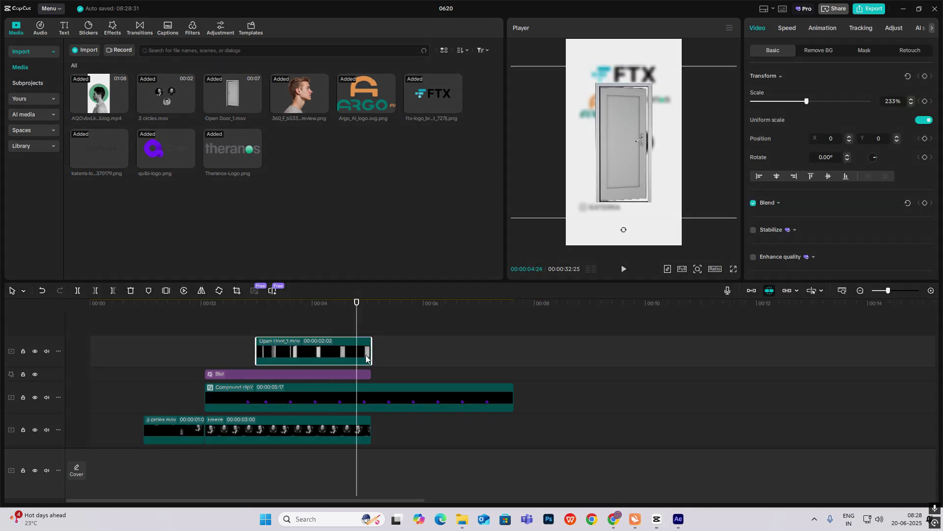
{"action": "right_click", "coordinate": [364, 355]}
{"action": "mouse_move", "coordinate": [393, 232]}
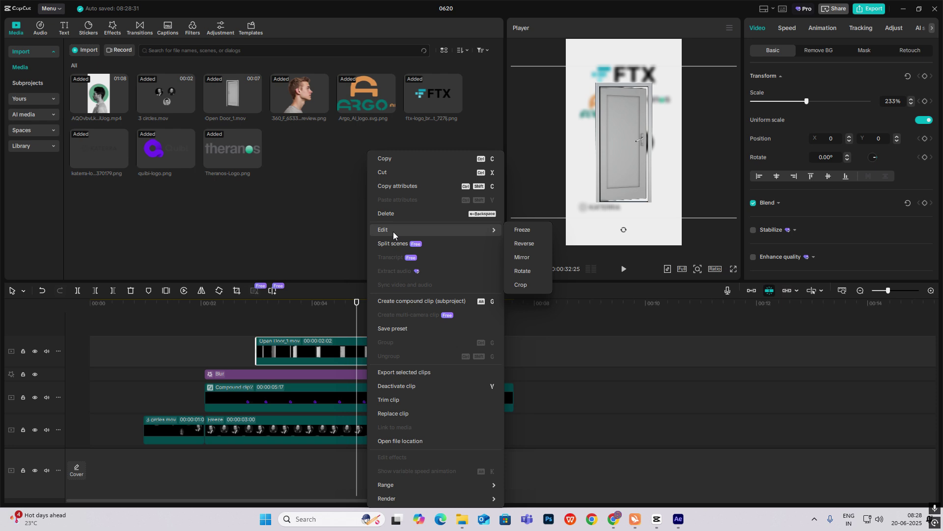
{"action": "left_click", "coordinate": [521, 228]}
{"action": "left_click", "coordinate": [532, 351]}
{"action": "key", "text": "Delete"}
{"action": "left_click", "coordinate": [246, 337]}
{"action": "left_click_drag", "start_coordinate": [247, 337], "coordinate": [349, 359]}
- Combine the Blur effect, the logo compound clip and the frozen portraits clip into a single compound clip
{"action": "scroll", "coordinate": [348, 360], "scroll_direction": "down", "scroll_amount": 2}
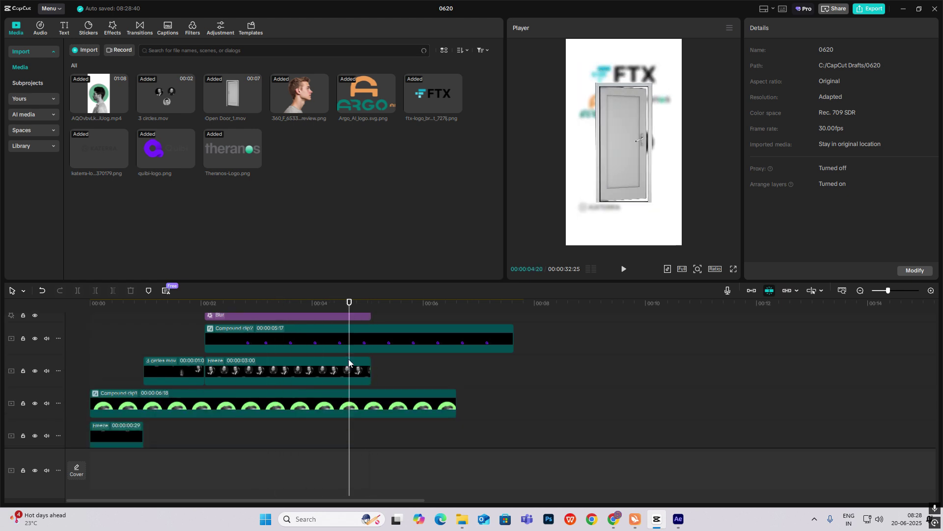
{"action": "scroll", "coordinate": [350, 364], "scroll_direction": "up", "scroll_amount": 1}
{"action": "scroll", "coordinate": [322, 378], "scroll_direction": "up", "scroll_amount": 1}
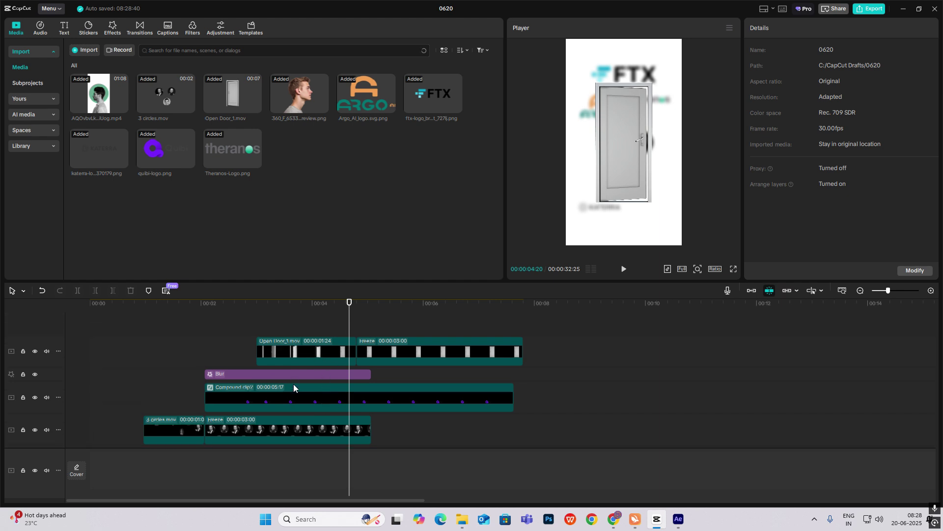
{"action": "scroll", "coordinate": [293, 384], "scroll_direction": "down", "scroll_amount": 2}
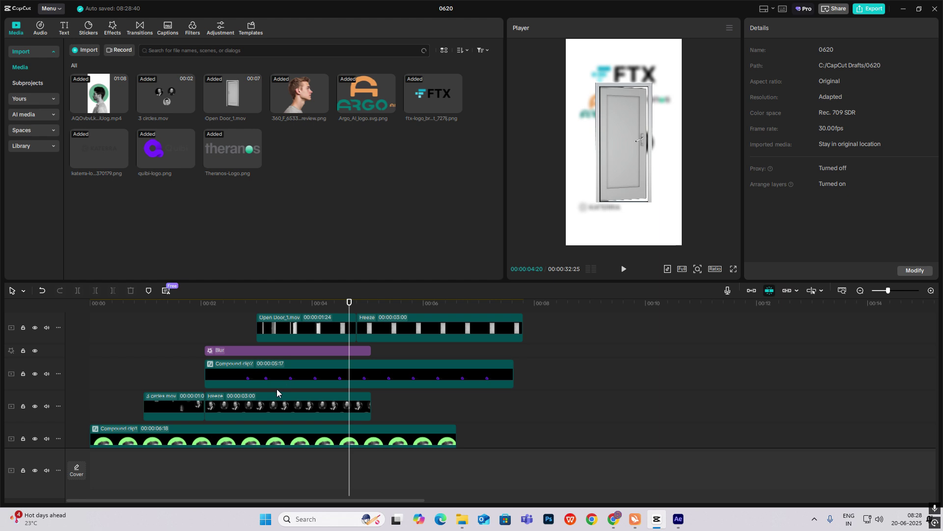
{"action": "left_click", "coordinate": [270, 352]}
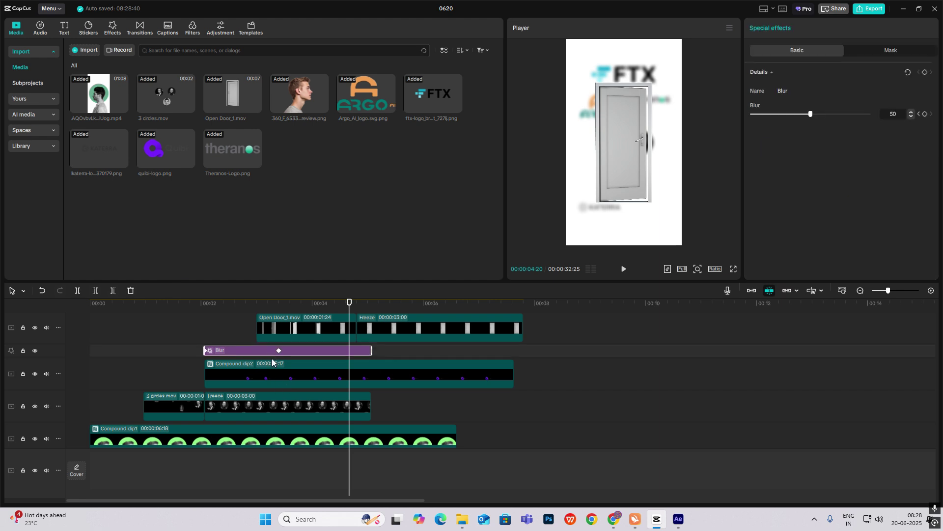
{"action": "left_click", "coordinate": [264, 375]}
{"action": "left_click", "coordinate": [263, 407], "text": "ctrl"}
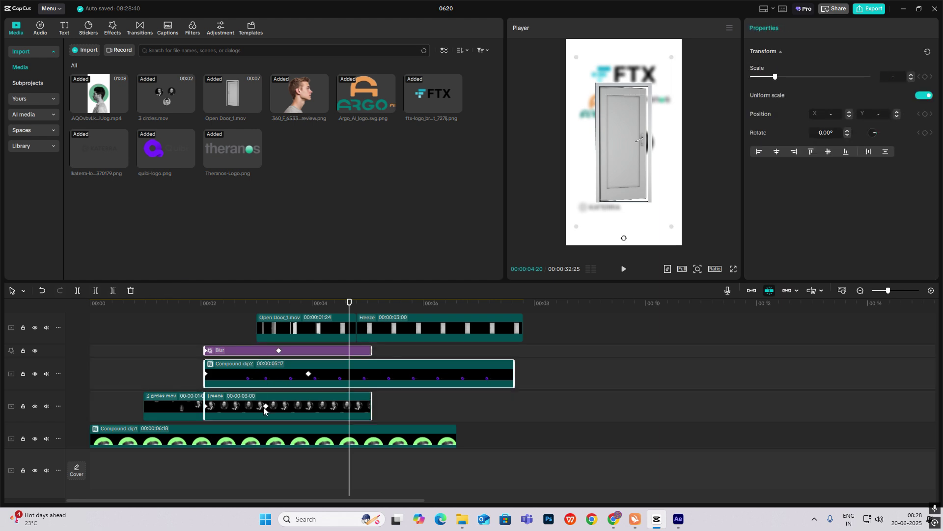
{"action": "key", "text": "alt+g"}
- Fade out the blurred portraits-and-logos compound clip from an opacity keyframe at 00:00:03:06 to 0% at 00:00:04:04
{"action": "left_click", "coordinate": [223, 328]}
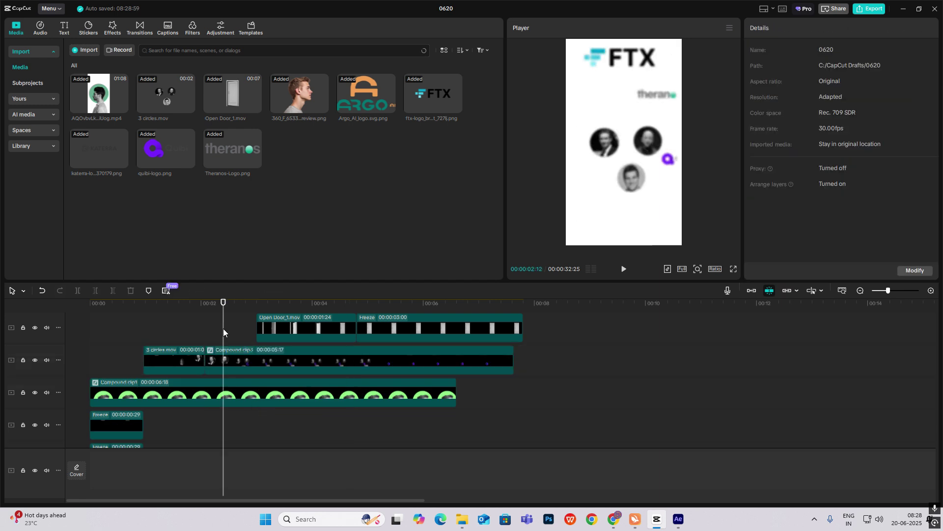
{"action": "left_click", "coordinate": [268, 360]}
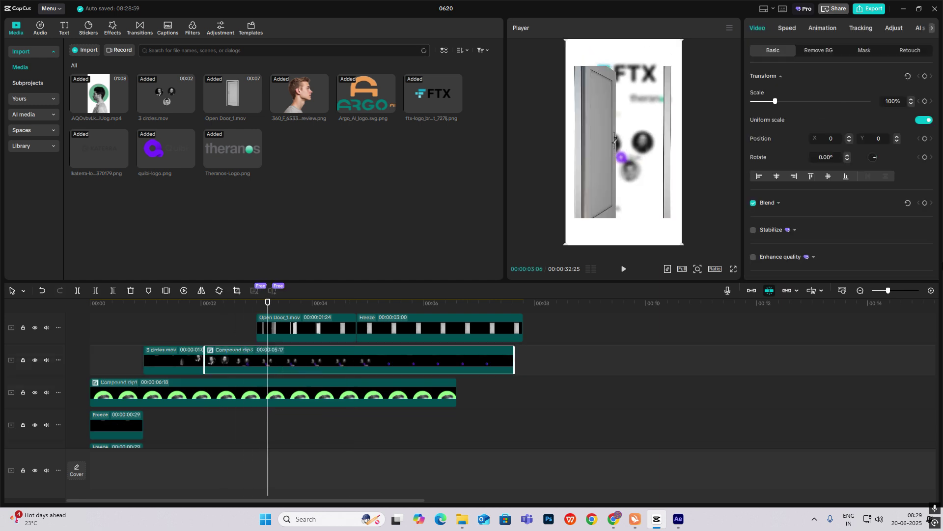
{"action": "left_click", "coordinate": [925, 202]}
{"action": "left_click_drag", "start_coordinate": [268, 309], "coordinate": [320, 307]}
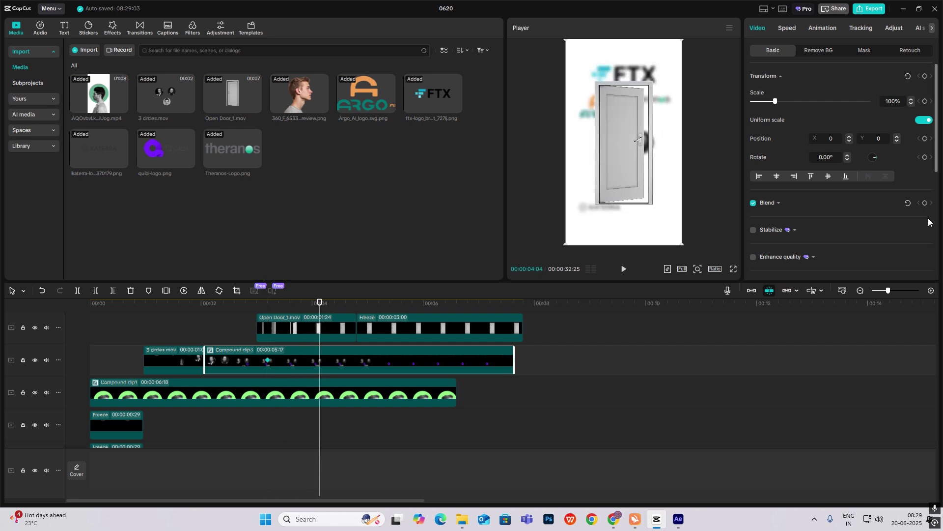
{"action": "left_click", "coordinate": [785, 207]}
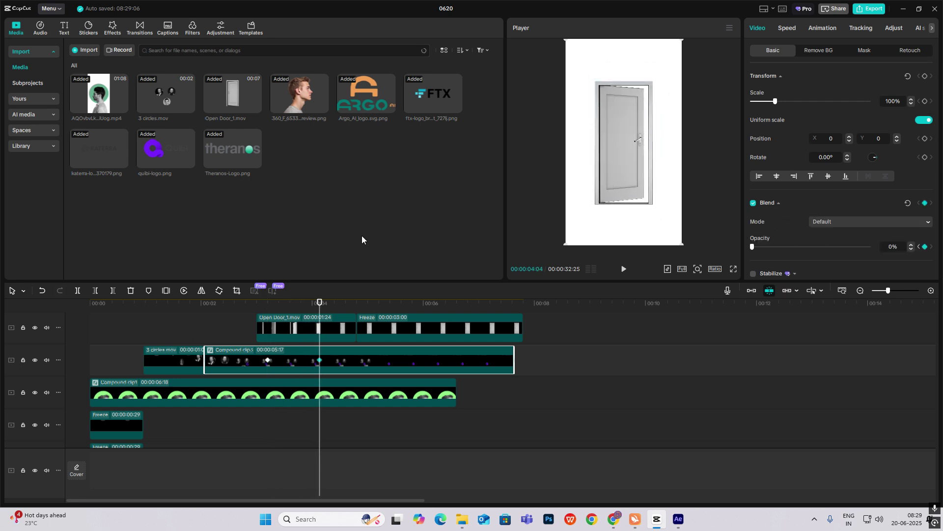
{"action": "left_click", "coordinate": [240, 328]}
{"action": "key", "text": "space"}
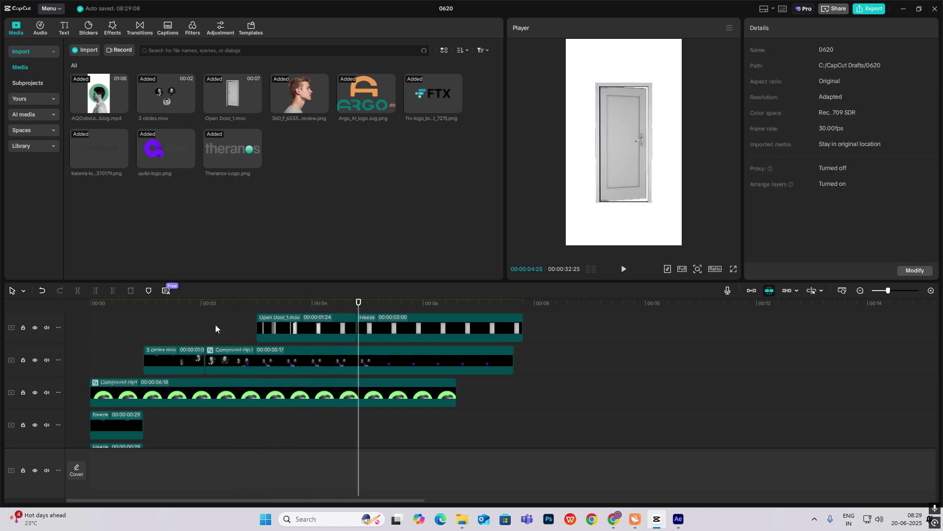
- Play the composition from the start and compare the closed door with the shut-down door shot in the reference clip
{"action": "key", "text": "Home"}
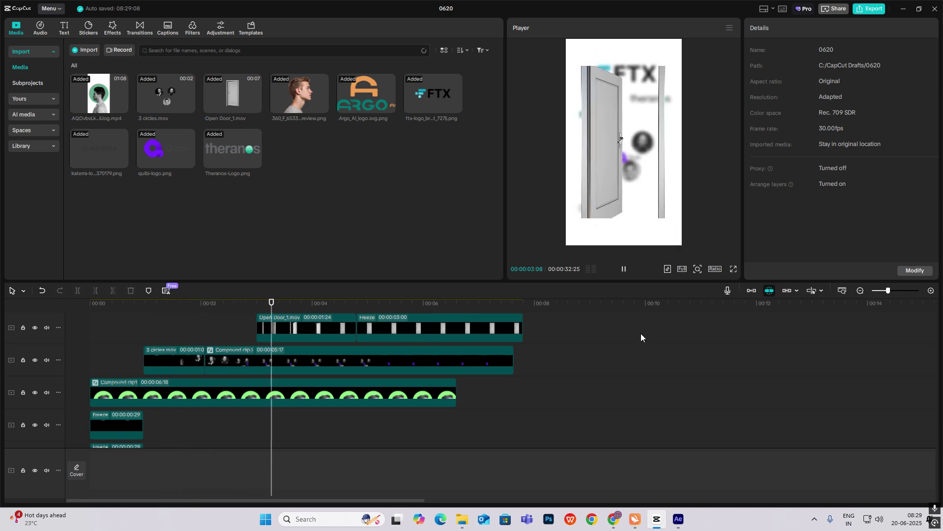
{"action": "key", "text": "space"}
{"action": "scroll", "coordinate": [373, 354], "scroll_direction": "up", "scroll_amount": 1}
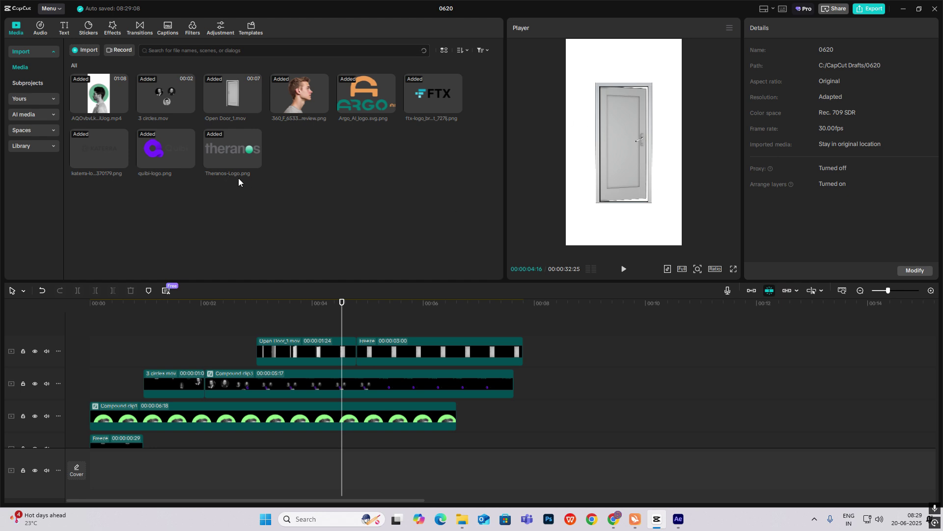
{"action": "left_click", "coordinate": [859, 294]}
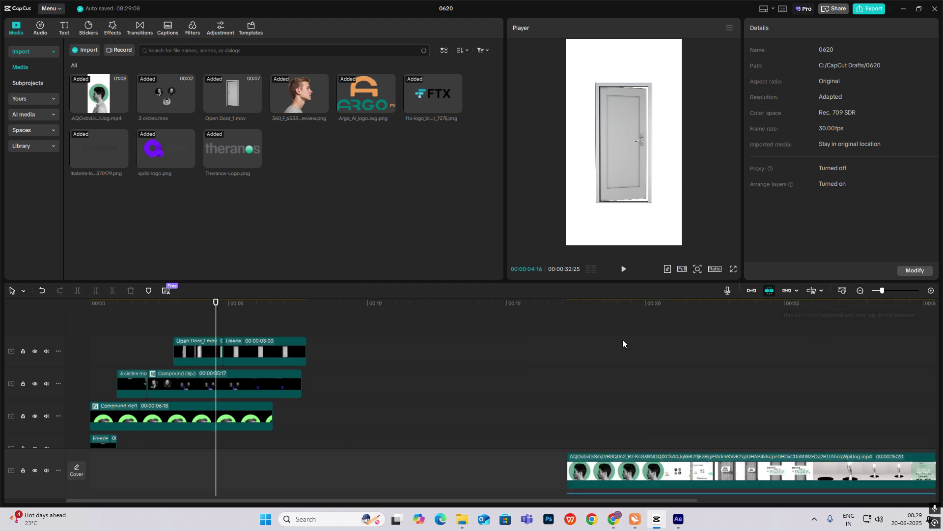
{"action": "scroll", "coordinate": [629, 349], "scroll_direction": "down", "scroll_amount": 3}
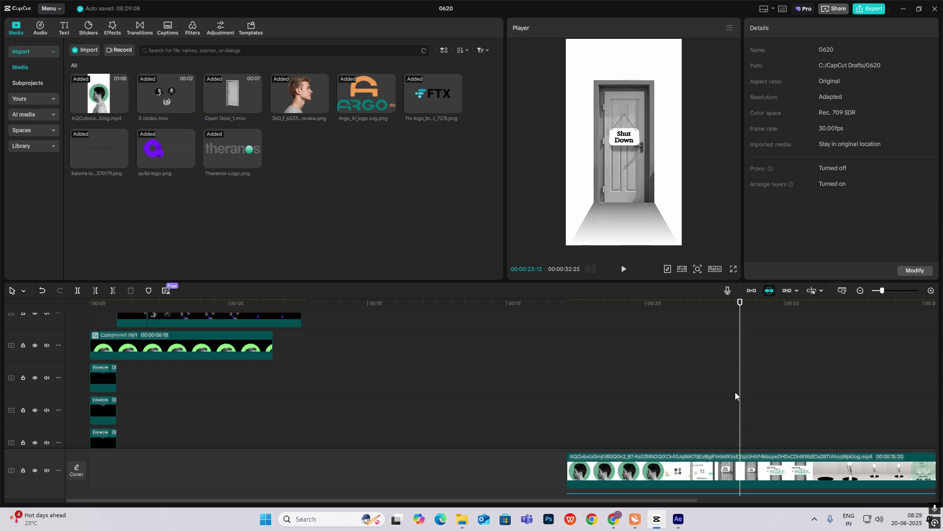
{"action": "scroll", "coordinate": [219, 376], "scroll_direction": "up", "scroll_amount": 1}
{"action": "scroll", "coordinate": [218, 377], "scroll_direction": "up", "scroll_amount": 3}
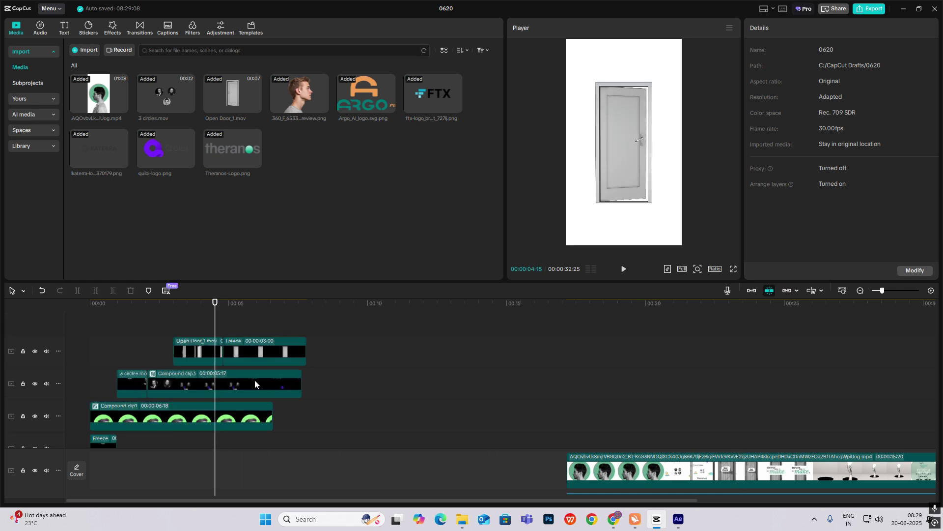
- Add a default text clip above the door clips starting at 00:00:04:15 and clear its wording
{"action": "left_click", "coordinate": [931, 292]}
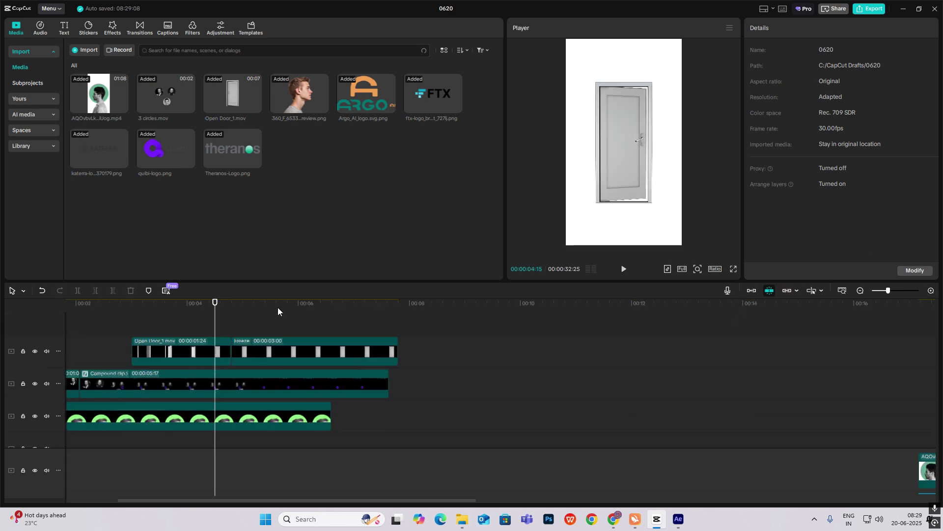
{"action": "left_click", "coordinate": [64, 29]}
{"action": "left_click_drag", "start_coordinate": [99, 78], "coordinate": [293, 328]}
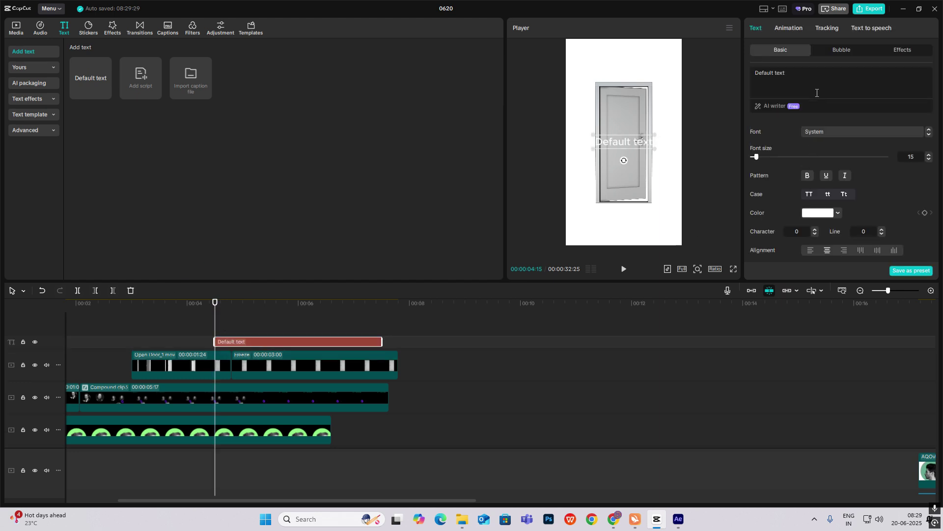
{"action": "key", "text": "BackSpace"}
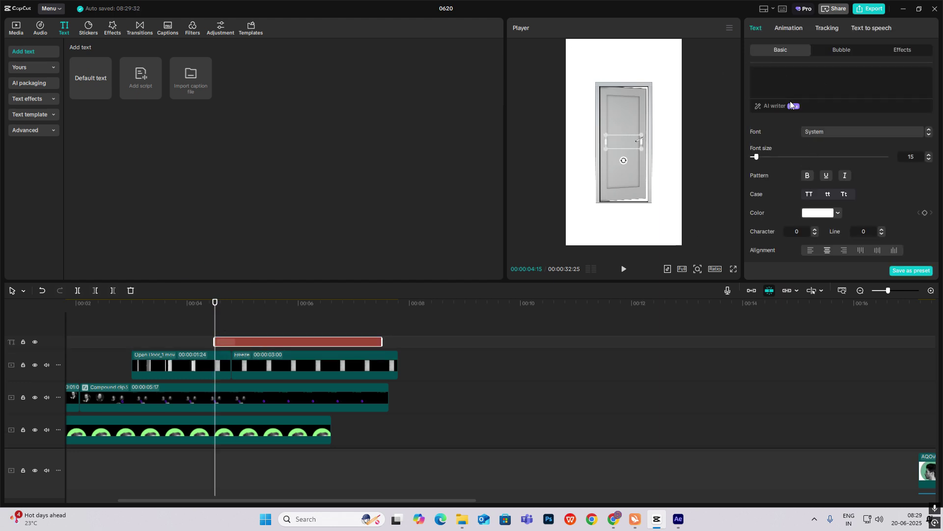
- Give the empty text a light grey F0F0F0 background and enlarge it into a band wider than the frame
{"action": "scroll", "coordinate": [838, 210], "scroll_direction": "down", "scroll_amount": 5}
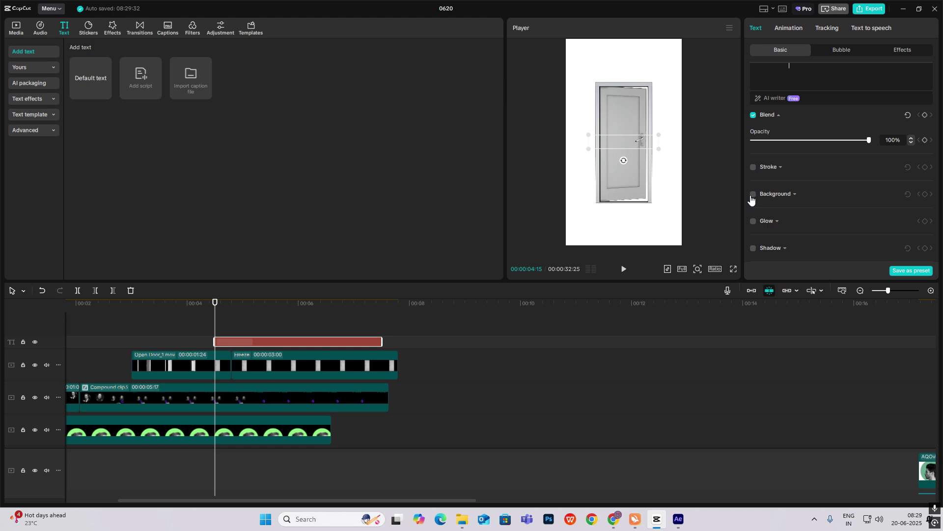
{"action": "left_click", "coordinate": [754, 194]}
{"action": "left_click", "coordinate": [793, 255]}
{"action": "left_click_drag", "start_coordinate": [786, 287], "coordinate": [537, 65]}
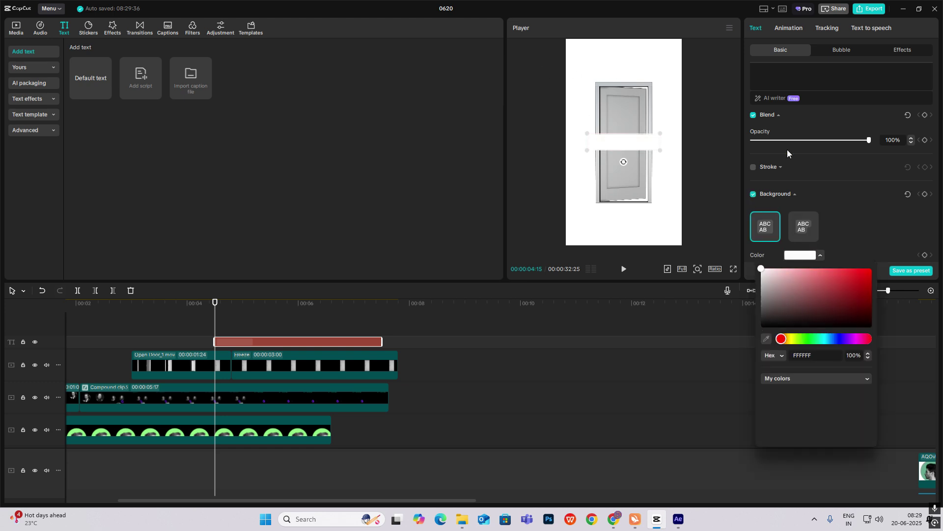
{"action": "left_click", "coordinate": [798, 255]}
{"action": "left_click", "coordinate": [793, 257]}
{"action": "left_click_drag", "start_coordinate": [774, 280], "coordinate": [752, 272]}
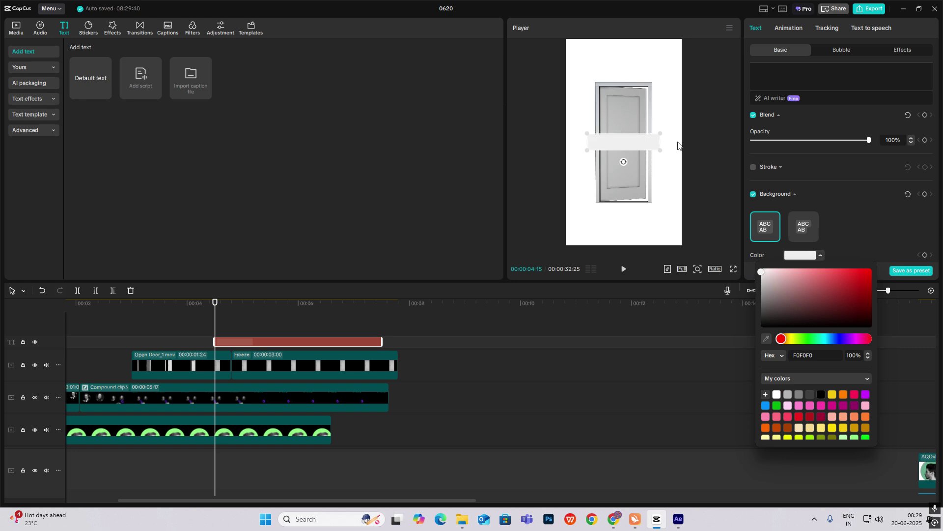
{"action": "left_click", "coordinate": [689, 155]}
- Apply a rightward blur In animation lasting 1.1 s to the grey band and preview its reveal over the door
{"action": "left_click", "coordinate": [223, 342]}
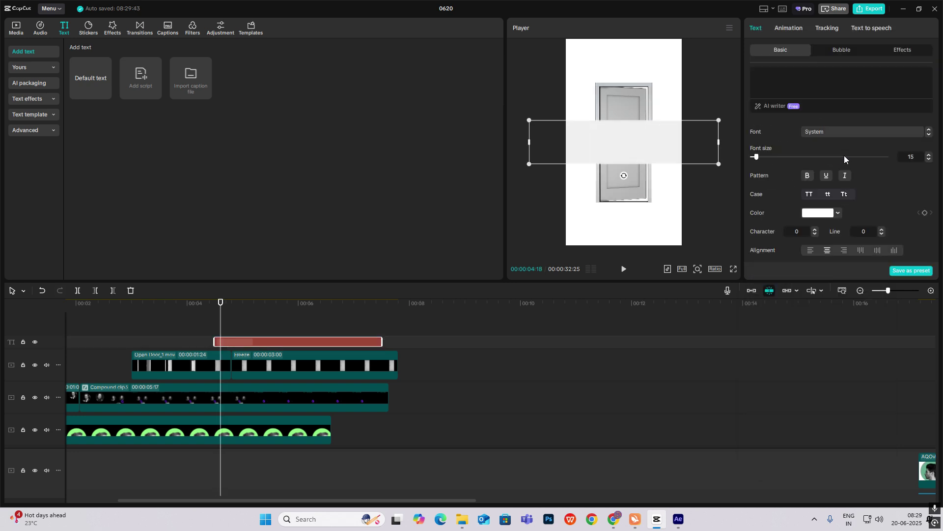
{"action": "left_click", "coordinate": [787, 27]}
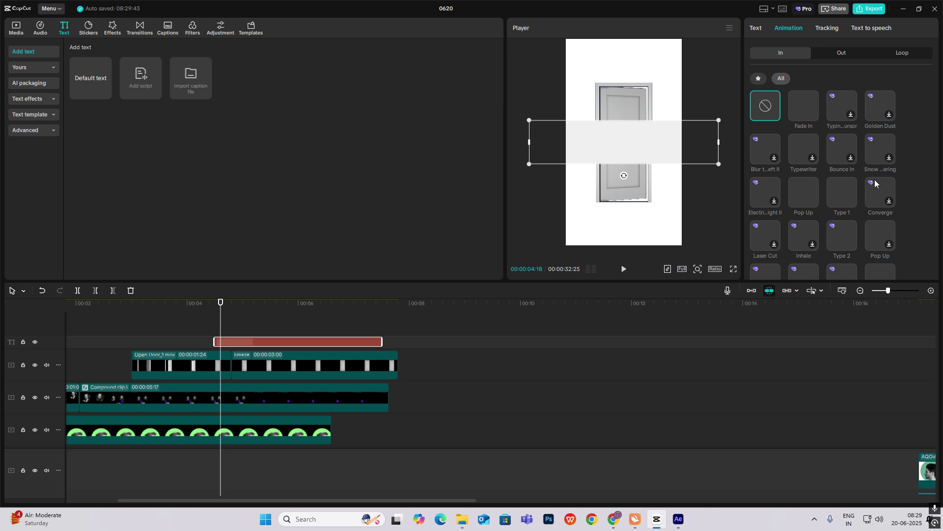
{"action": "left_click", "coordinate": [876, 186]}
{"action": "scroll", "coordinate": [838, 180], "scroll_direction": "down", "scroll_amount": 5}
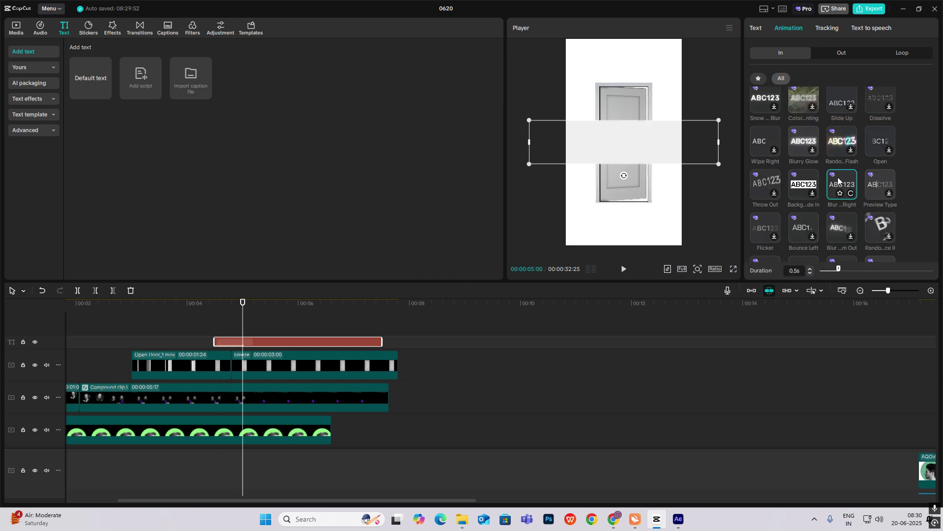
{"action": "left_click", "coordinate": [861, 271]}
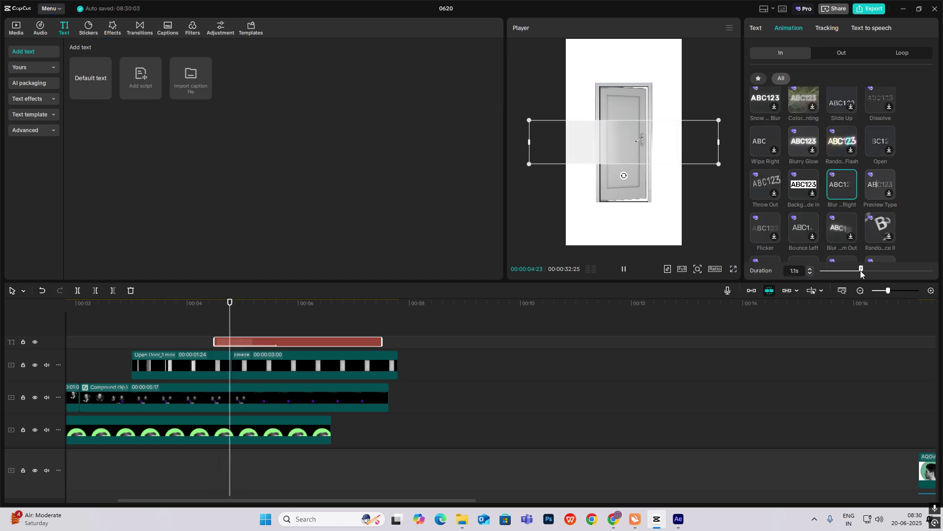
{"action": "left_click", "coordinate": [206, 323]}
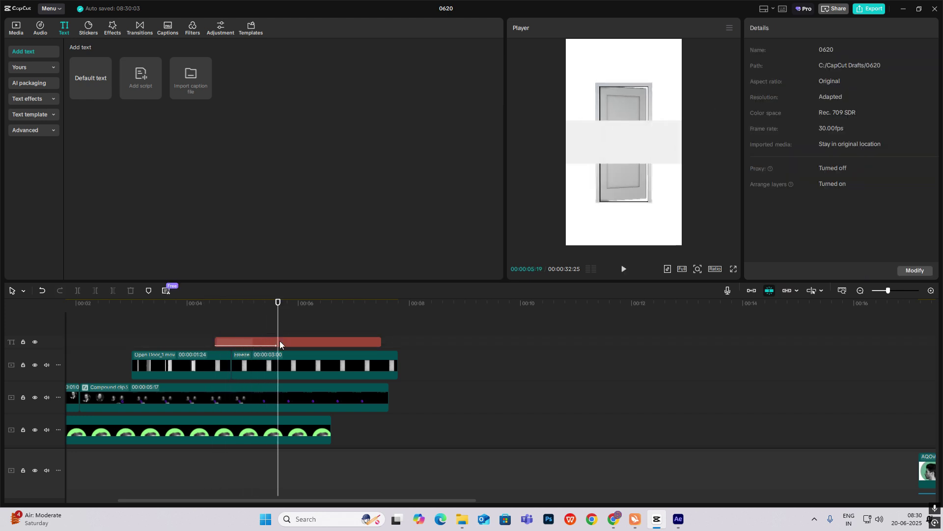
{"action": "left_click", "coordinate": [280, 343]}
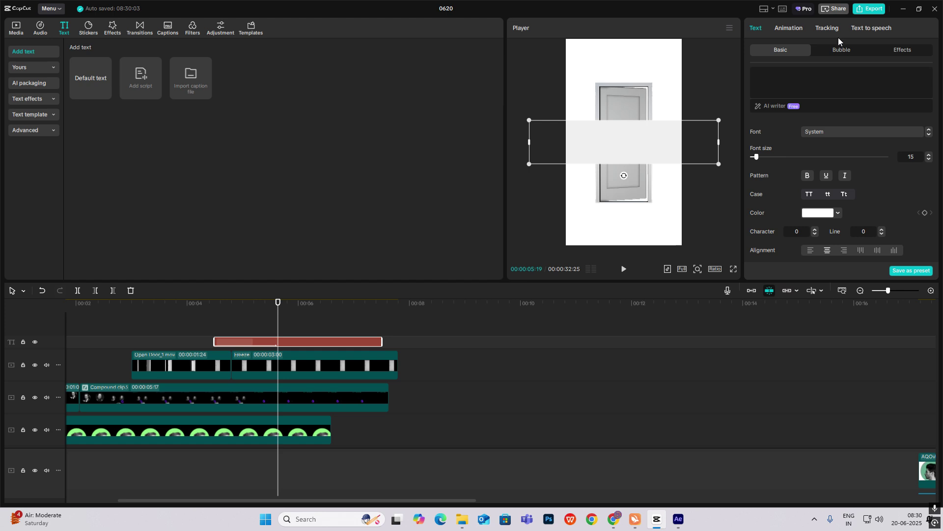
{"action": "left_click", "coordinate": [211, 326]}
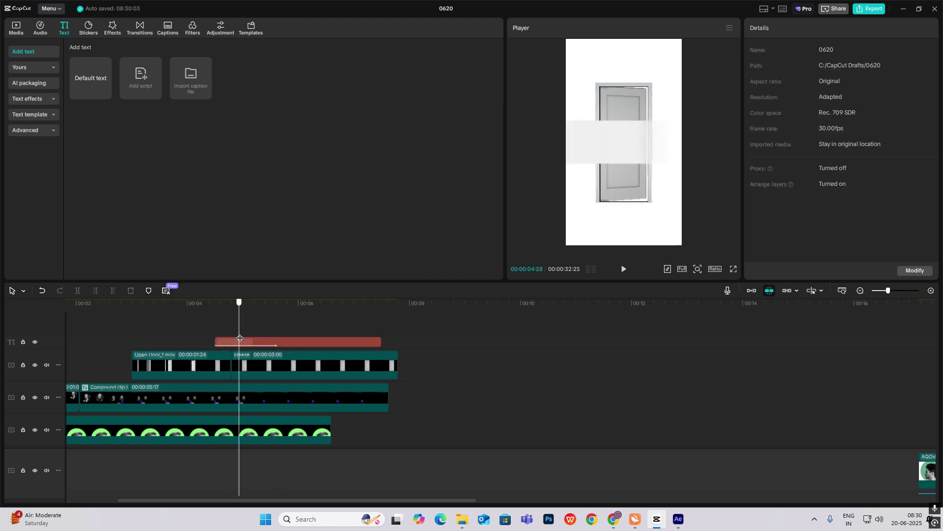
{"action": "left_click_drag", "start_coordinate": [212, 348], "coordinate": [257, 371]}
- Add a second text above the grey band reading "Never Able To Make It" on two lines, in bold yellow Helvetica with a shadow
{"action": "left_click_drag", "start_coordinate": [87, 81], "coordinate": [217, 319]}
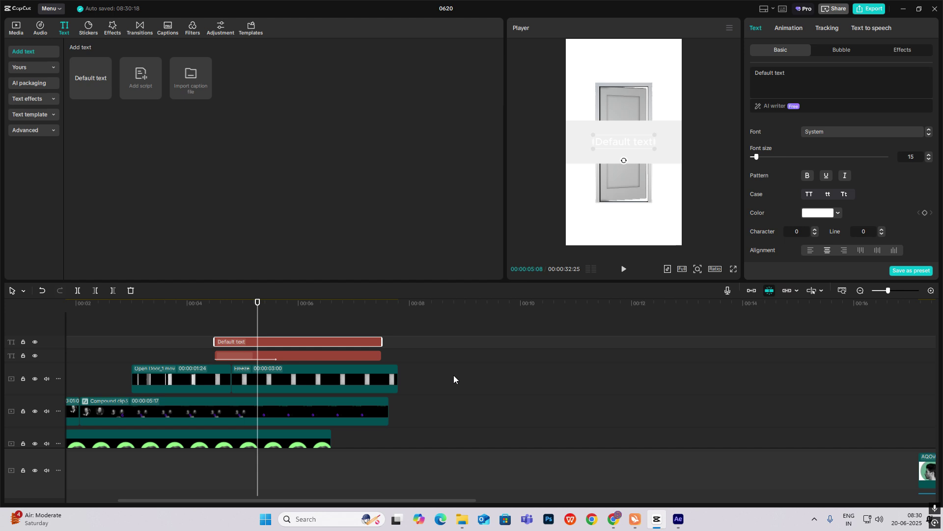
{"action": "scroll", "coordinate": [585, 372], "scroll_direction": "down", "scroll_amount": 3}
{"action": "left_click", "coordinate": [878, 291]}
{"action": "left_click", "coordinate": [400, 393]}
{"action": "left_click_drag", "start_coordinate": [400, 394], "coordinate": [436, 398]}
{"action": "left_click_drag", "start_coordinate": [87, 320], "coordinate": [185, 324]}
{"action": "scroll", "coordinate": [201, 344], "scroll_direction": "up", "scroll_amount": 3}
{"action": "scroll", "coordinate": [201, 344], "scroll_direction": "up", "scroll_amount": 1}
{"action": "left_click", "coordinate": [163, 343]}
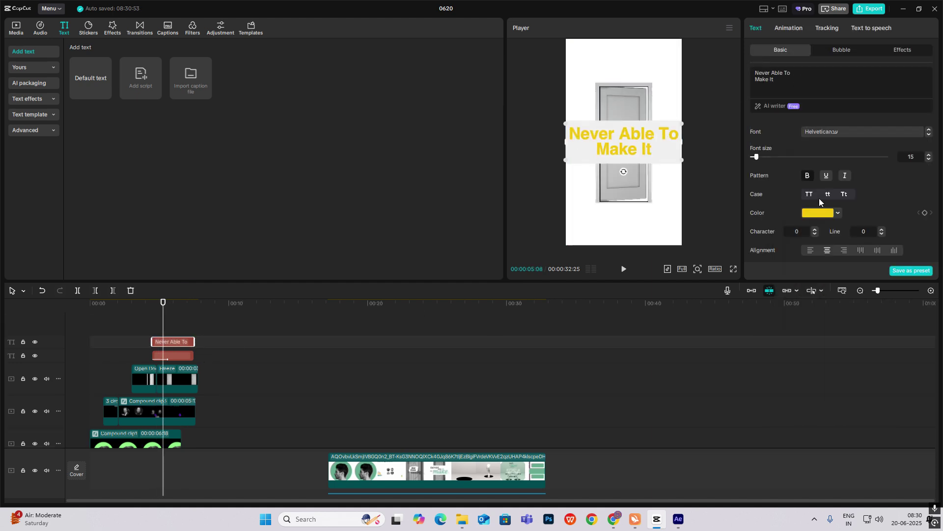
{"action": "left_click", "coordinate": [712, 112]}
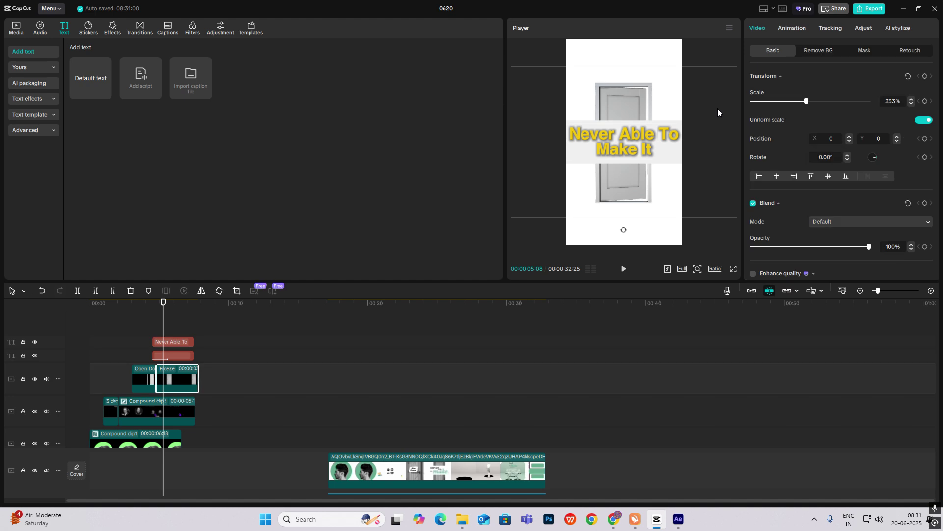
- Apply the Type 2 In animation to the "Never Able To Make It" text, with a condensed italic capitals font and a slightly delayed start
{"action": "left_click", "coordinate": [174, 325]}
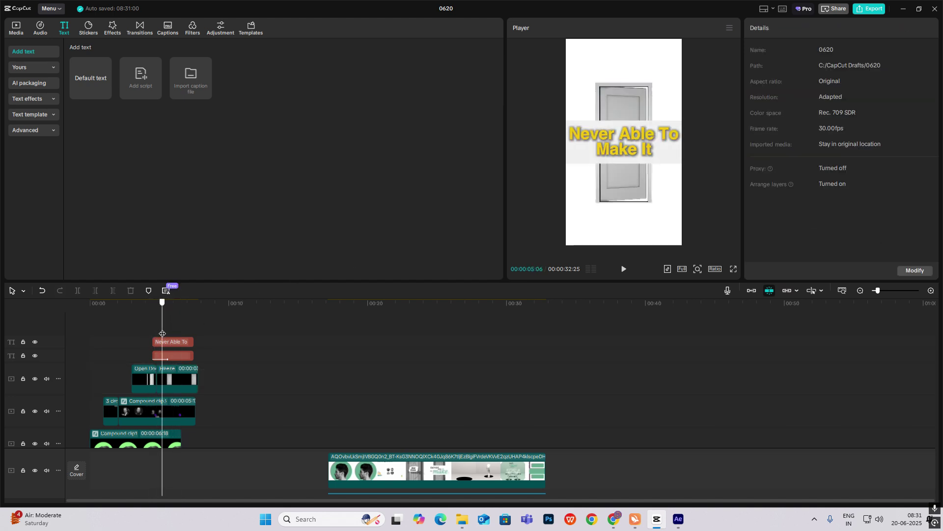
{"action": "left_click", "coordinate": [170, 342]}
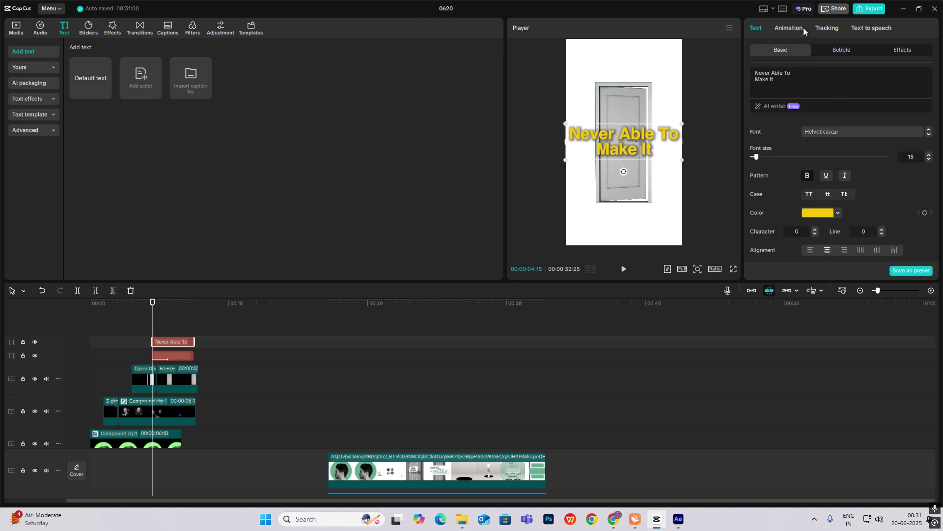
{"action": "left_click", "coordinate": [801, 28]}
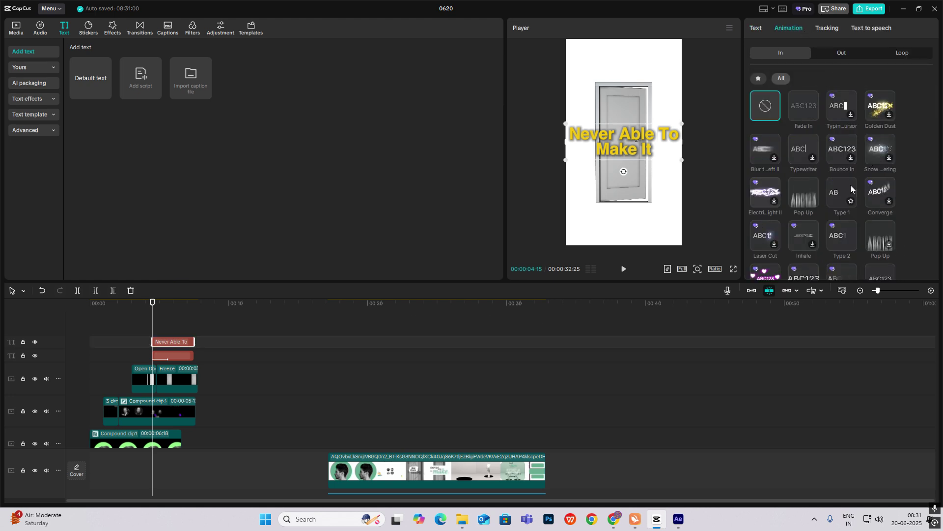
{"action": "left_click", "coordinate": [841, 234]}
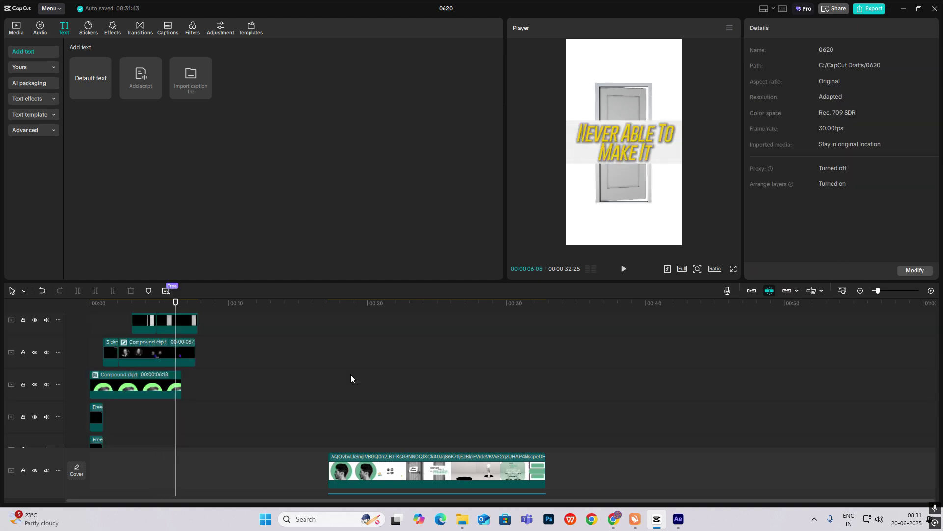
- Scrub through the reference clip to examine the "never able to make it" shot and the remaining scenes up to the IDEA circle
{"action": "left_click", "coordinate": [370, 384]}
{"action": "left_click_drag", "start_coordinate": [372, 384], "coordinate": [440, 396]}
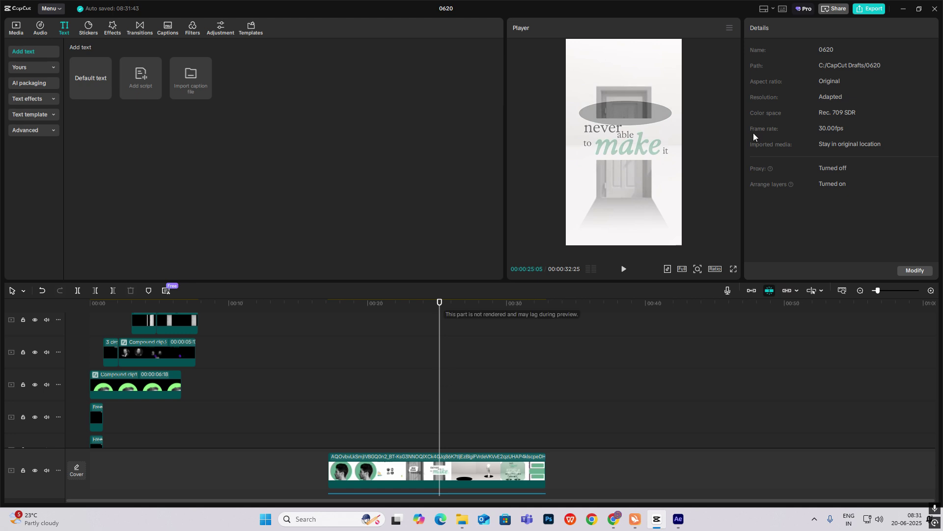
{"action": "left_click_drag", "start_coordinate": [438, 395], "coordinate": [354, 393]}
{"action": "scroll", "coordinate": [212, 389], "scroll_direction": "up", "scroll_amount": 3}
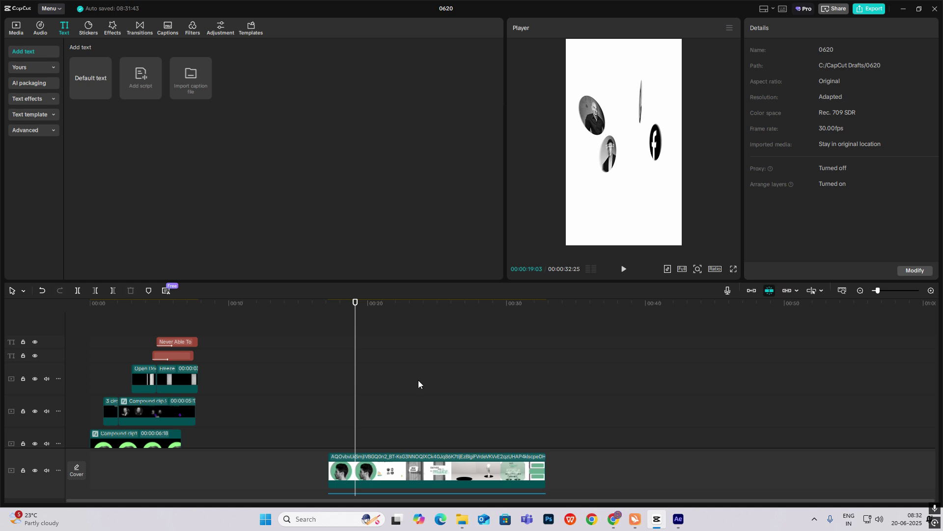
{"action": "left_click_drag", "start_coordinate": [465, 393], "coordinate": [502, 425]}
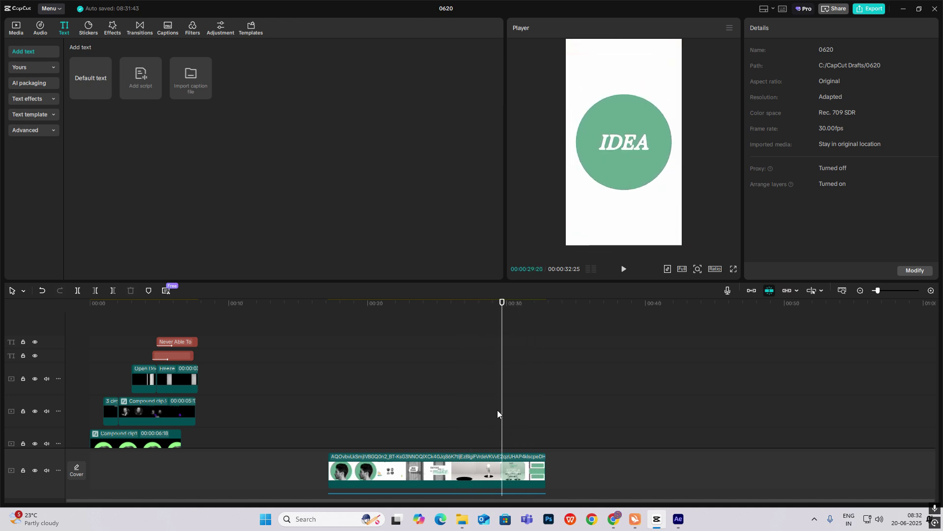